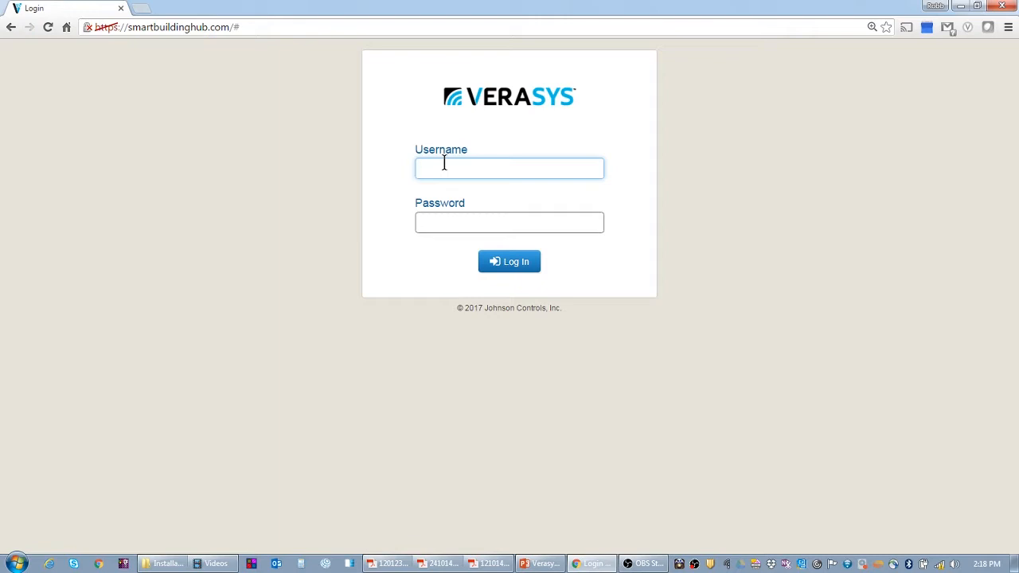
# Step: Submit the administrator username 'admin' with the password; Verasys rejects it as invalid
pyautogui.write('min')
pyautogui.press('Tab')
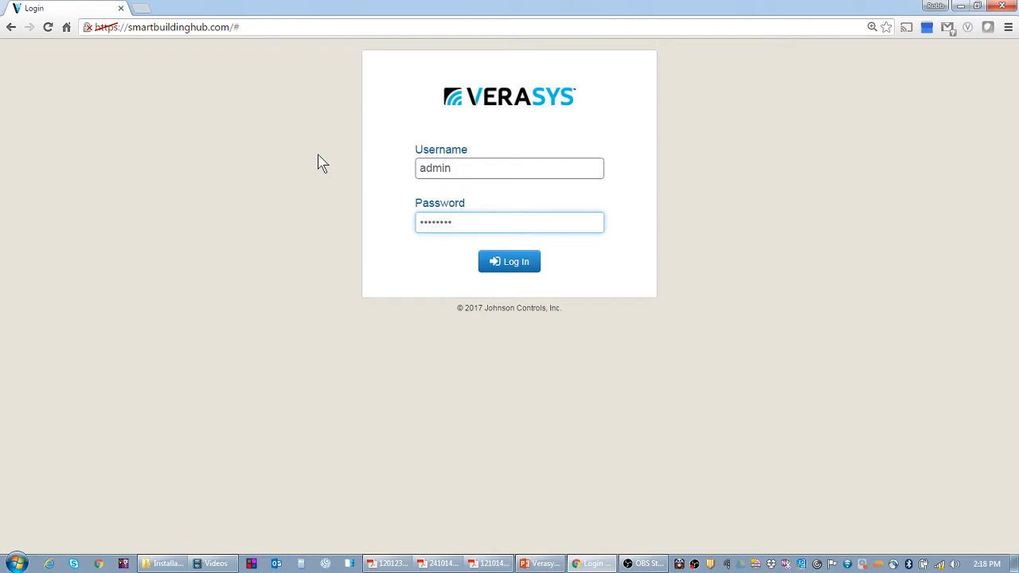
pyautogui.press('Return')
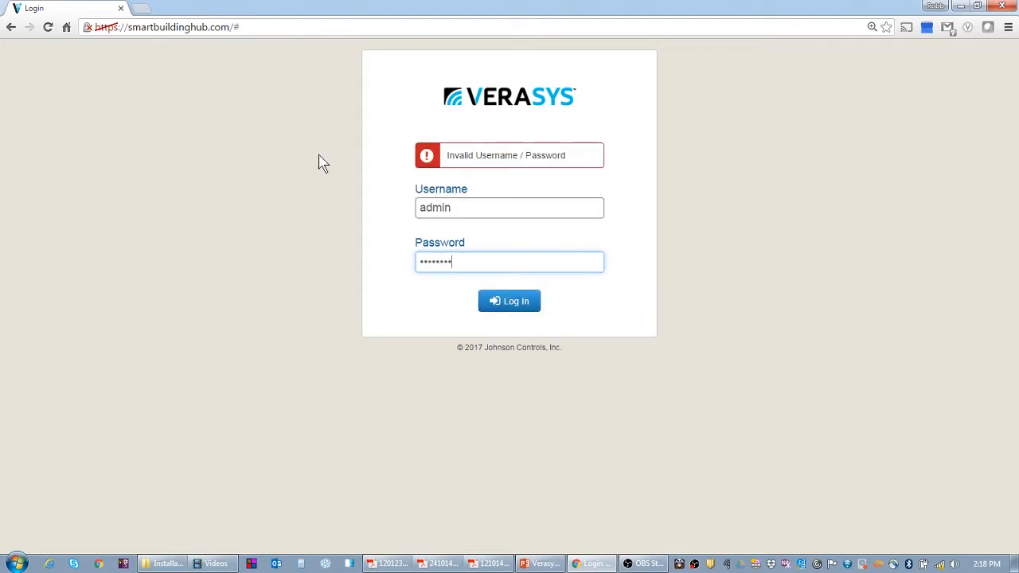
# Step: Log in to Verasys with the re-entered password to reach the Device List
pyautogui.press('Return')
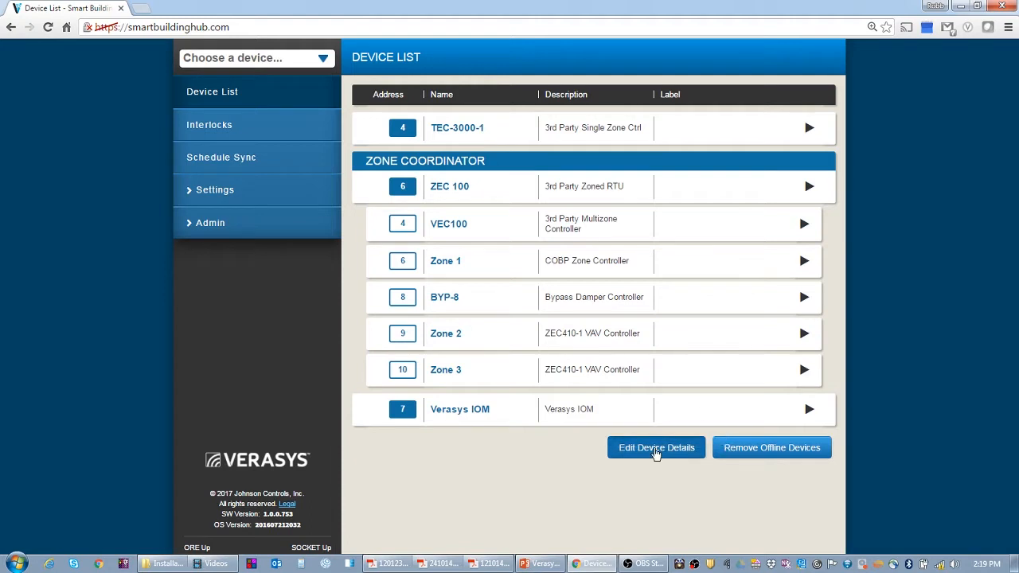
# Step: Edit and revert Zone 2's description to 'ZEC410-1 VAV Controller', save device details, then open Zone 2
pyautogui.click(659, 450)
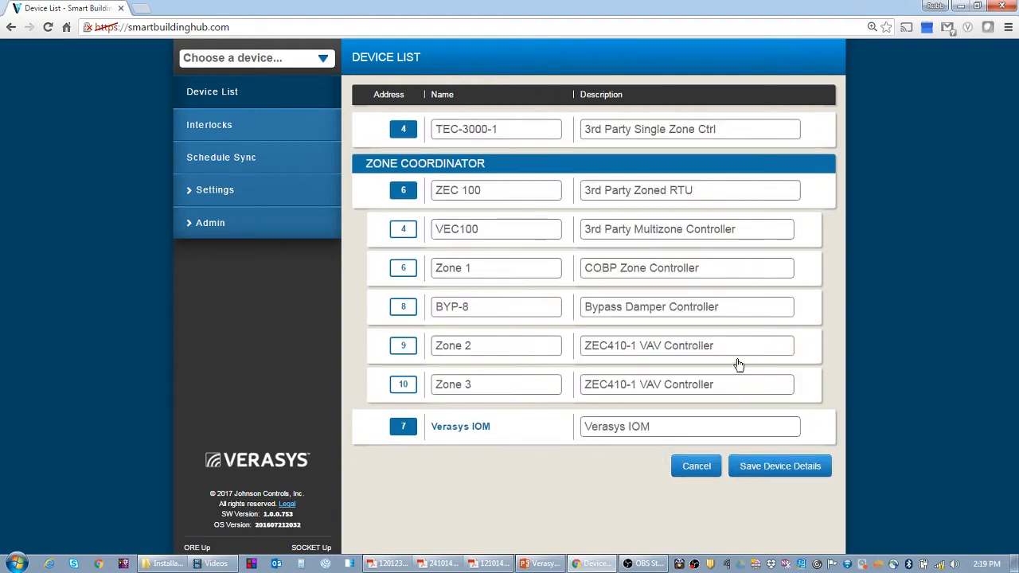
pyautogui.click(708, 356)
pyautogui.write('gggggg')
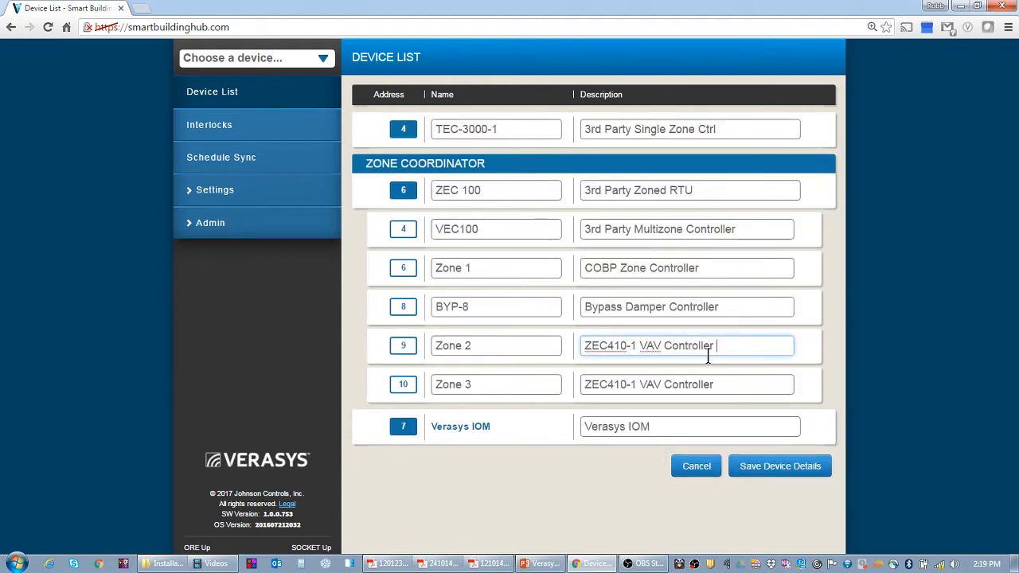
pyautogui.write('g')
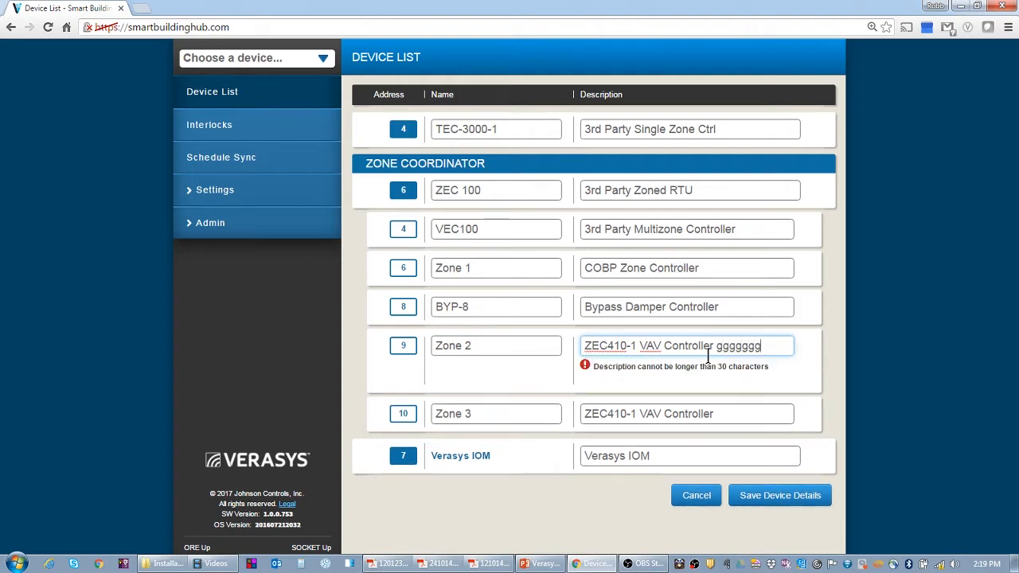
pyautogui.moveTo(716, 348); pyautogui.dragTo(801, 353)
pyautogui.press('BackSpace')
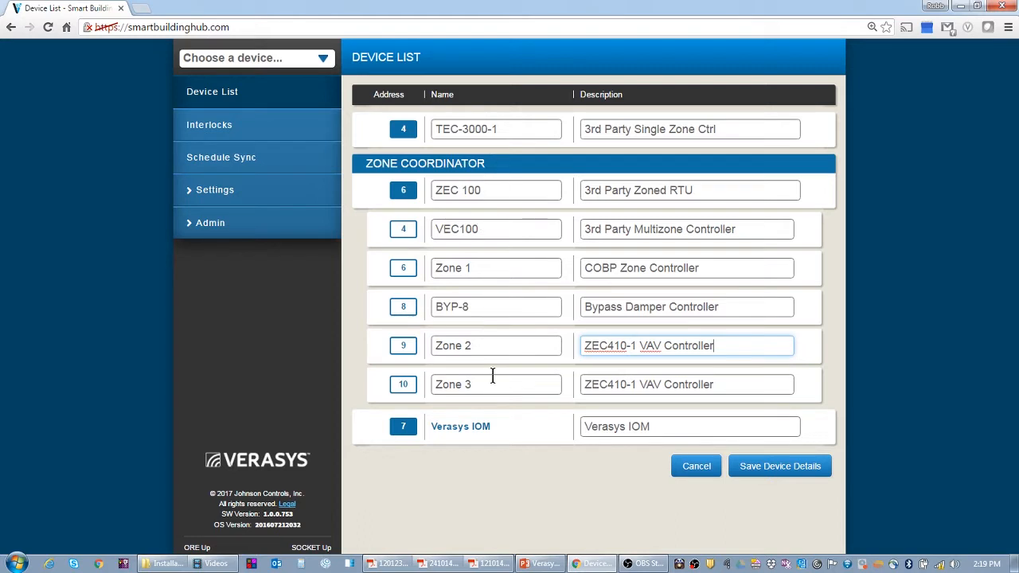
pyautogui.click(774, 470)
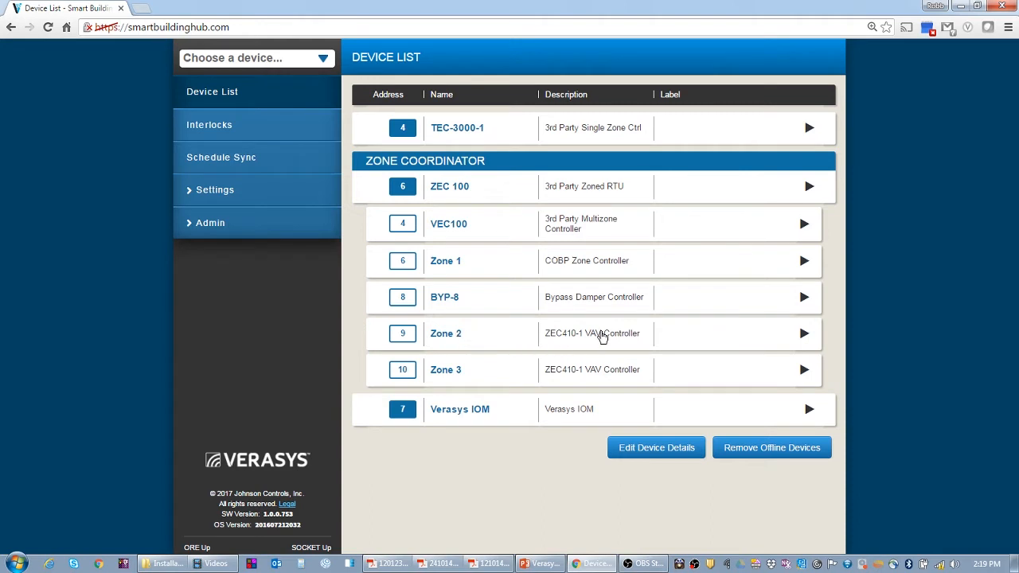
pyautogui.click(493, 340)
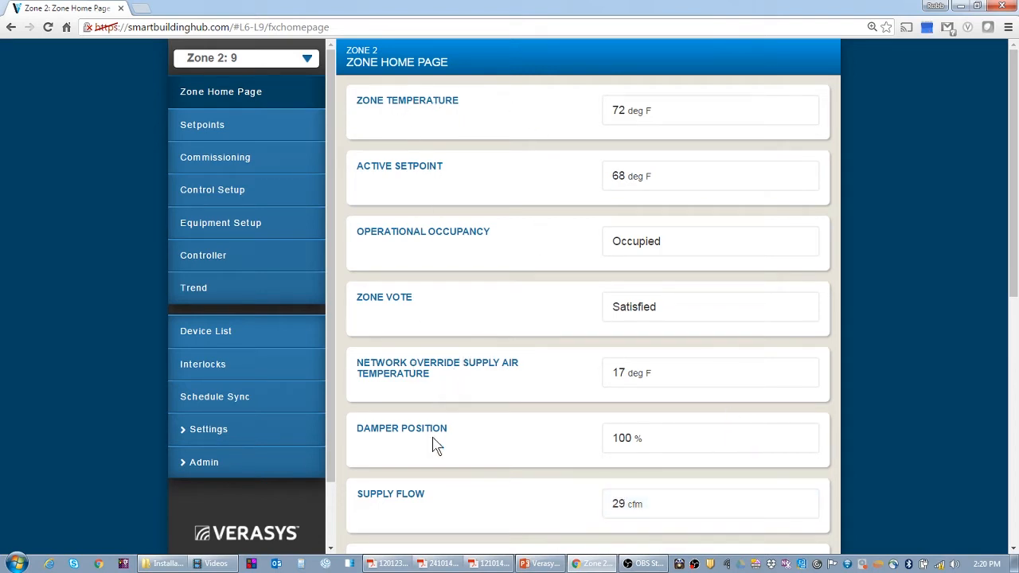
# Step: Scan Zone 2's home page readings, highlight ZONE VOTE, then bring up the Verasys user's guide PDF
pyautogui.scroll(-2, 445, 437)
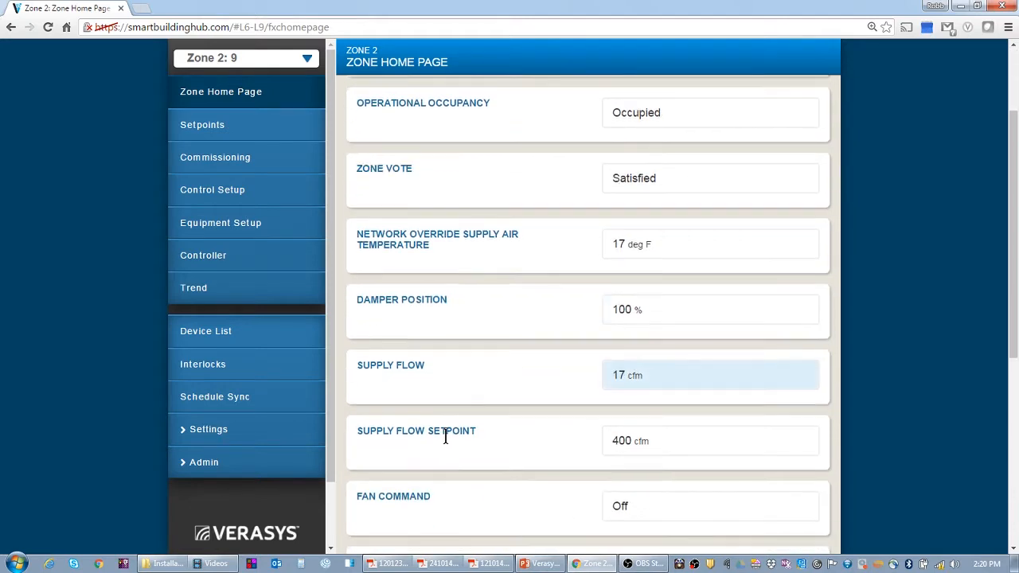
pyautogui.scroll(2, 446, 440)
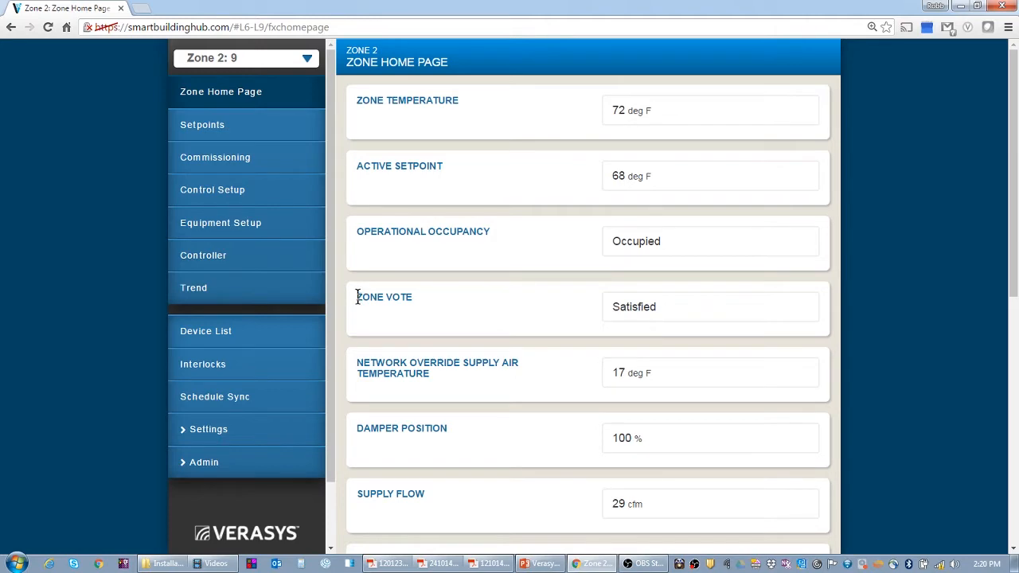
pyautogui.moveTo(355, 298); pyautogui.dragTo(433, 295)
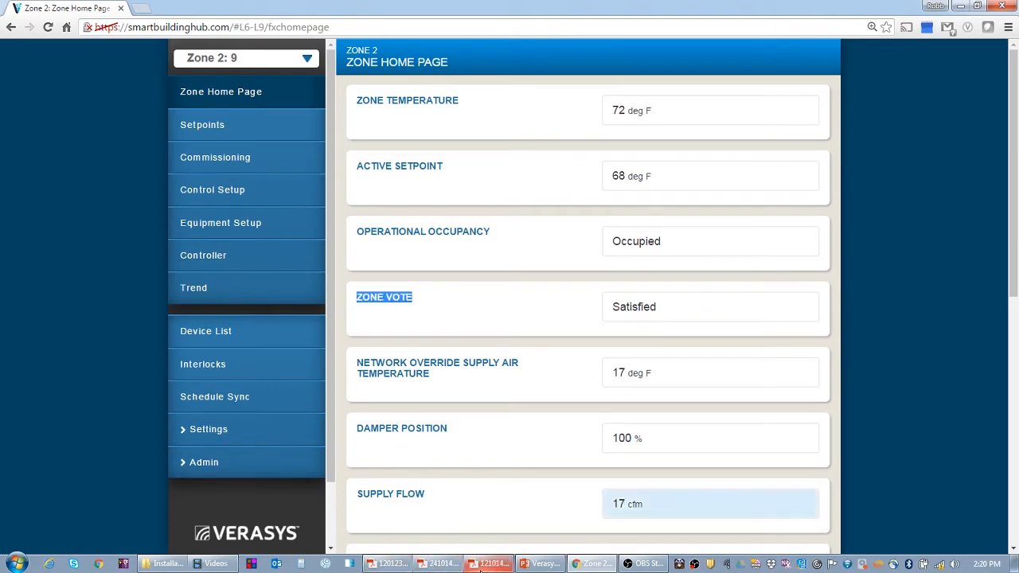
pyautogui.click(384, 565)
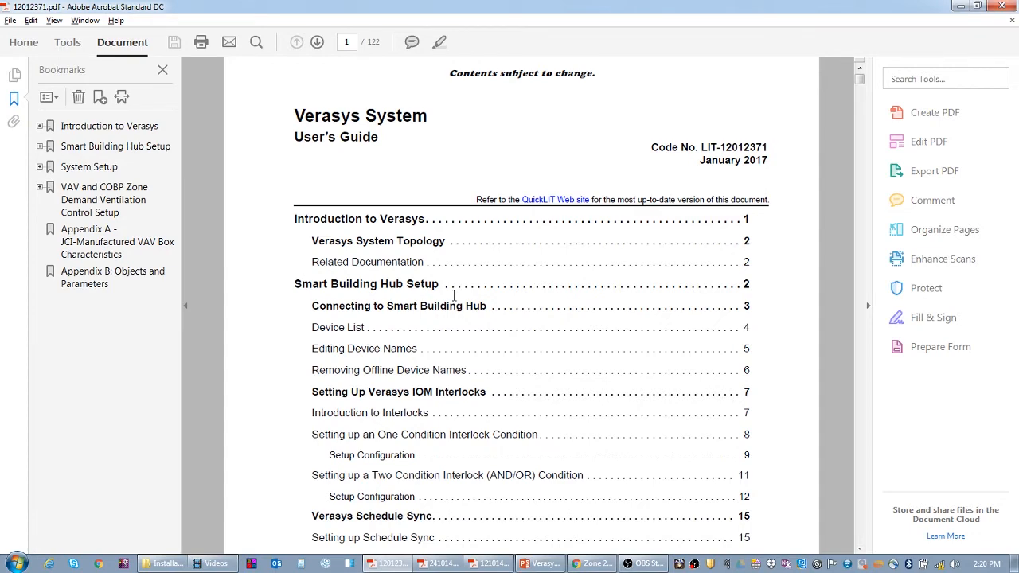
# Step: Scroll the user's guide contents and jump to Appendix B: Objects and Parameters on page 68
pyautogui.scroll(-10, 454, 294)
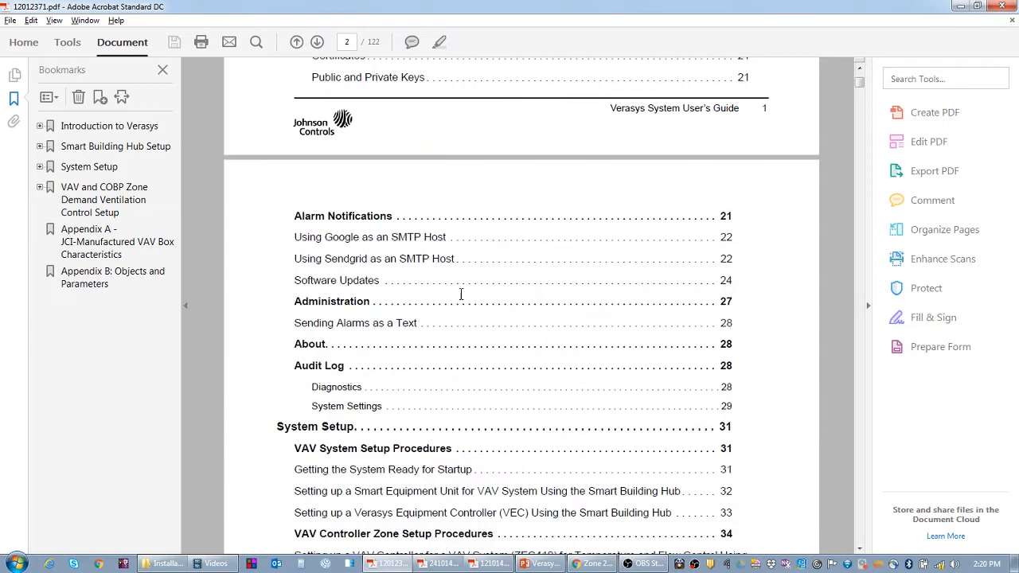
pyautogui.scroll(-4, 460, 295)
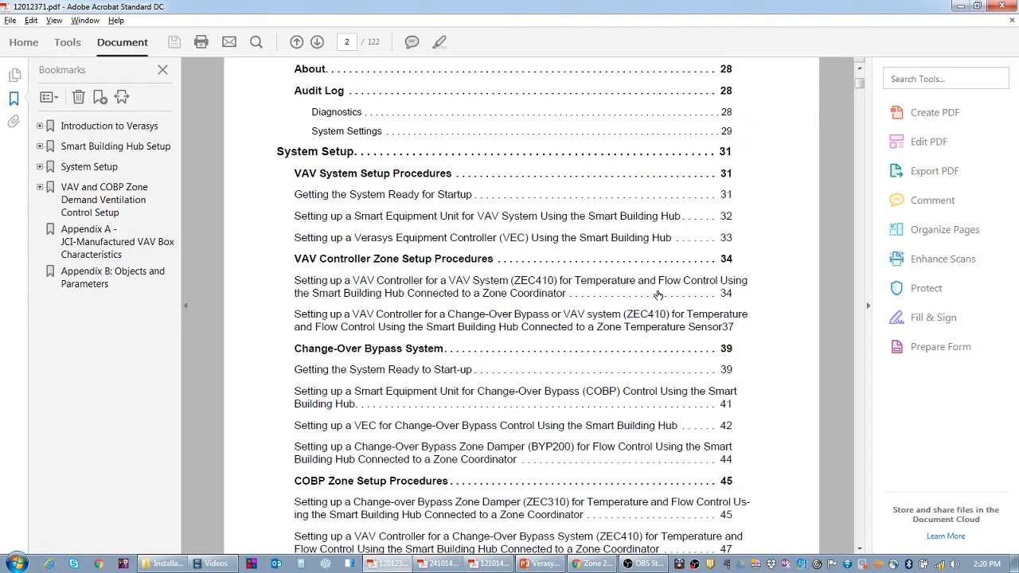
pyautogui.scroll(-2, 543, 295)
pyautogui.scroll(-3, 542, 294)
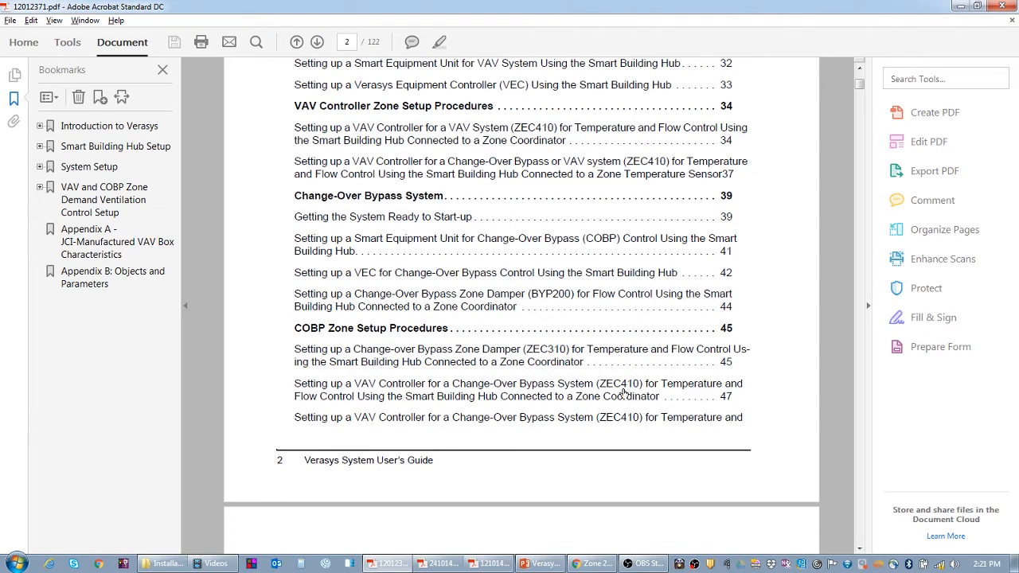
pyautogui.scroll(1, 626, 392)
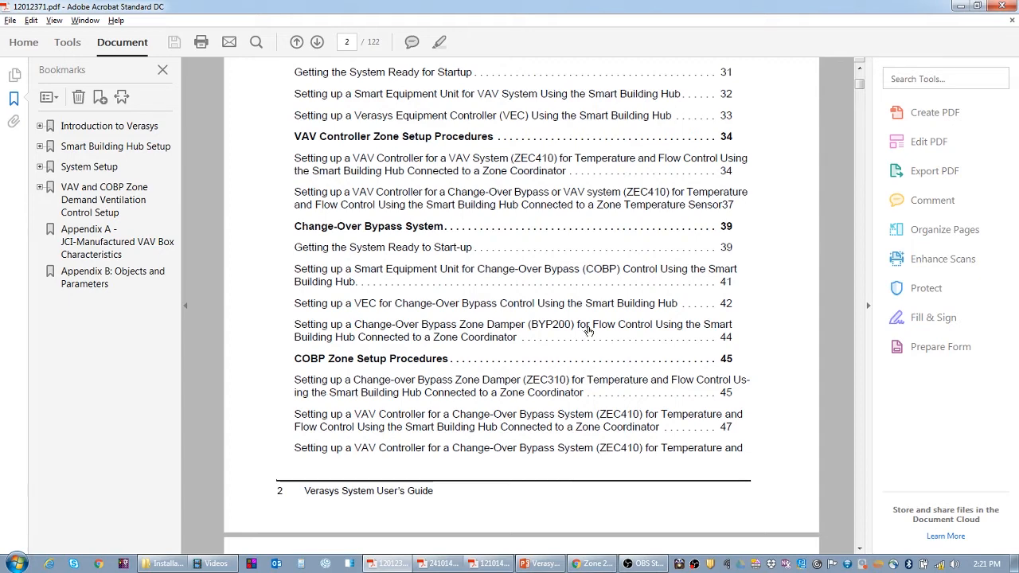
pyautogui.scroll(-5, 588, 331)
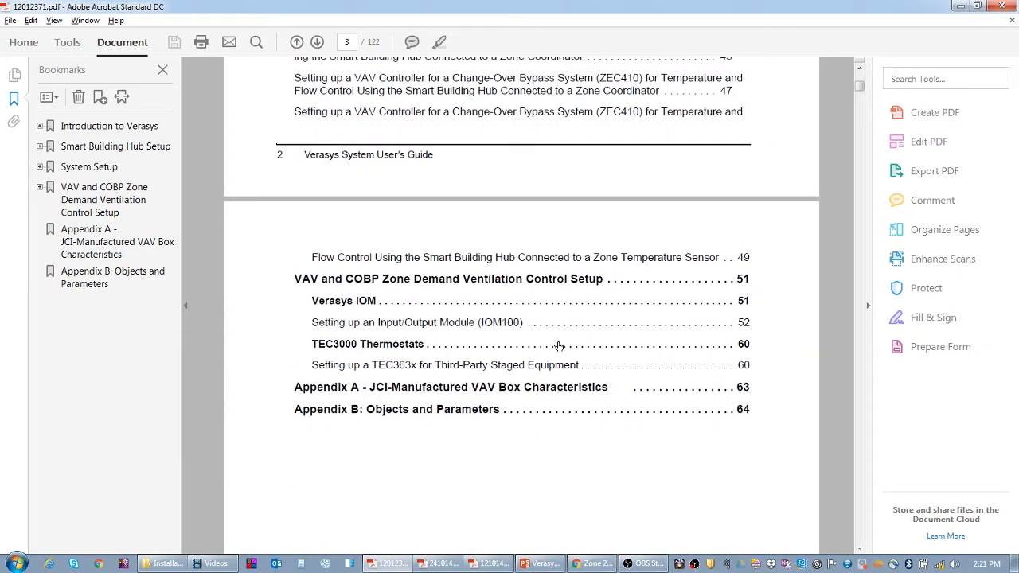
pyautogui.click(407, 415)
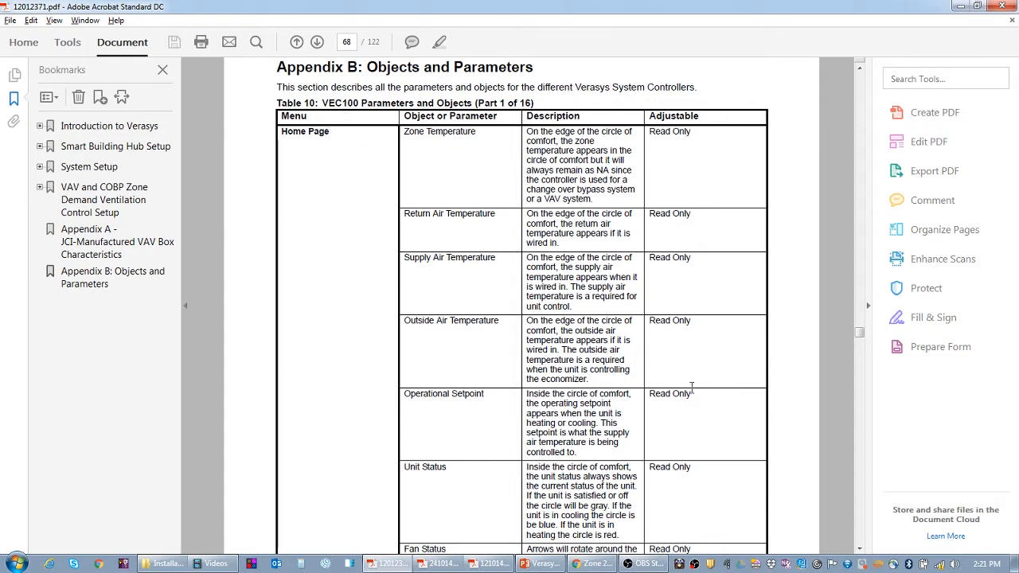
# Step: Scroll to page 92's Table 13 and highlight 'ZEC410 Objects' in its title
pyautogui.scroll(-10, 693, 388)
pyautogui.scroll(-3, 696, 390)
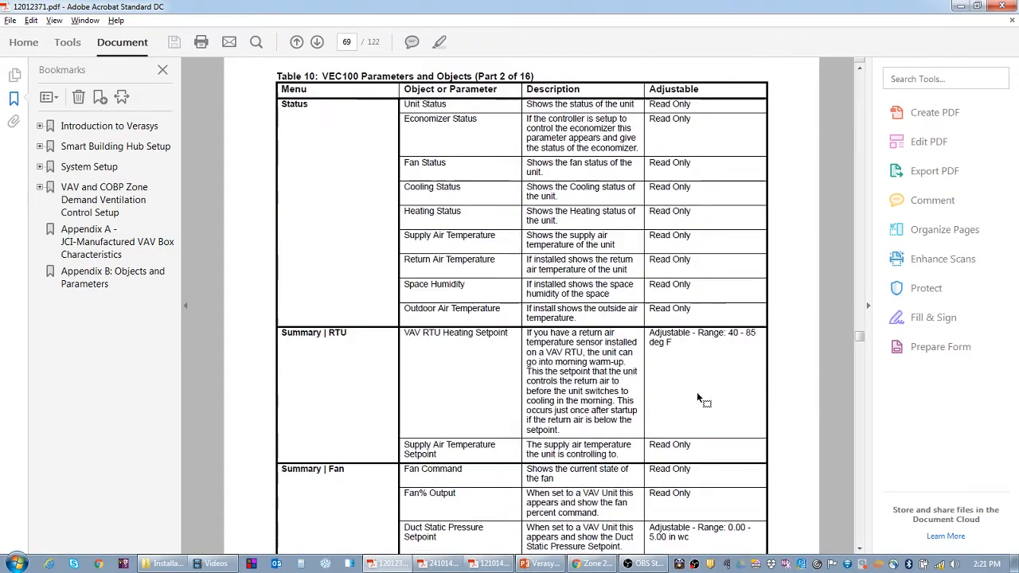
pyautogui.scroll(-6, 644, 379)
pyautogui.scroll(-12, 643, 381)
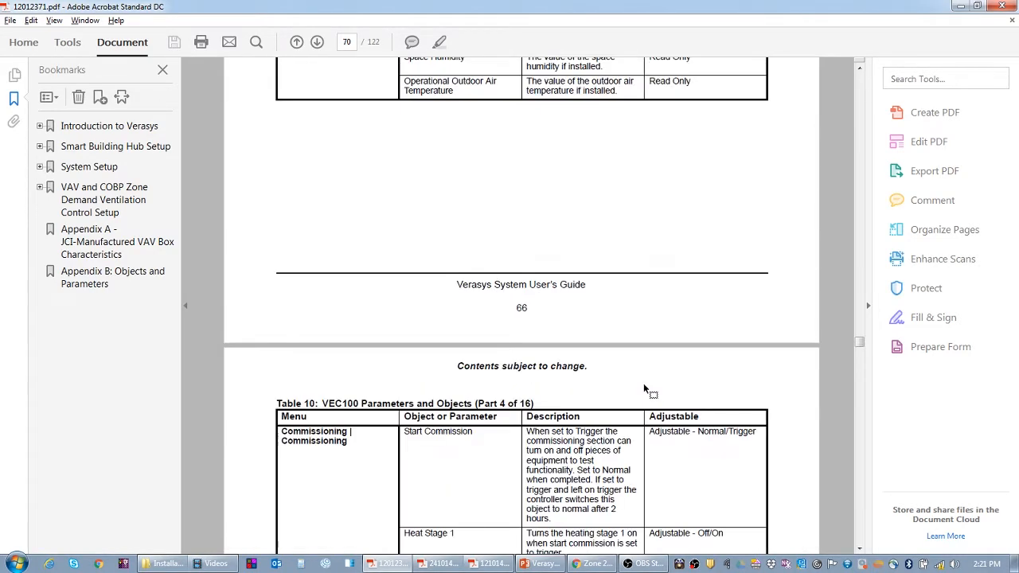
pyautogui.moveTo(866, 353); pyautogui.dragTo(872, 428)
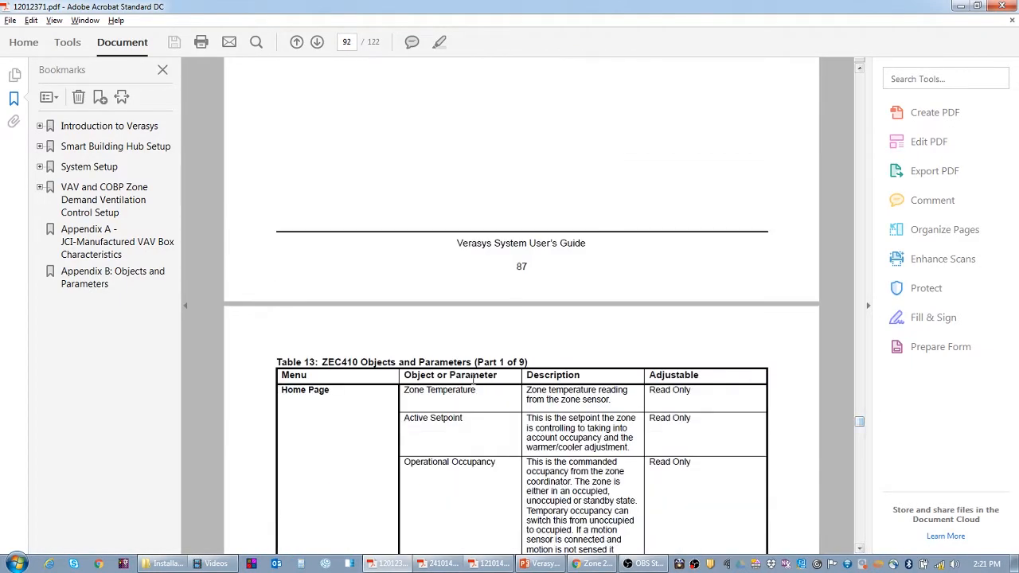
pyautogui.scroll(-5, 388, 367)
pyautogui.scroll(1, 347, 255)
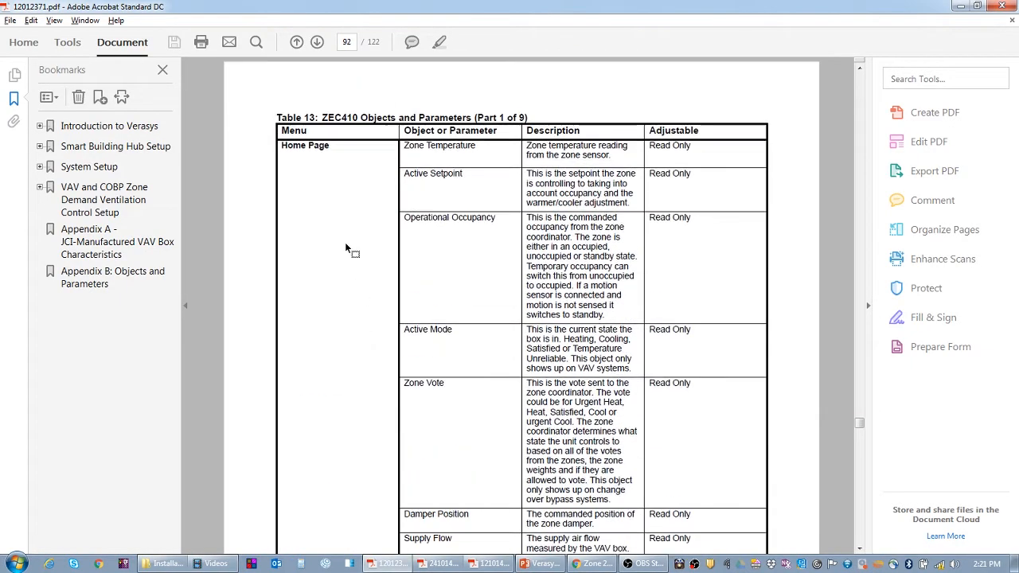
pyautogui.moveTo(322, 117); pyautogui.dragTo(367, 123)
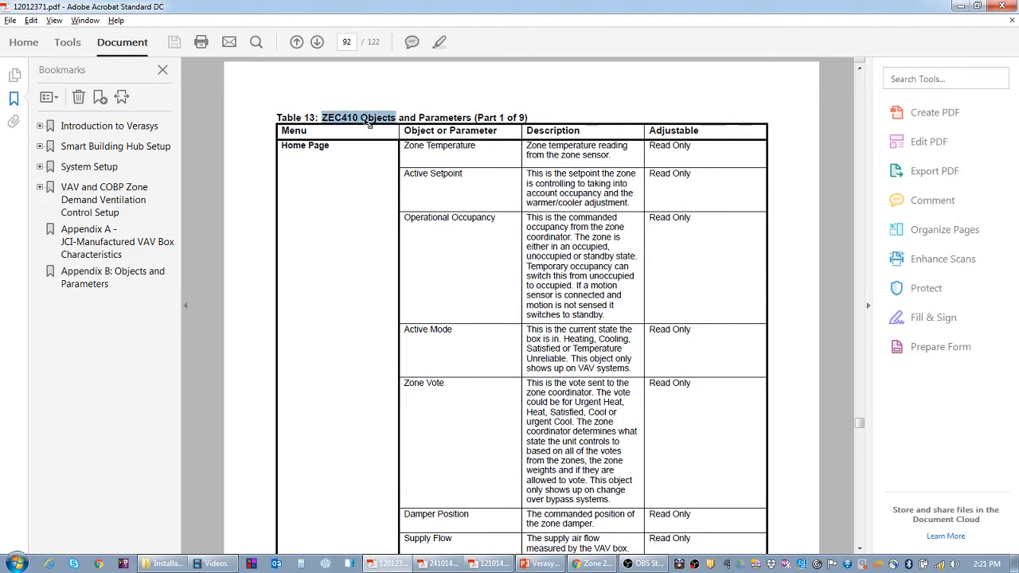
pyautogui.click(371, 239)
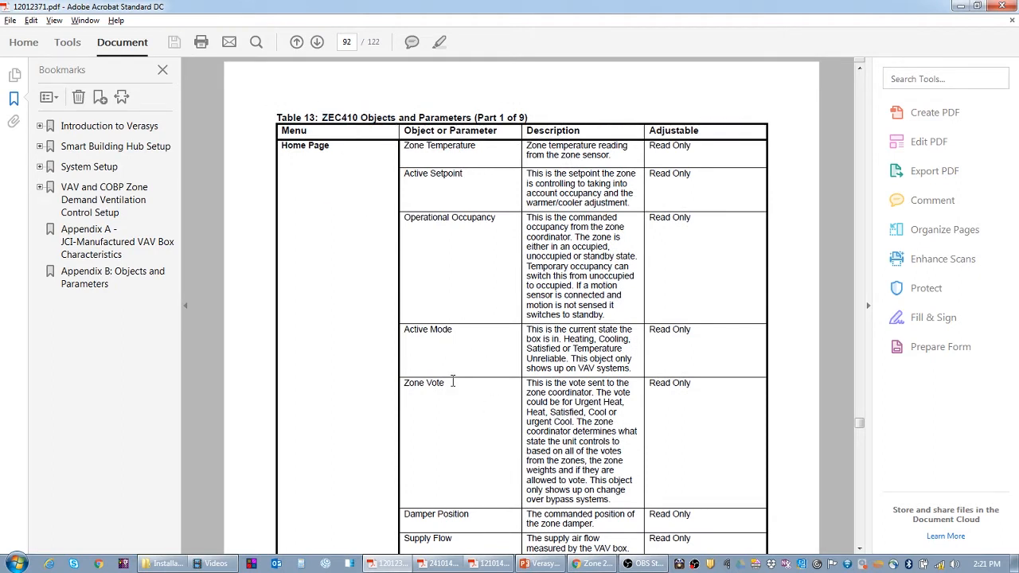
# Step: Select the Zone Vote parameter and its description, then return to the Verasys Zone 2 page
pyautogui.moveTo(451, 383); pyautogui.dragTo(402, 385)
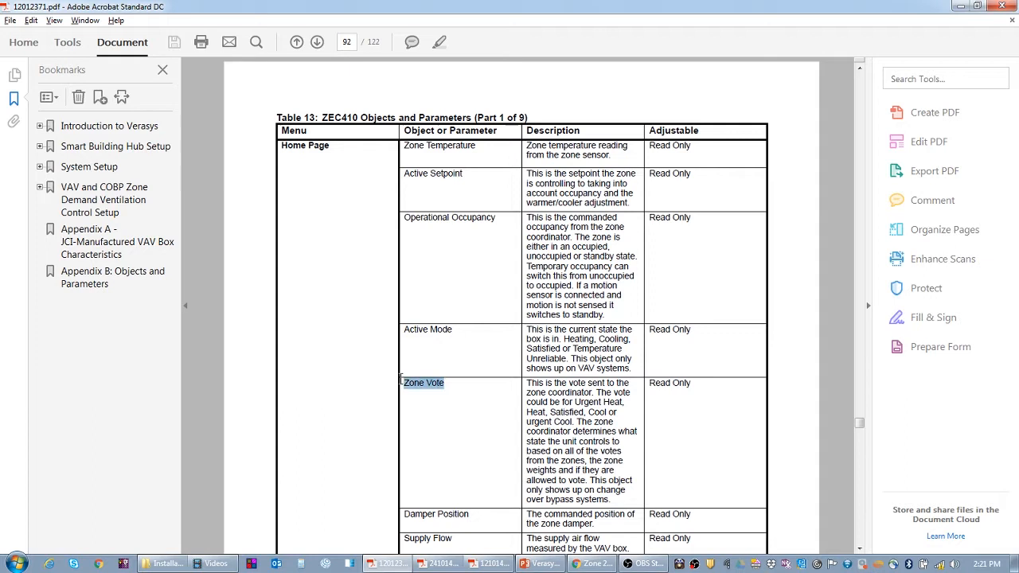
pyautogui.moveTo(611, 499); pyautogui.dragTo(527, 393)
pyautogui.click(659, 417)
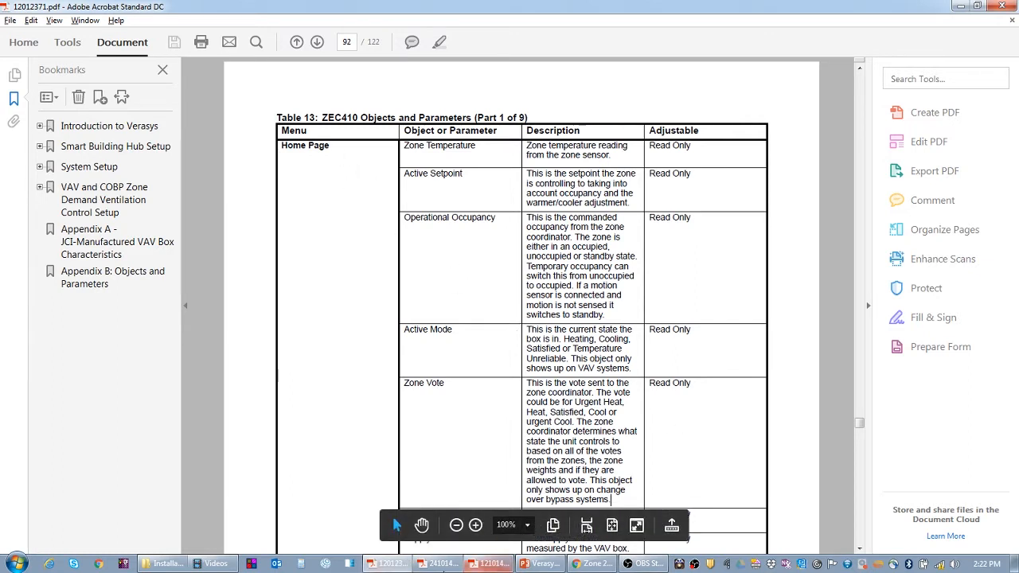
pyautogui.click(605, 565)
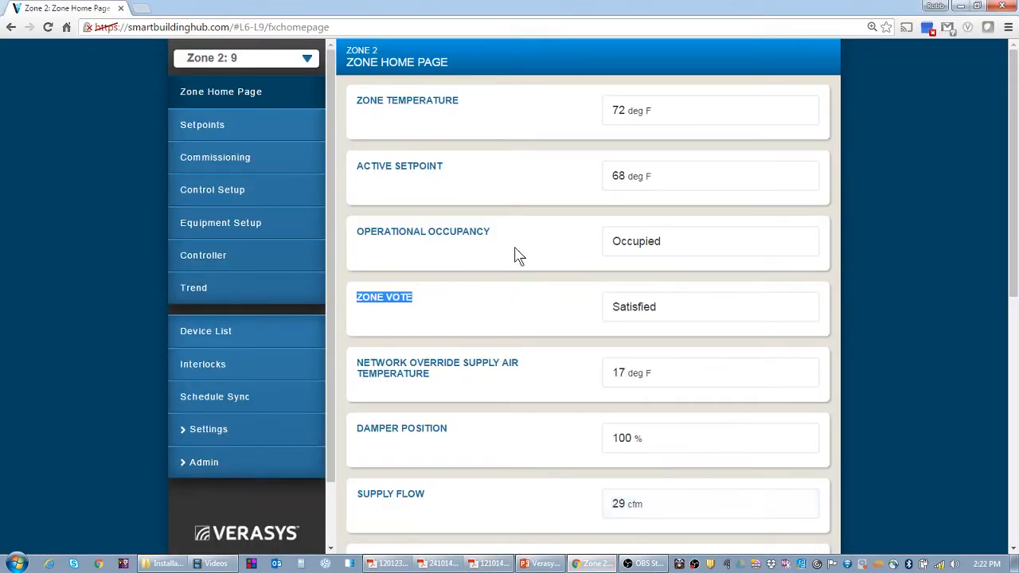
# Step: Scroll Zone 2's home page and highlight the 29 cfm supply flow and 400 cfm setpoint
pyautogui.moveTo(390, 565)
pyautogui.click(783, 295)
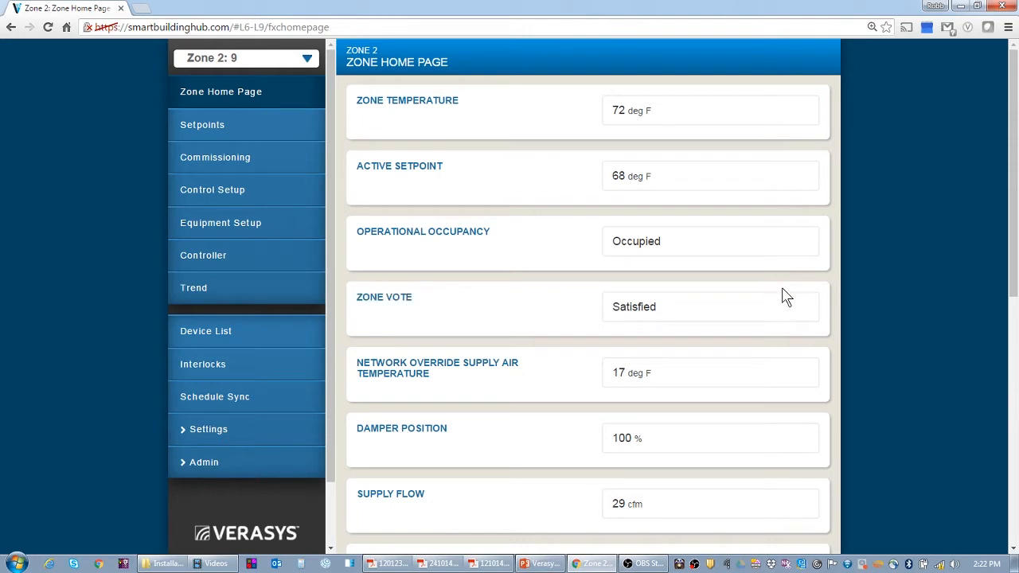
pyautogui.scroll(-3, 783, 296)
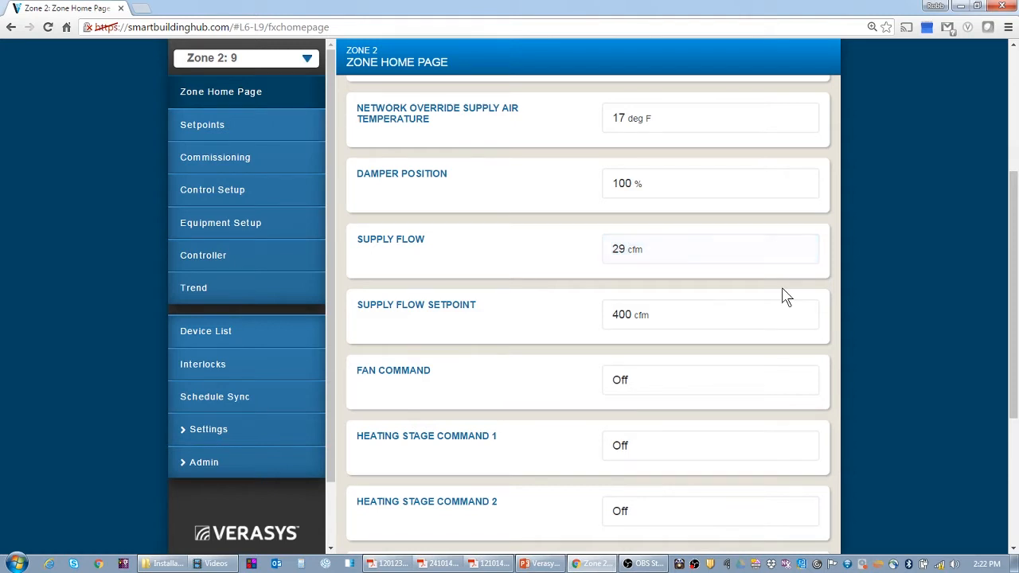
pyautogui.scroll(-1, 796, 406)
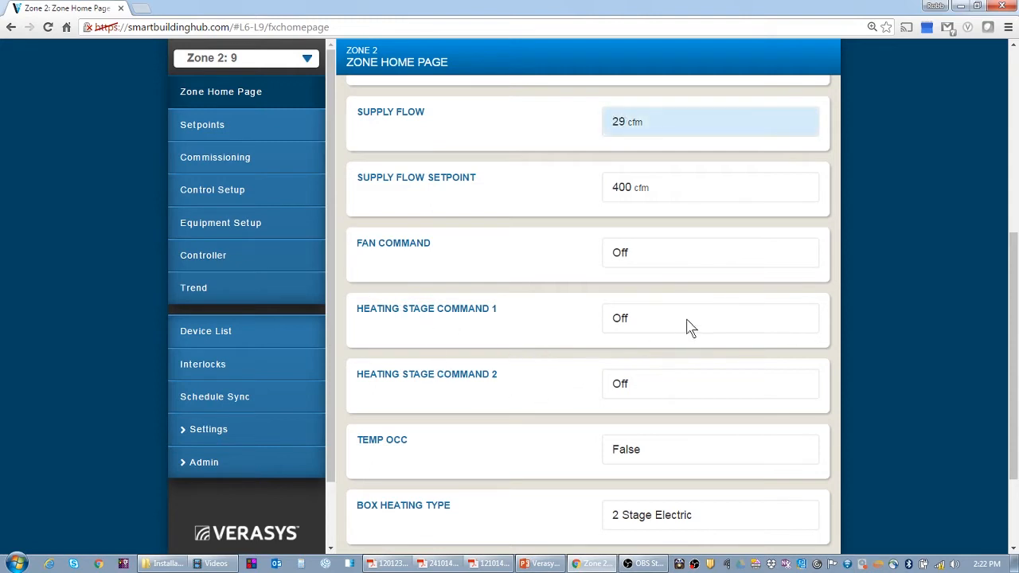
pyautogui.scroll(1, 625, 199)
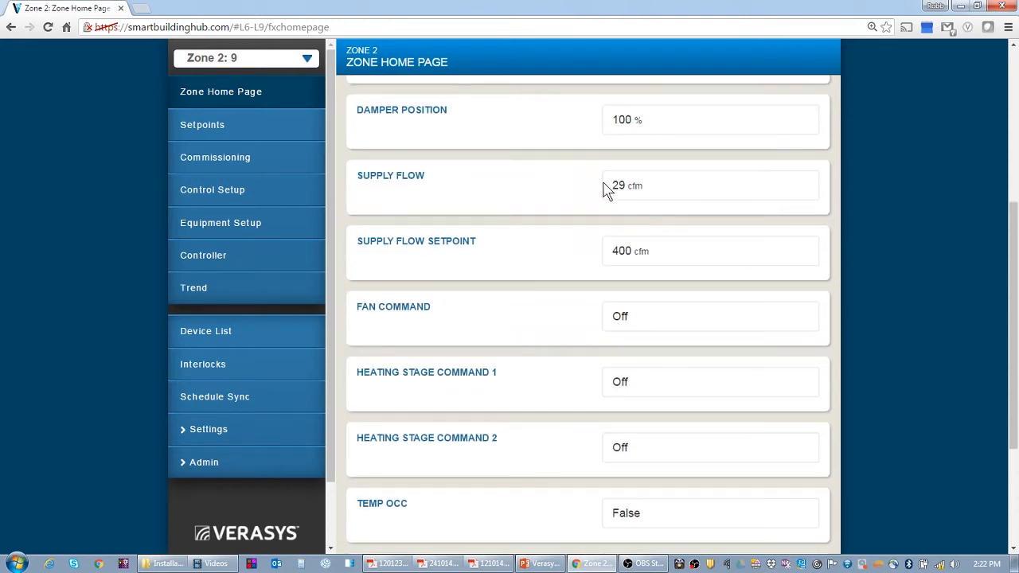
pyautogui.moveTo(613, 185); pyautogui.dragTo(646, 184)
pyautogui.moveTo(662, 250); pyautogui.dragTo(606, 247)
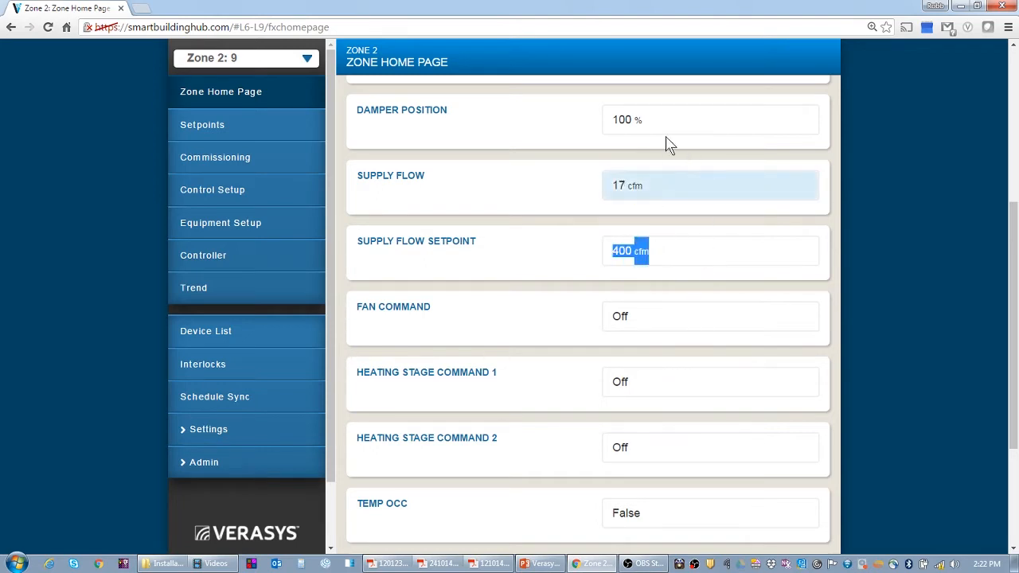
# Step: Highlight the 100 % damper position, then bring up the quick start guide 24101431418.pdf
pyautogui.click(647, 121)
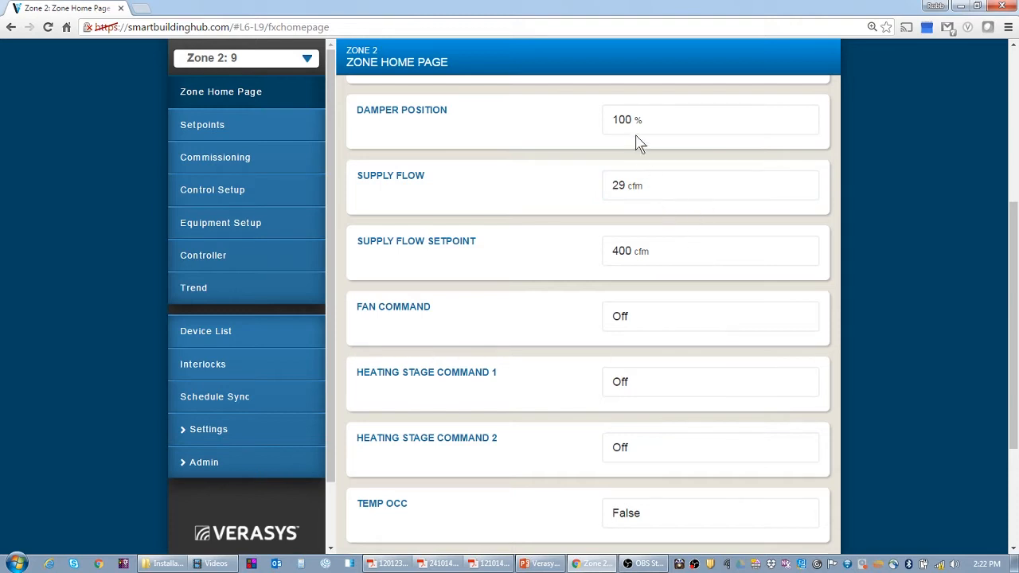
pyautogui.moveTo(643, 119); pyautogui.dragTo(610, 119)
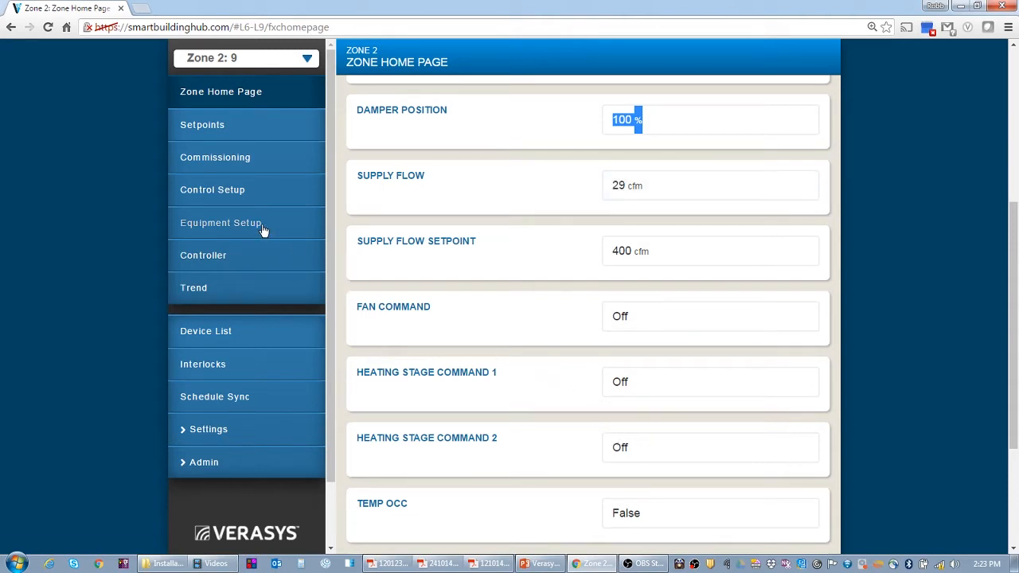
pyautogui.click(446, 565)
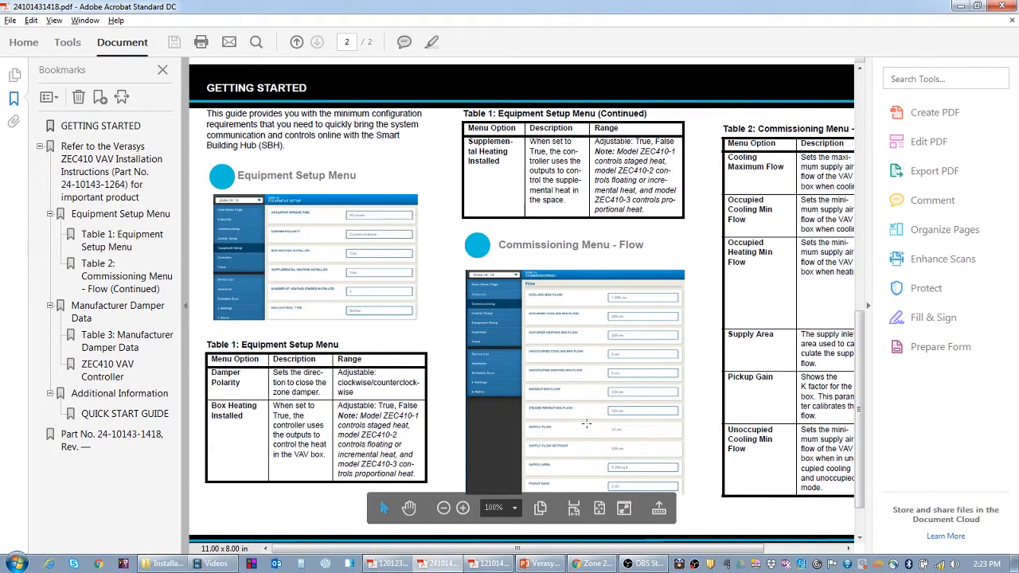
# Step: Browse the quick start guide's setup and commissioning tables on pages 1–2, then return to Verasys Zone 2
pyautogui.scroll(10, 538, 301)
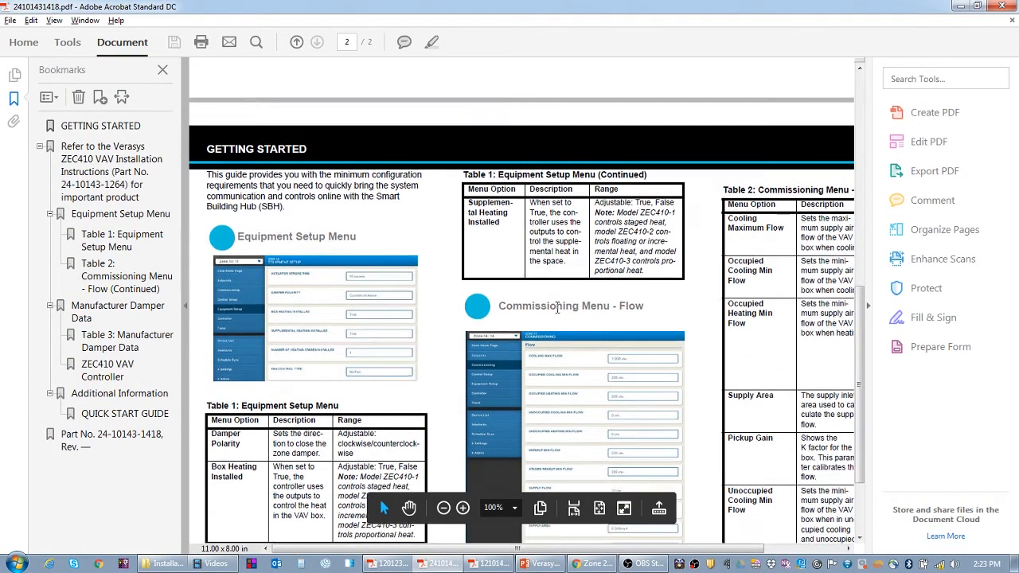
pyautogui.scroll(3, 577, 483)
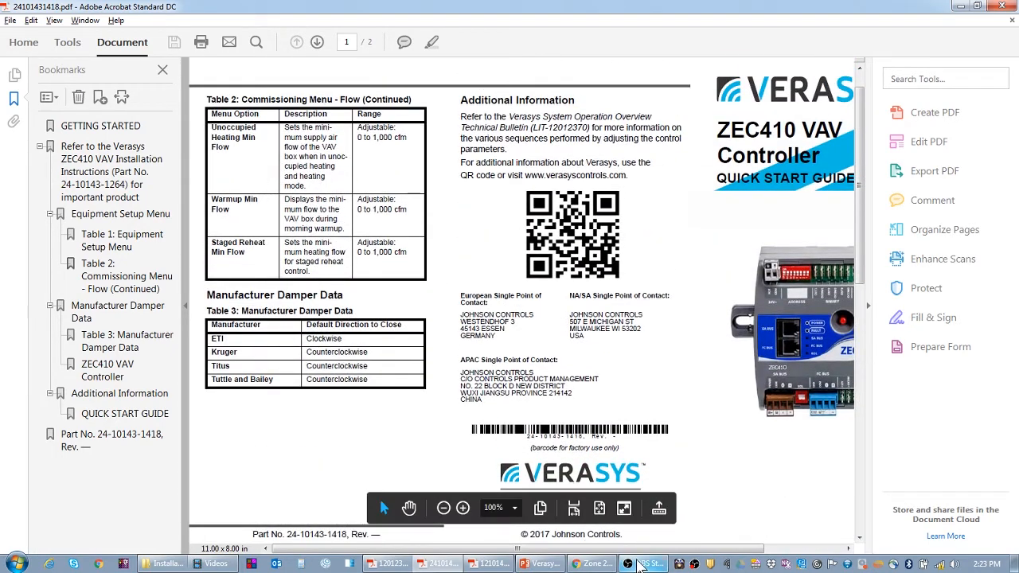
pyautogui.moveTo(639, 550); pyautogui.dragTo(665, 558)
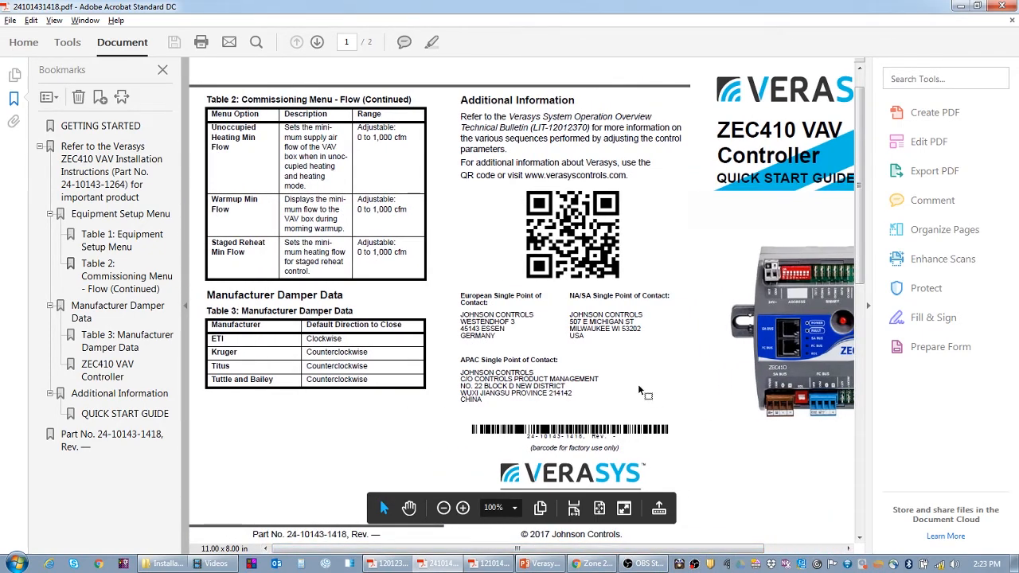
pyautogui.scroll(-10, 640, 390)
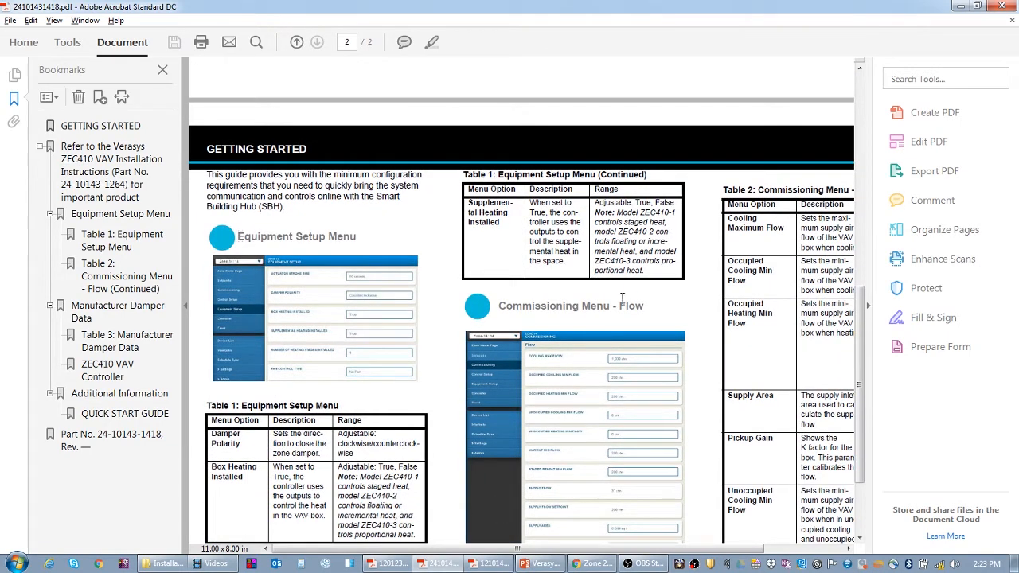
pyautogui.moveTo(564, 549)
pyautogui.mouseDown()
pyautogui.moveTo(644, 548)
pyautogui.moveTo(562, 542)
pyautogui.mouseUp()
pyautogui.scroll(10, 544, 414)
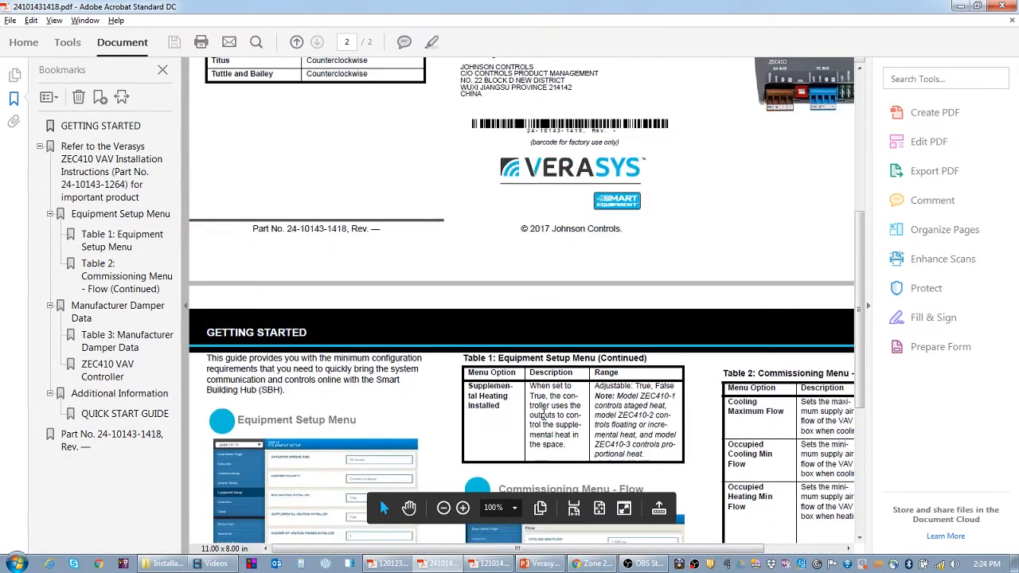
pyautogui.scroll(5, 544, 414)
pyautogui.scroll(-10, 543, 414)
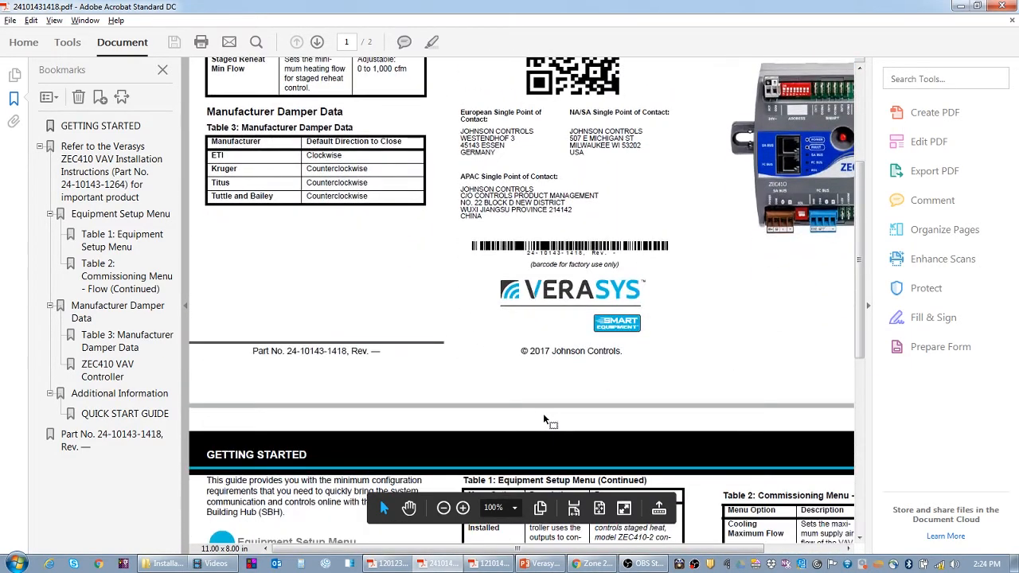
pyautogui.scroll(-5, 544, 414)
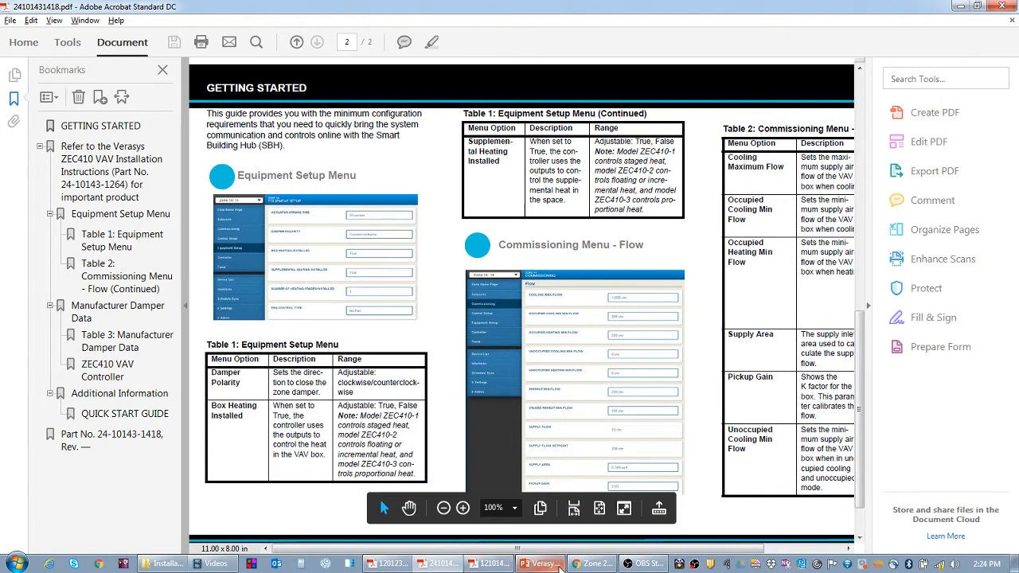
pyautogui.click(589, 564)
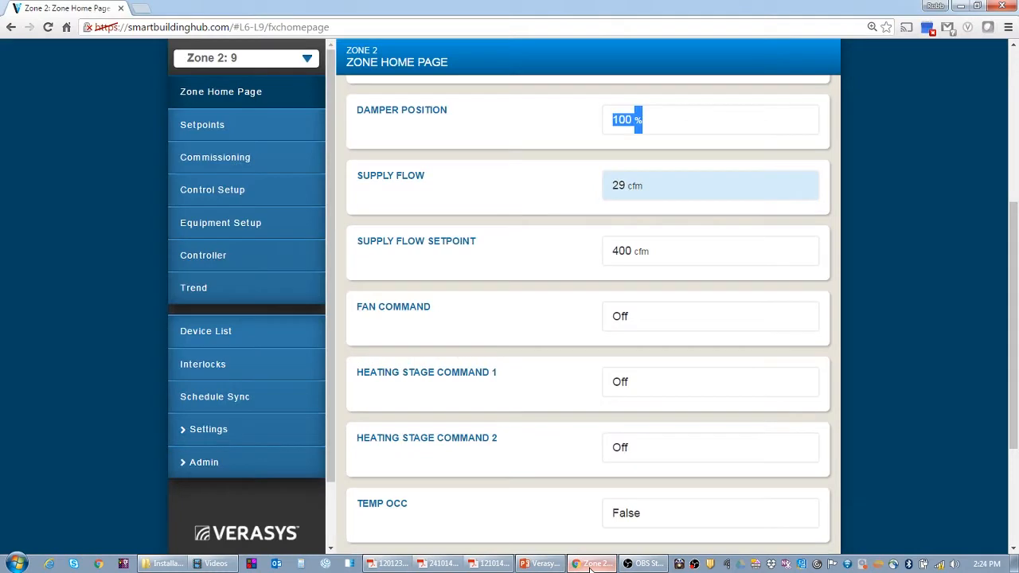
# Step: Review Zone 2's Equipment Setup (Counterclockwise damper polarity, box heating True), then return to the quick start guide
pyautogui.click(204, 223)
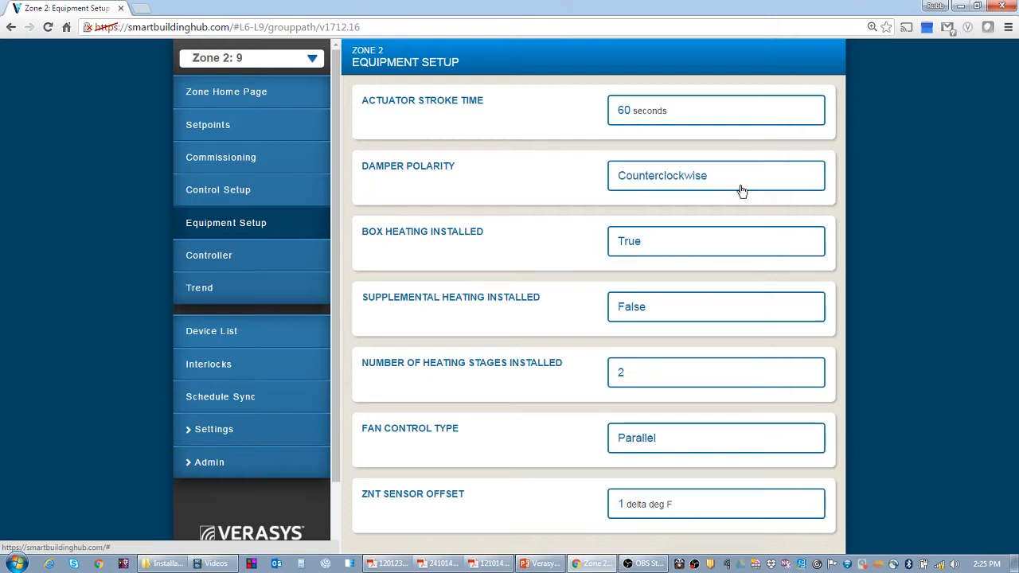
pyautogui.click(443, 564)
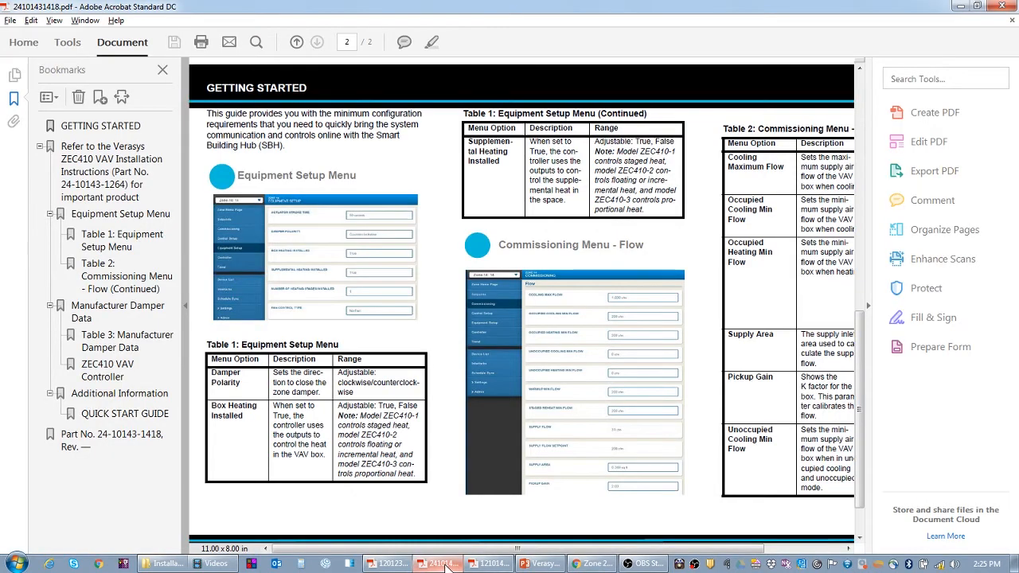
# Step: Read steps 7–9 on damper rotation and the coupler in 12101431264.pdf page 4, then return to Verasys
pyautogui.click(490, 563)
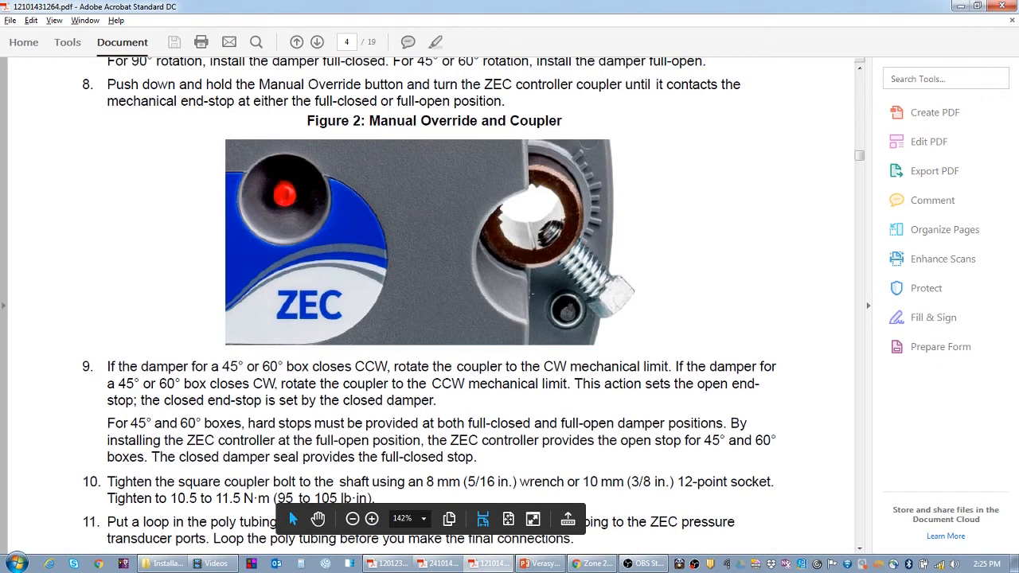
pyautogui.scroll(1, 430, 318)
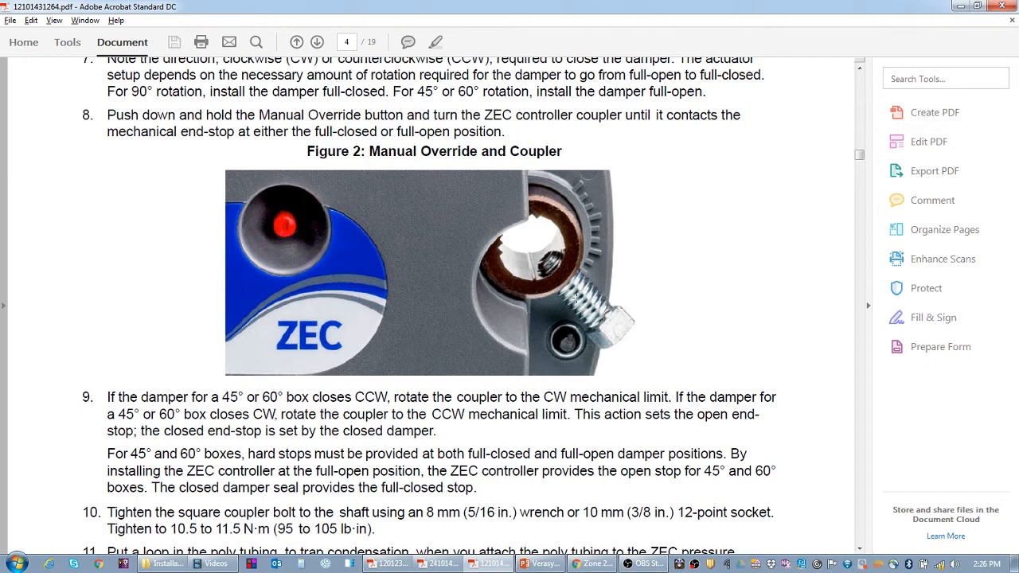
pyautogui.scroll(1, 431, 165)
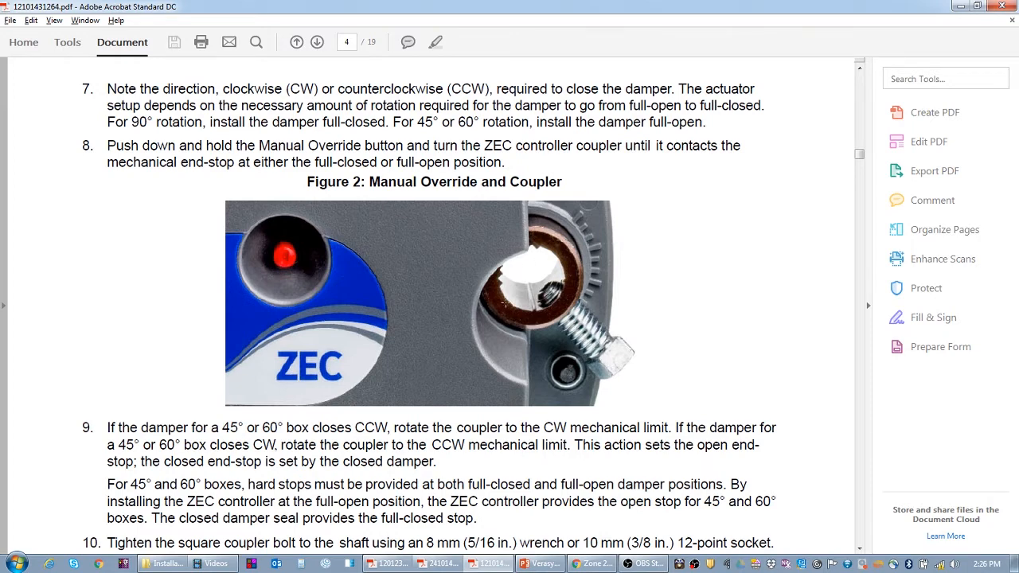
pyautogui.click(596, 564)
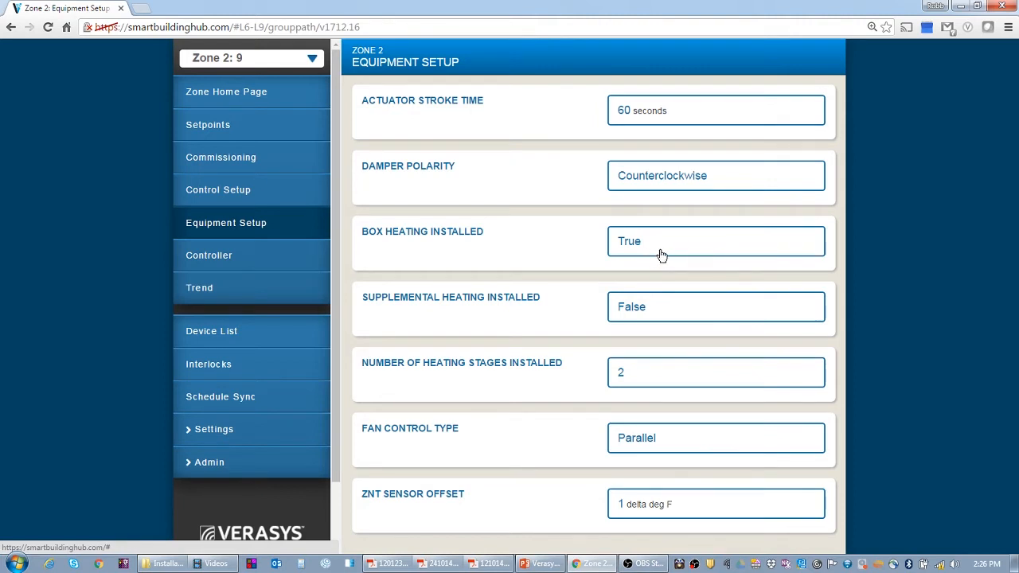
# Step: Set Zone 2's Box Heating Installed value to False and save it
pyautogui.click(621, 242)
pyautogui.click(436, 181)
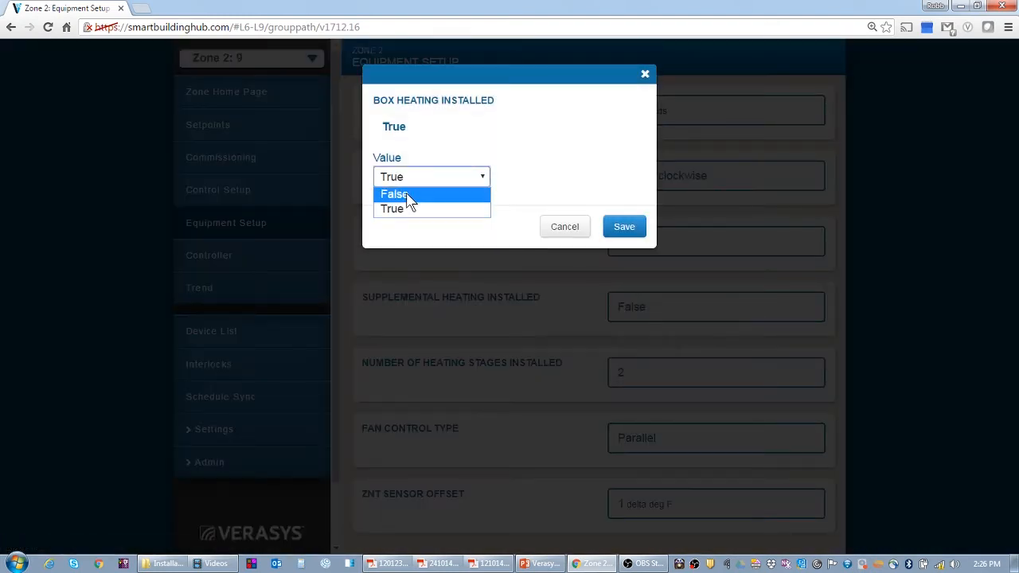
pyautogui.click(416, 194)
pyautogui.click(625, 228)
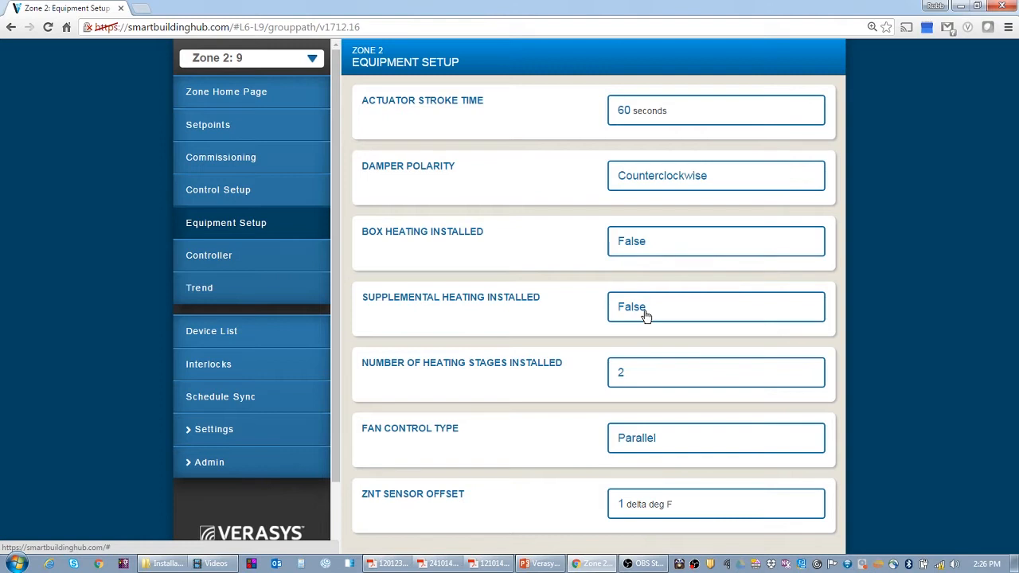
# Step: Check the Zone Home Page, then go back to the Equipment Setup page
pyautogui.click(174, 92)
pyautogui.scroll(-3, 544, 253)
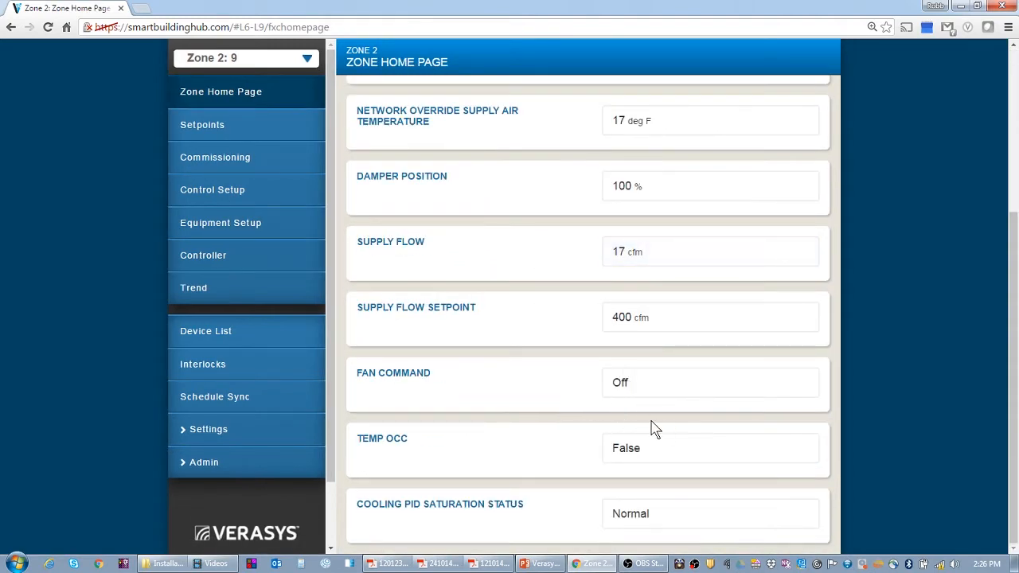
pyautogui.click(233, 229)
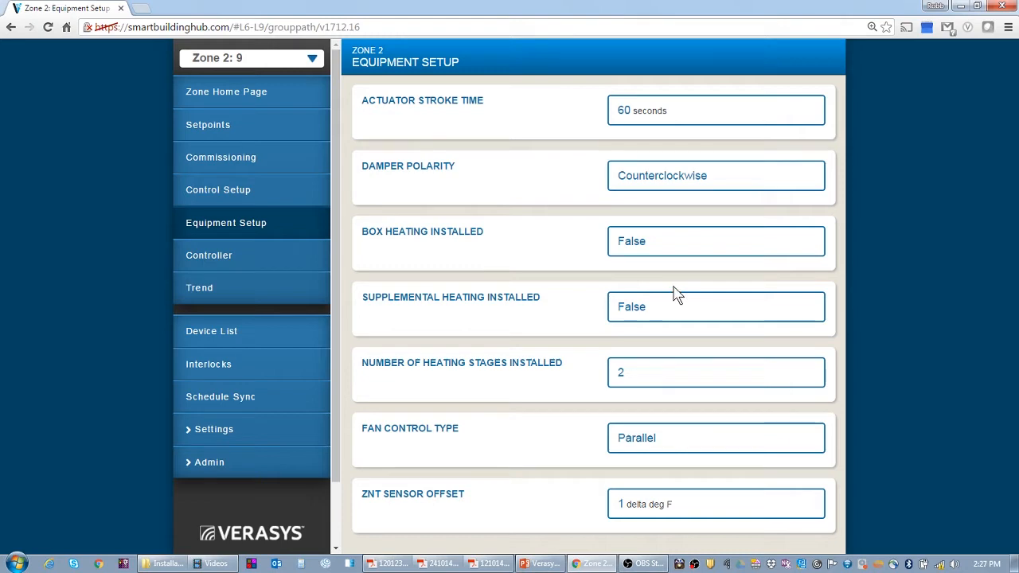
# Step: Set Zone 2's Box Heating Installed to True and save it
pyautogui.click(655, 247)
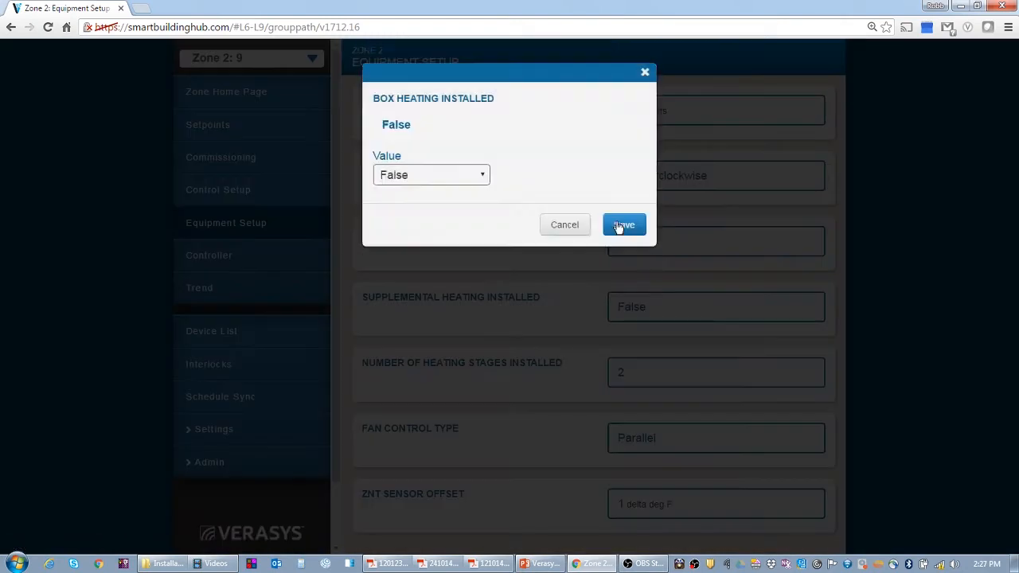
pyautogui.click(460, 178)
pyautogui.click(430, 208)
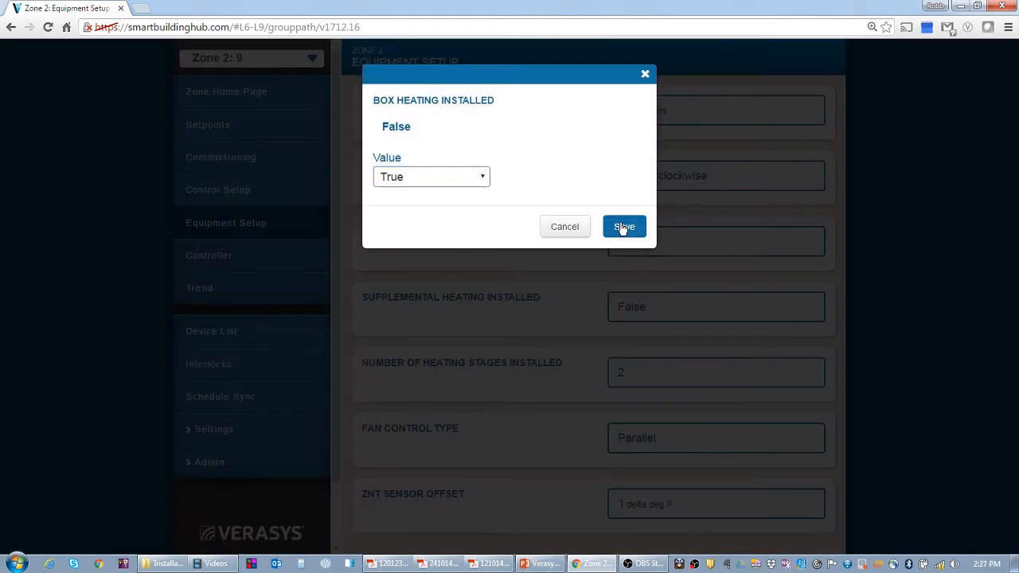
pyautogui.click(624, 227)
# Step: Raise the number of heating stages installed from 2 to 3 and save
pyautogui.click(648, 369)
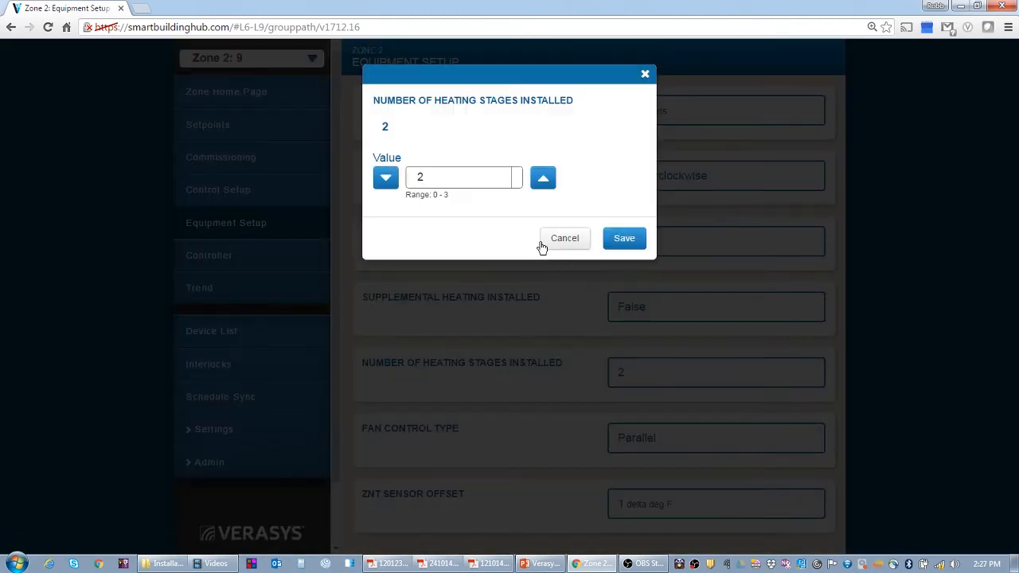
pyautogui.click(543, 177)
pyautogui.click(624, 238)
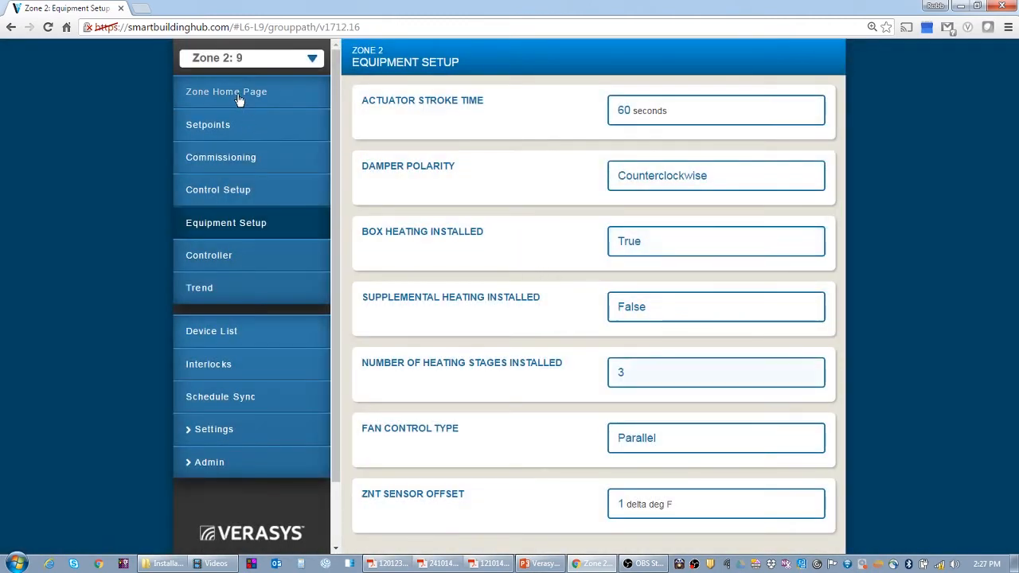
# Step: Check the heating stages on the Zone Home Page, then return to Equipment Setup
pyautogui.click(238, 99)
pyautogui.scroll(-7, 531, 314)
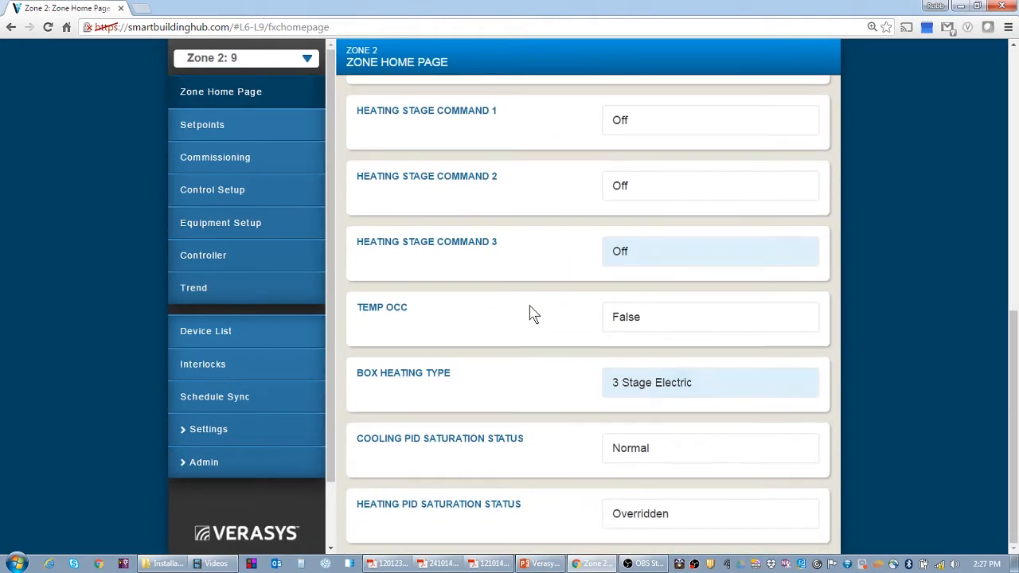
pyautogui.scroll(2, 531, 314)
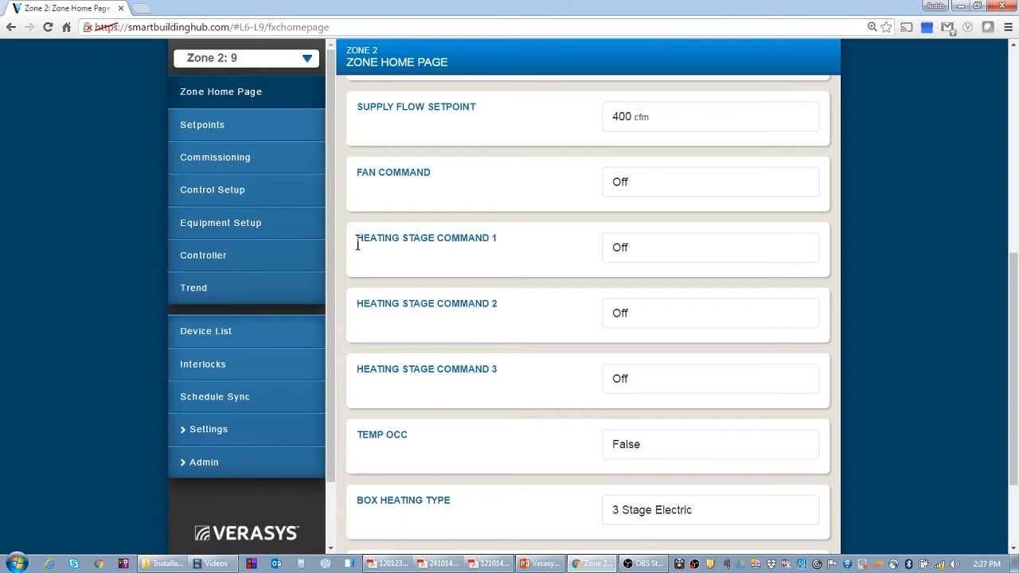
pyautogui.click(249, 223)
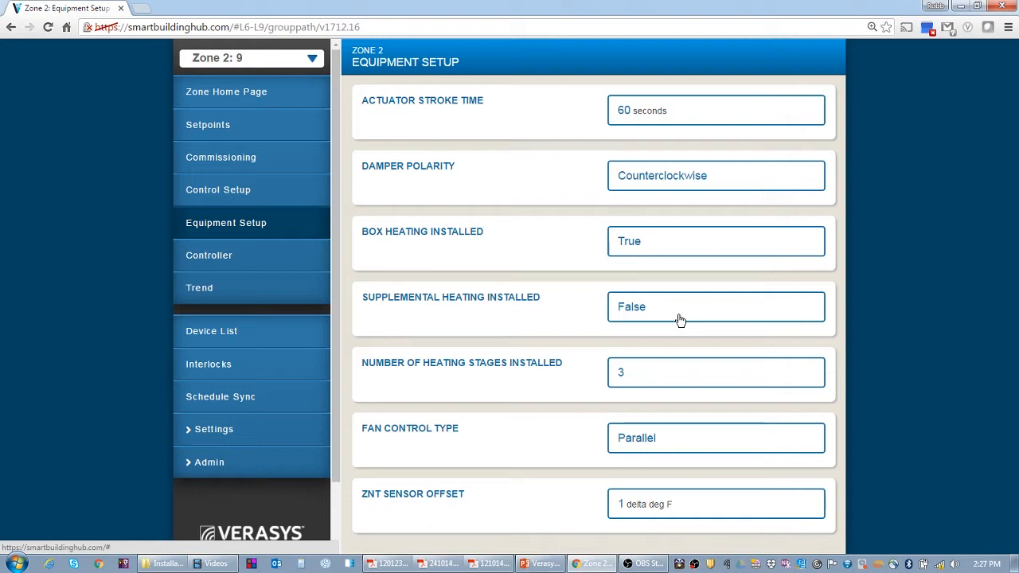
# Step: Set the fan control type to No Fan and save it
pyautogui.click(650, 446)
pyautogui.click(432, 182)
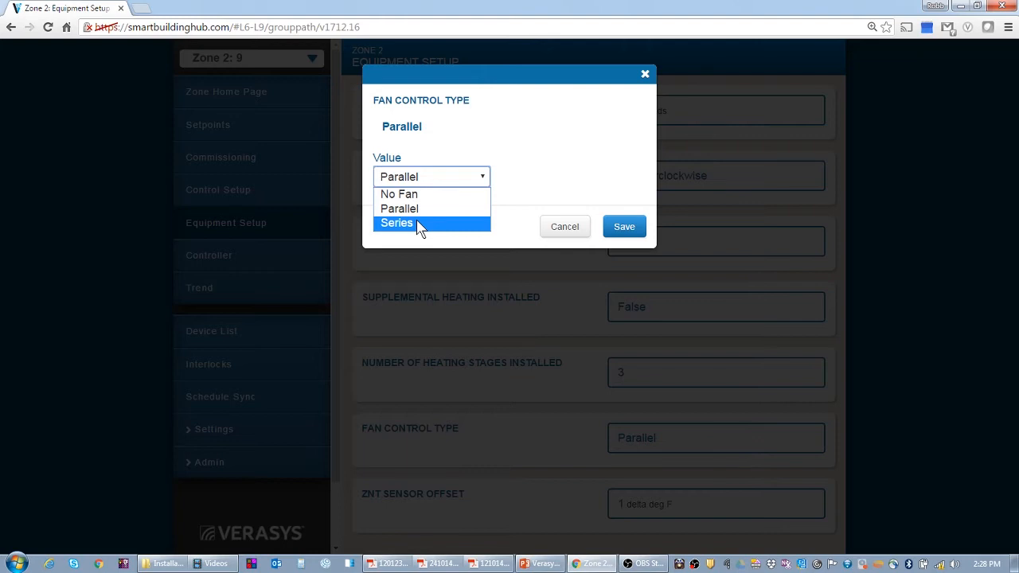
pyautogui.click(433, 200)
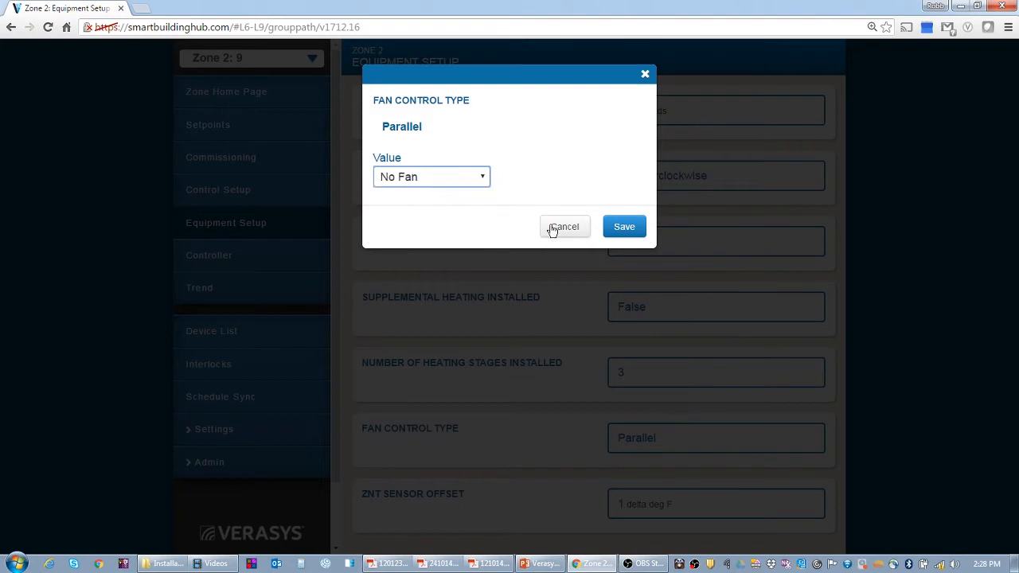
pyautogui.click(624, 227)
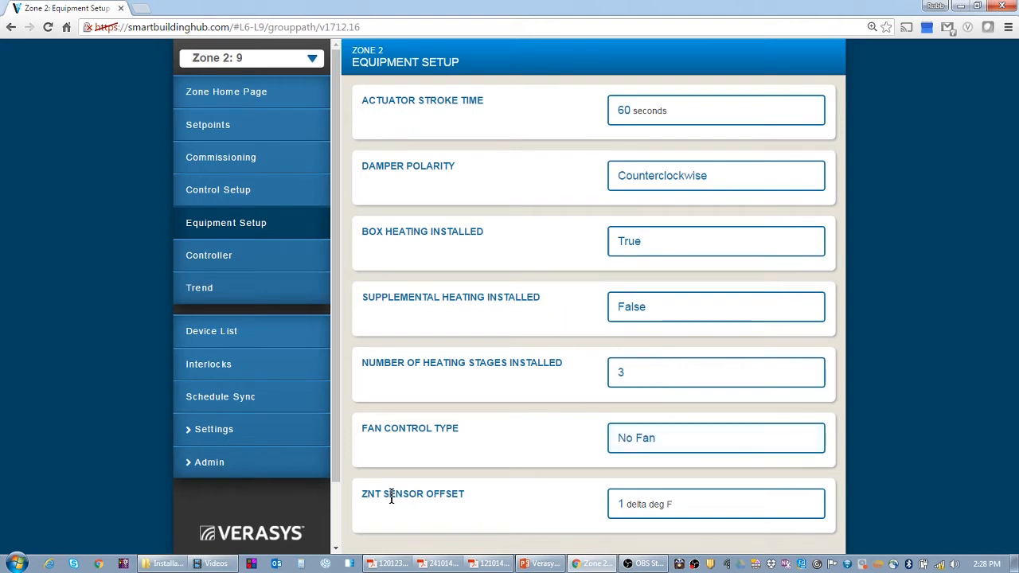
# Step: Change the ZNT sensor offset from 1 to 0 delta deg F and save it
pyautogui.click(634, 504)
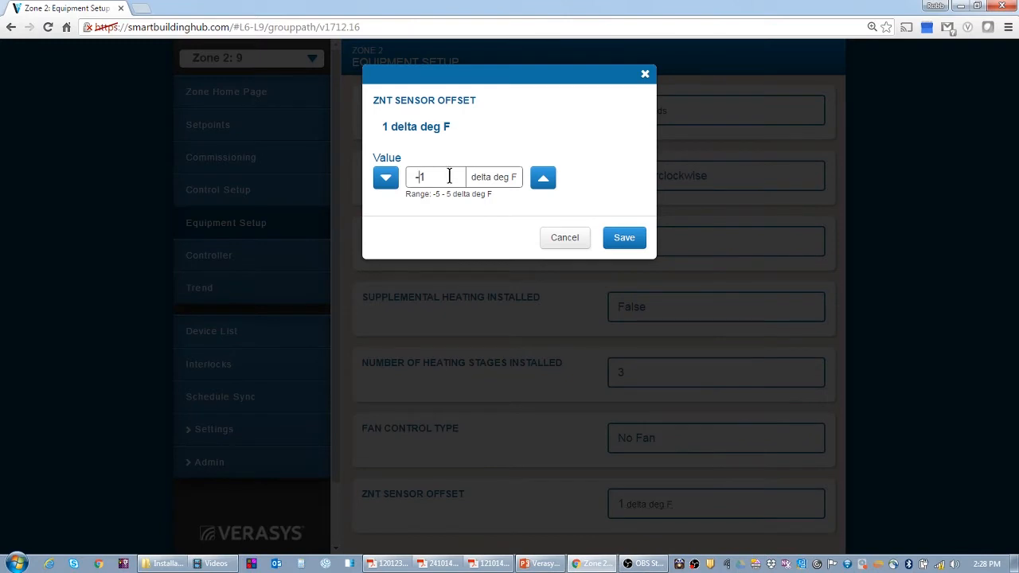
pyautogui.write('-')
pyautogui.click(628, 241)
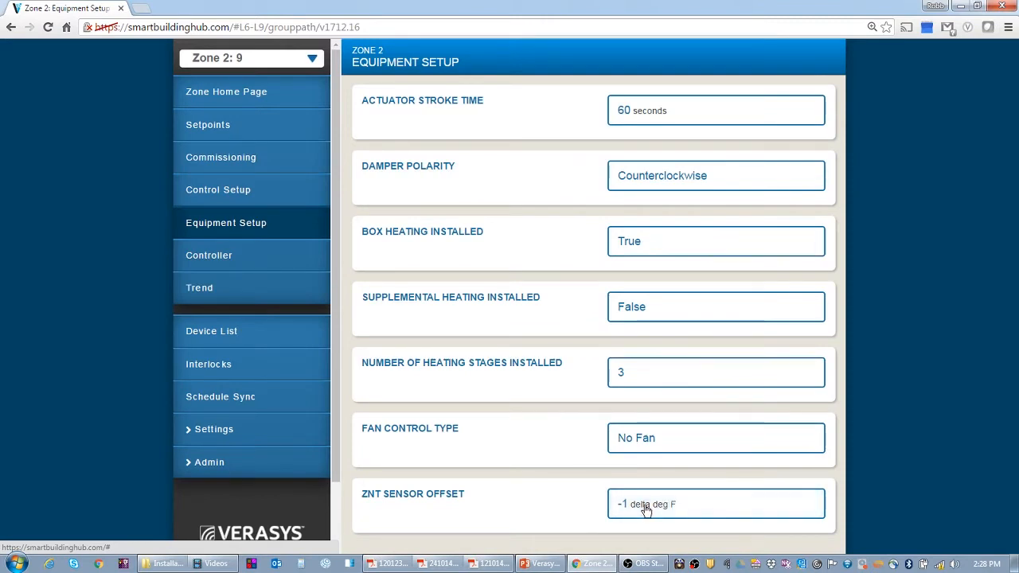
pyautogui.click(647, 510)
pyautogui.click(432, 174)
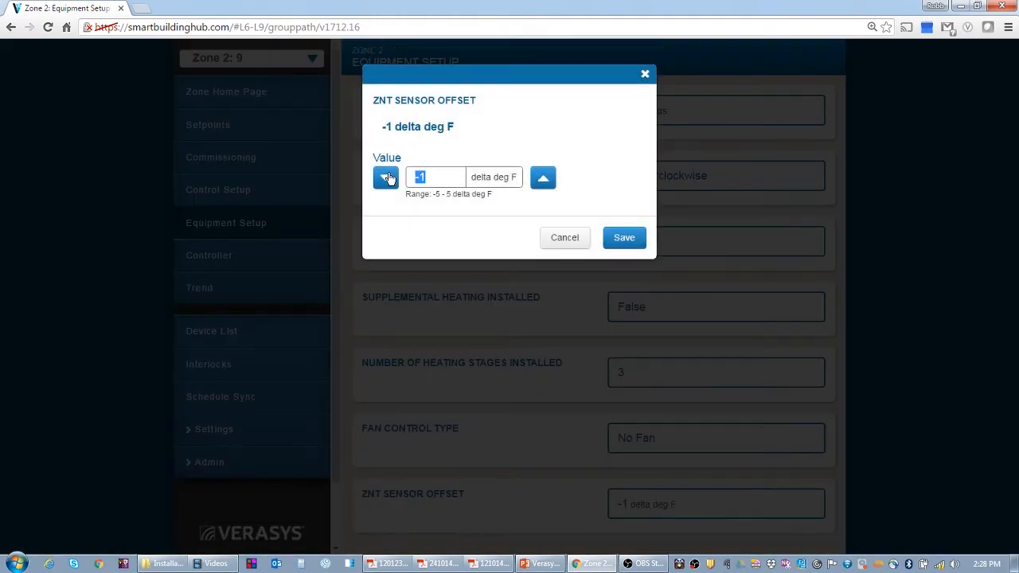
pyautogui.press('Return')
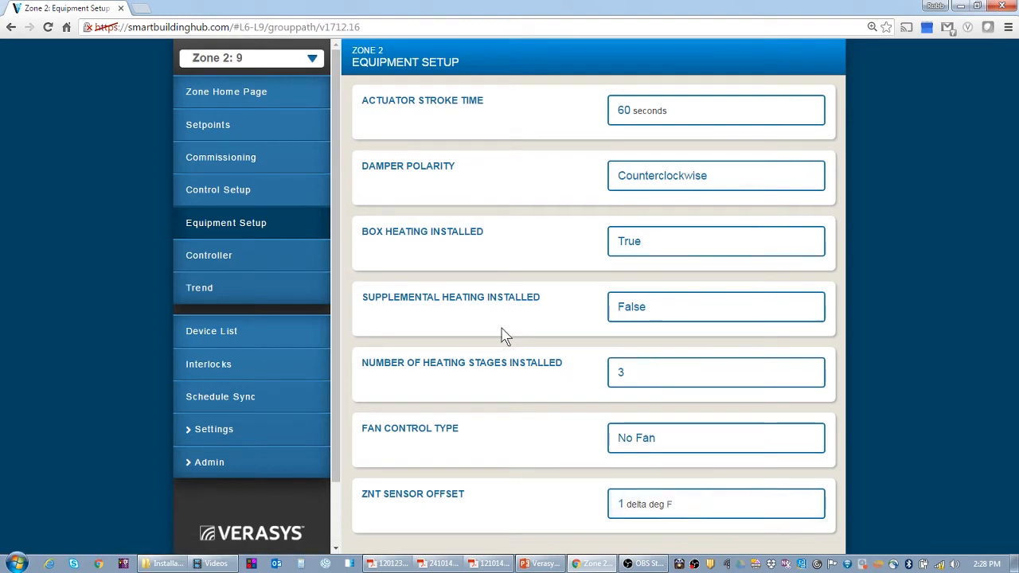
pyautogui.click(625, 506)
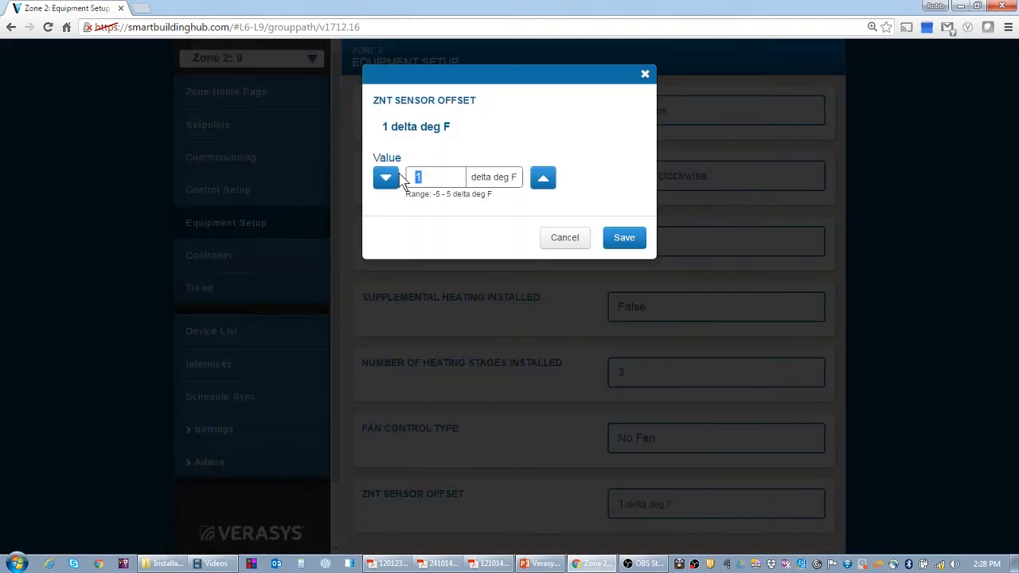
pyautogui.write('0')
pyautogui.click(626, 238)
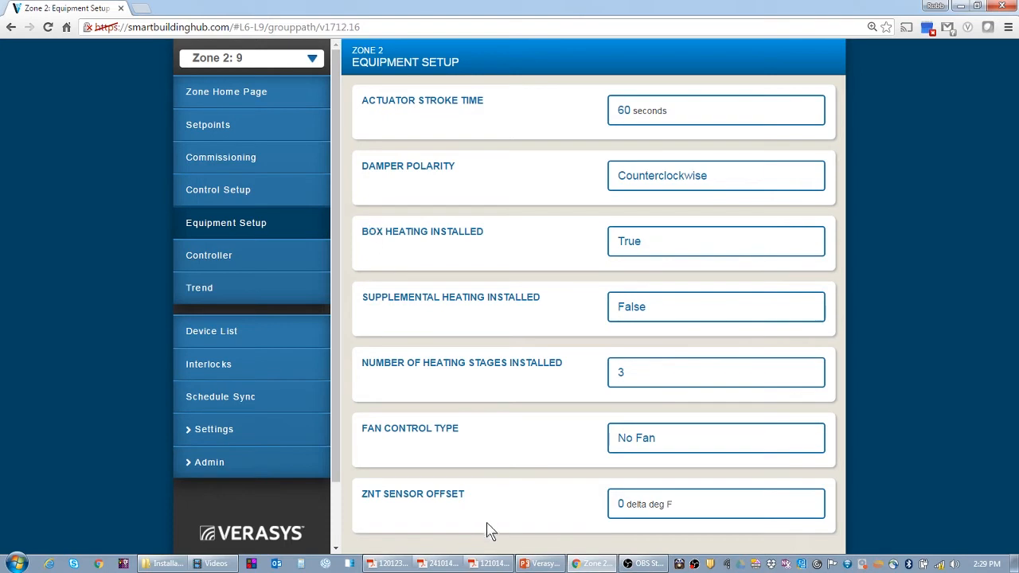
# Step: Open Zone 2's Commissioning page and review the flow values, e.g. 1,600 cfm Cooling Max Flow
pyautogui.click(265, 168)
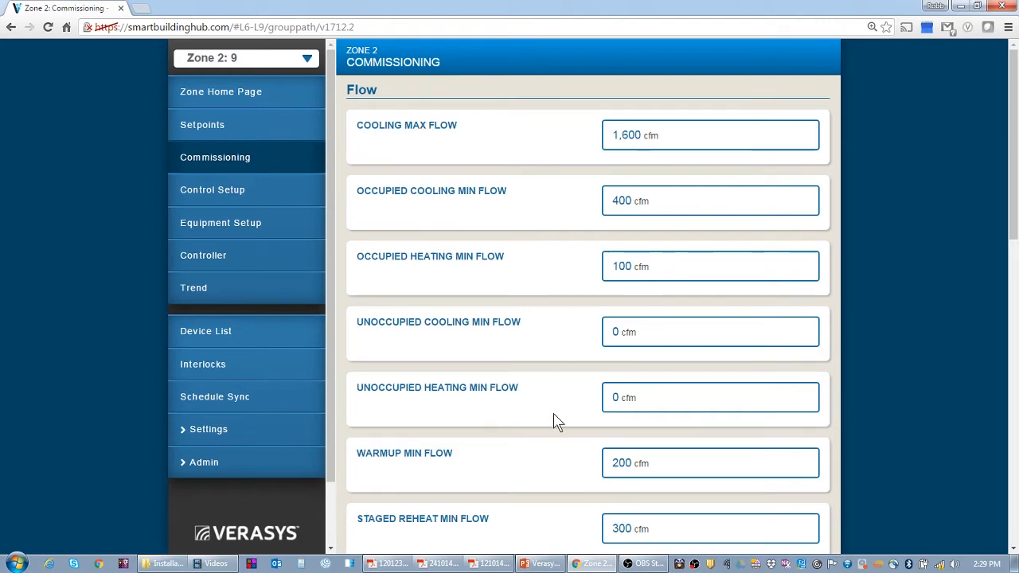
pyautogui.scroll(-3, 557, 422)
pyautogui.scroll(-3, 557, 422)
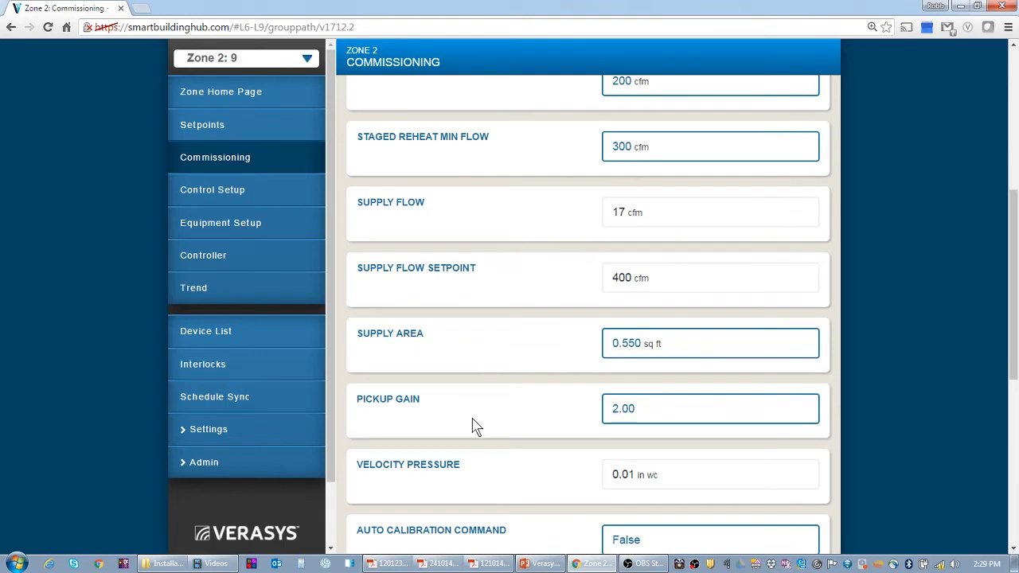
pyautogui.scroll(-2, 473, 426)
pyautogui.scroll(-1, 474, 426)
pyautogui.scroll(7, 473, 426)
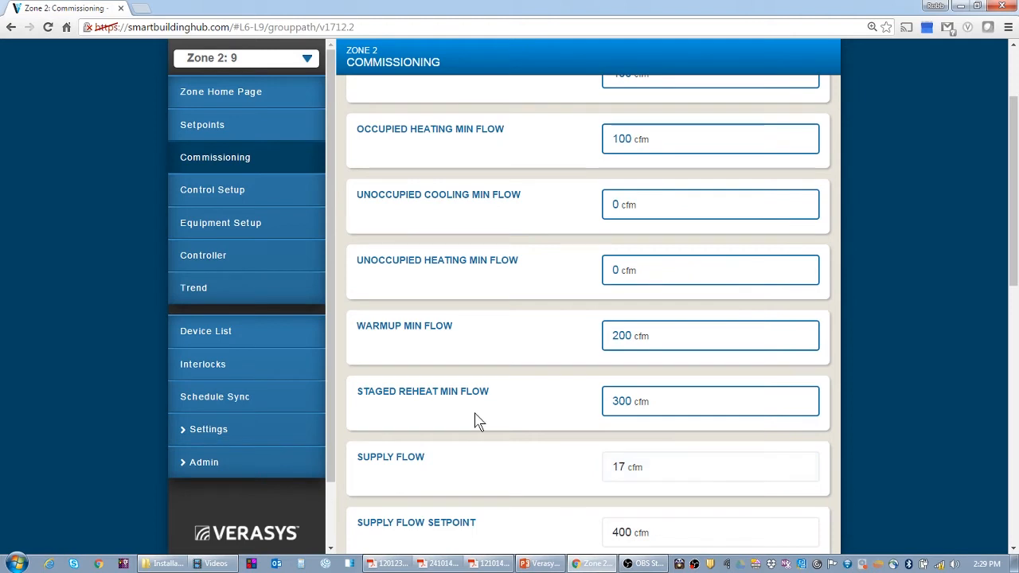
pyautogui.scroll(2, 477, 420)
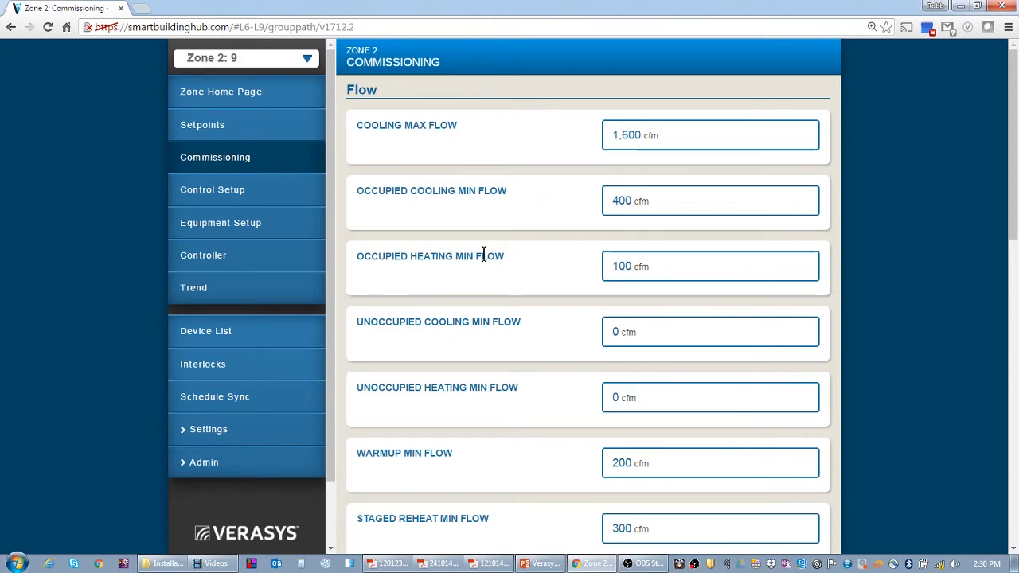
# Step: Replace the 100 cfm Occupied Heating Min Flow with 400 cfm and save
pyautogui.click(629, 270)
pyautogui.moveTo(434, 177); pyautogui.dragTo(395, 177)
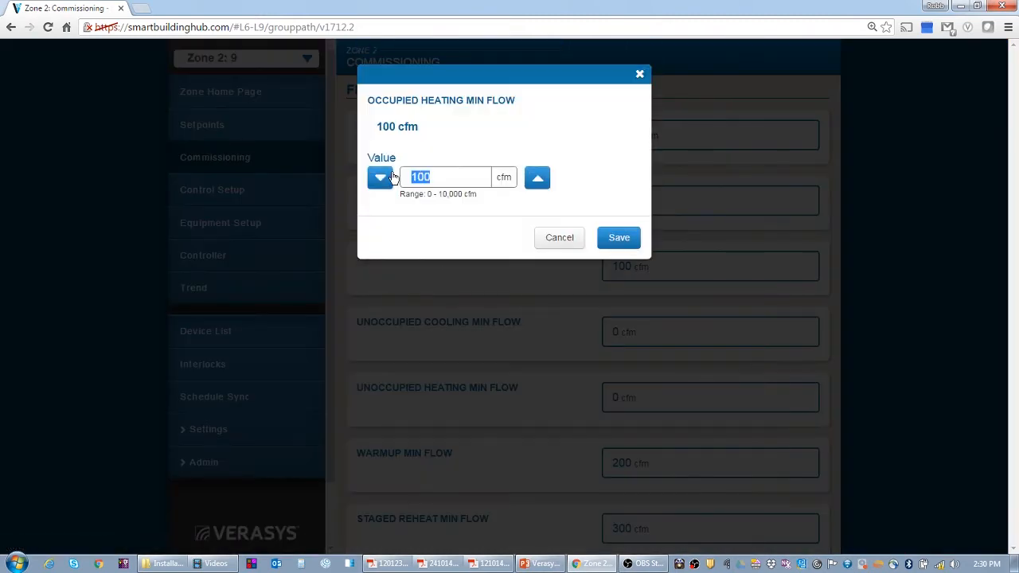
pyautogui.write('40')
pyautogui.click(601, 237)
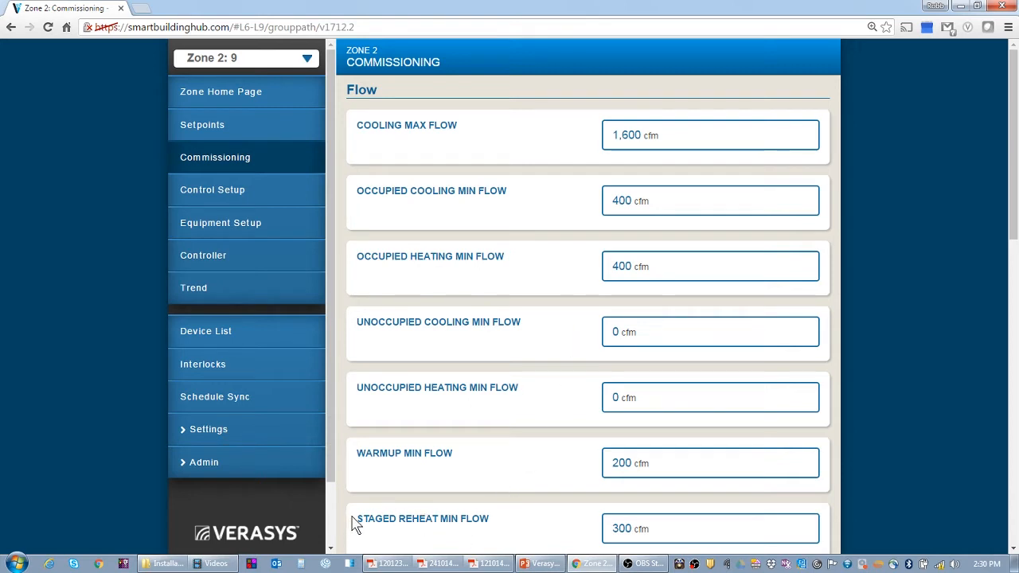
# Step: Change Staged Reheat Min Flow from 300 to 700 cfm and save
pyautogui.moveTo(359, 516); pyautogui.dragTo(499, 524)
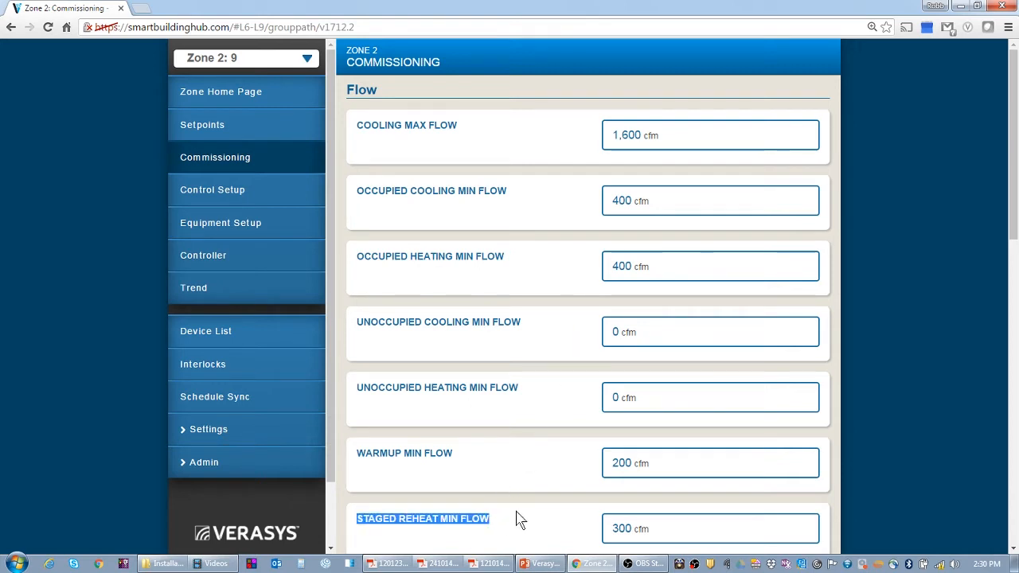
pyautogui.click(629, 532)
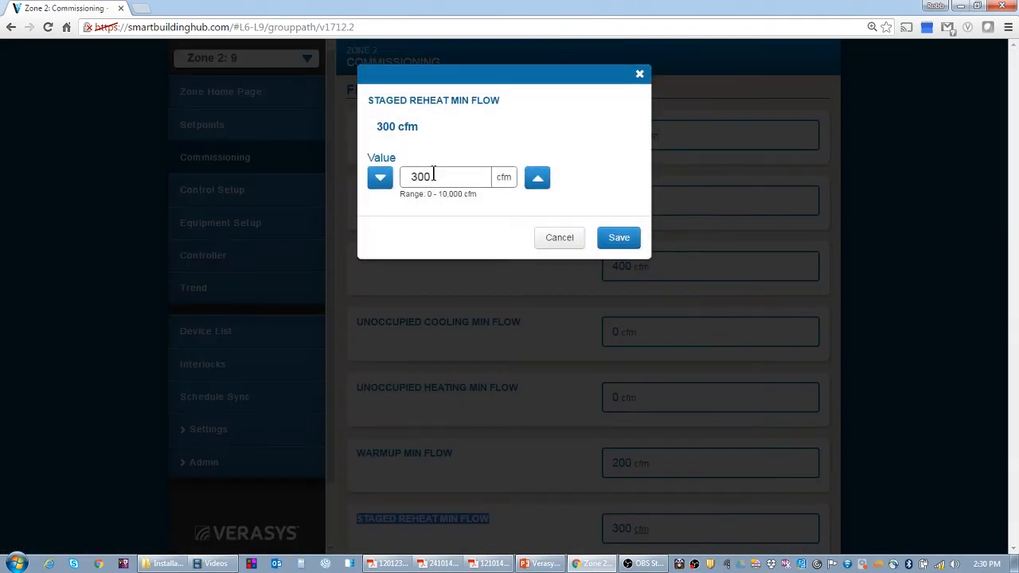
pyautogui.moveTo(433, 177); pyautogui.dragTo(362, 167)
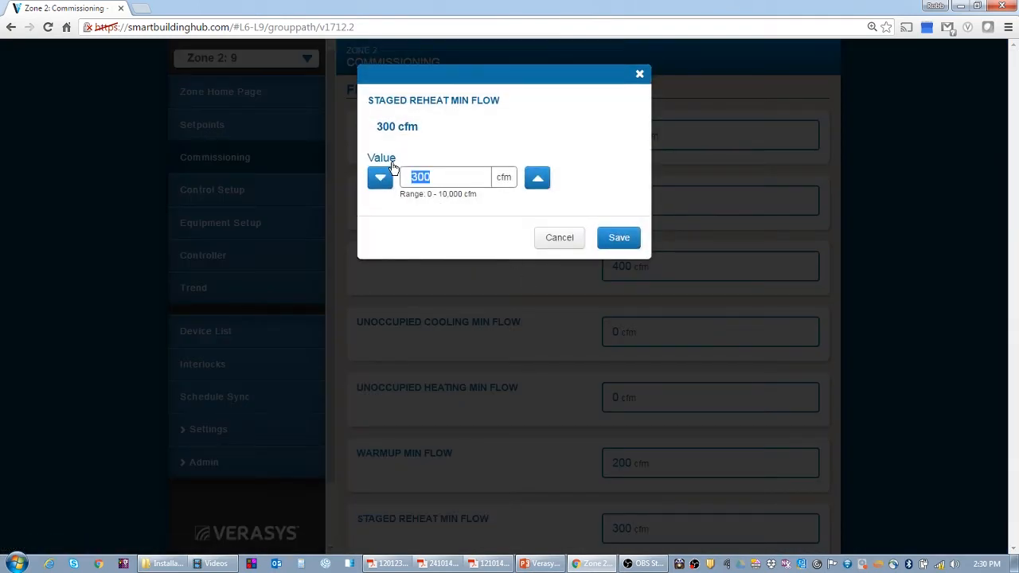
pyautogui.write('700')
pyautogui.click(619, 239)
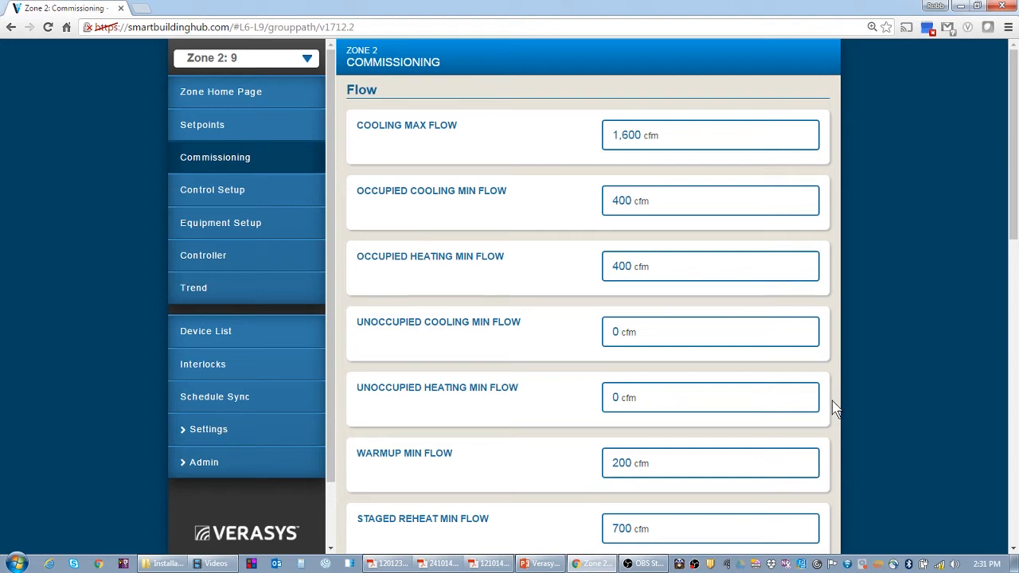
pyautogui.click(229, 126)
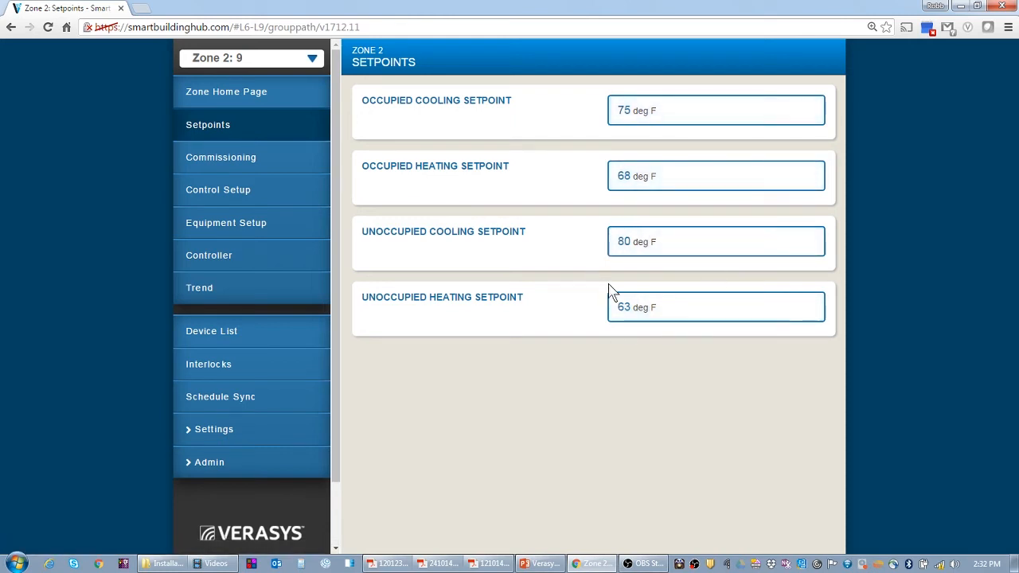
pyautogui.click(230, 164)
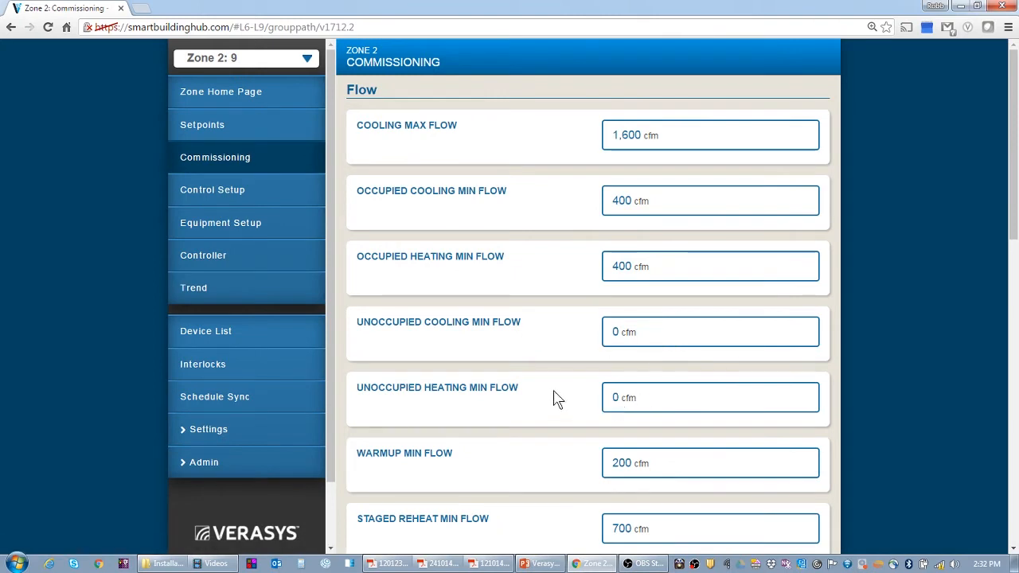
pyautogui.scroll(-3, 556, 398)
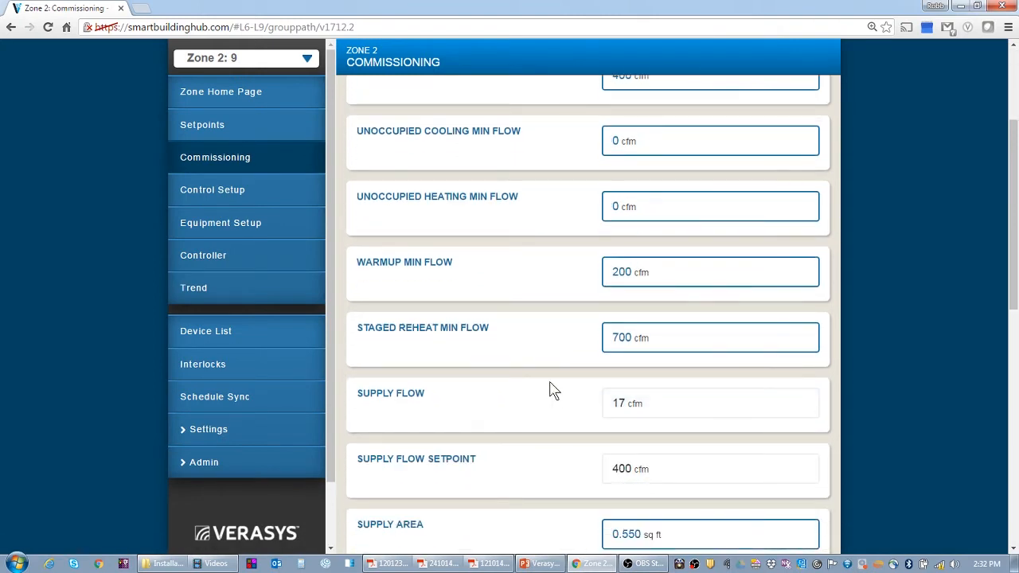
pyautogui.scroll(3, 646, 306)
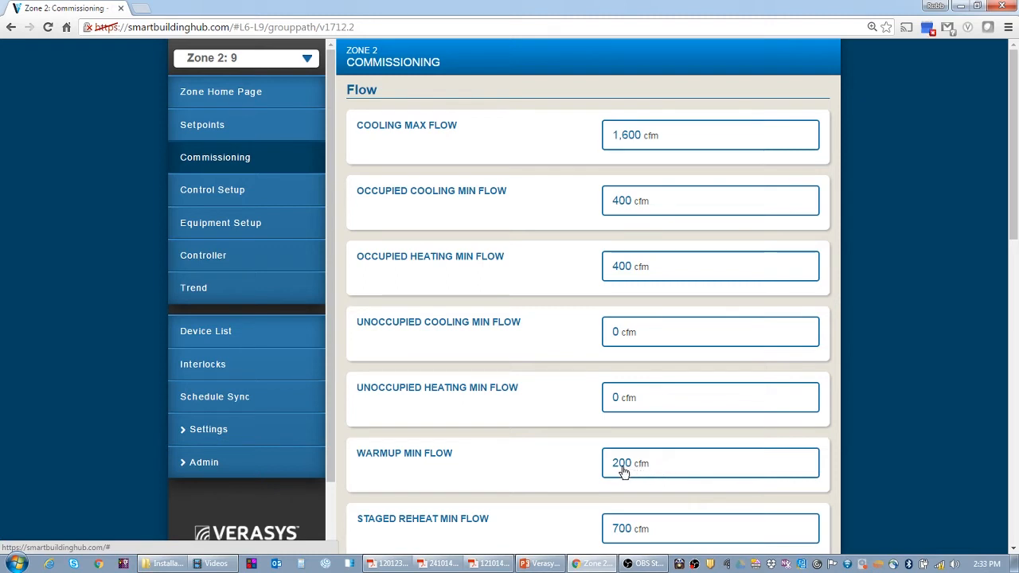
# Step: Change Warmup Min Flow from 200 to 400 cfm, save, and review supply flow values
pyautogui.click(671, 476)
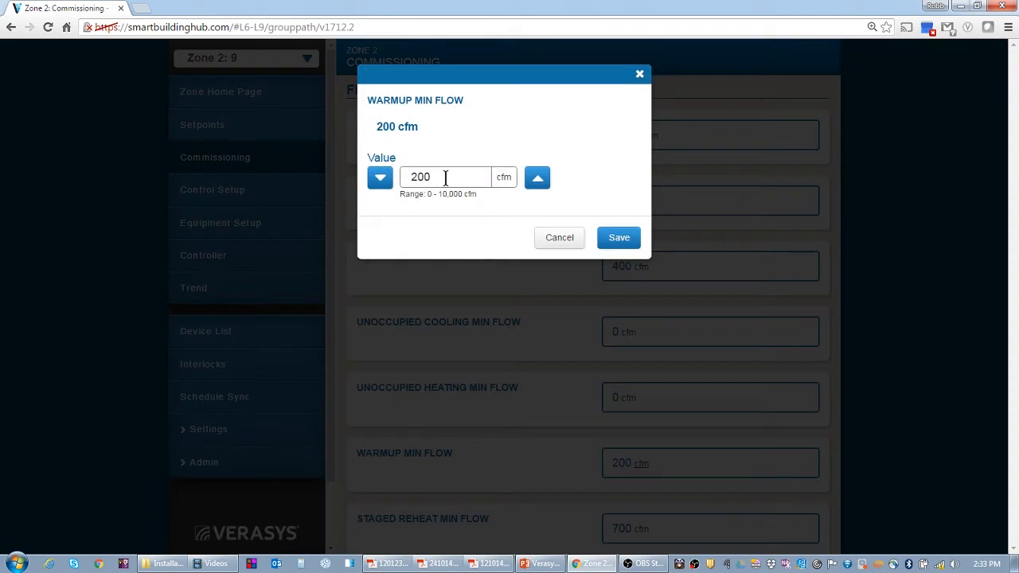
pyautogui.moveTo(446, 178); pyautogui.dragTo(385, 176)
pyautogui.write('400')
pyautogui.click(618, 239)
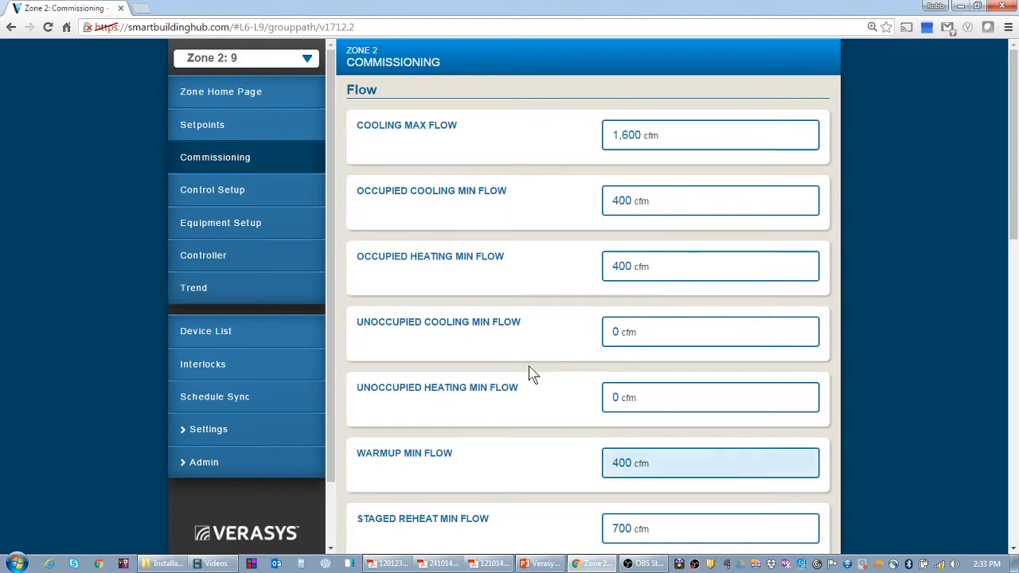
pyautogui.scroll(-3, 532, 375)
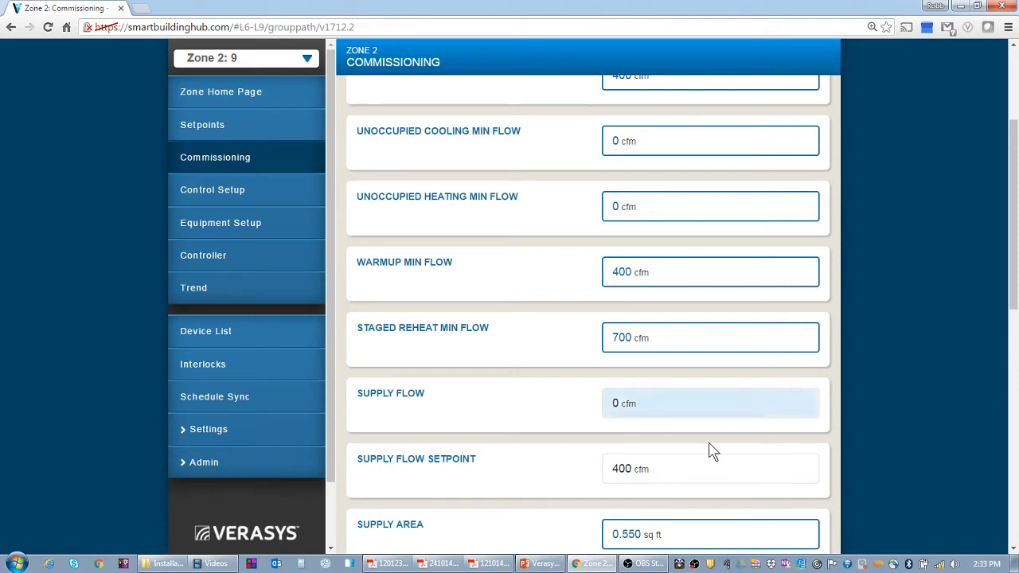
pyautogui.scroll(-2, 713, 451)
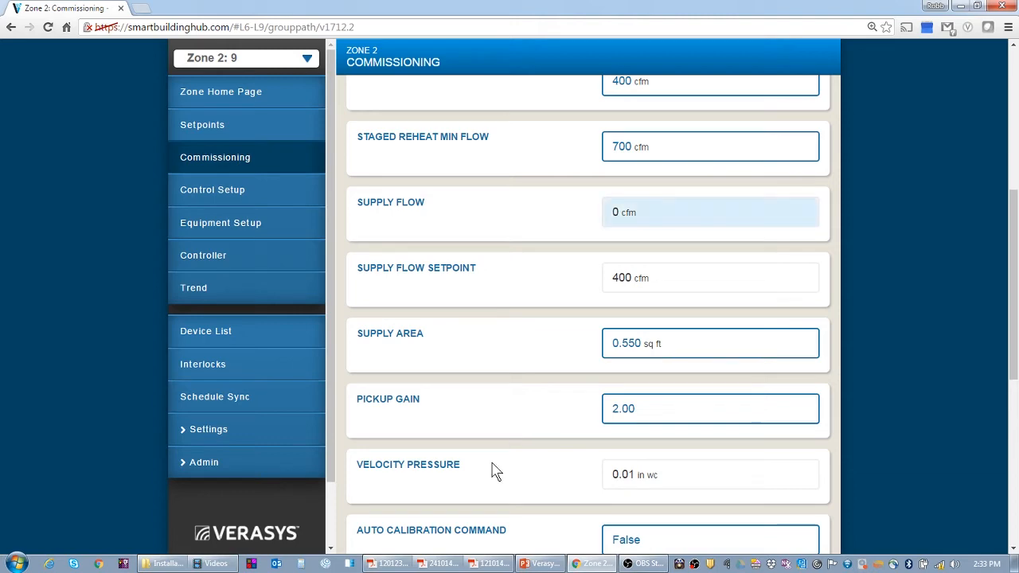
# Step: Open the Appendix A Quickfill Defaults table in the Verasys user guide PDF
pyautogui.click(393, 564)
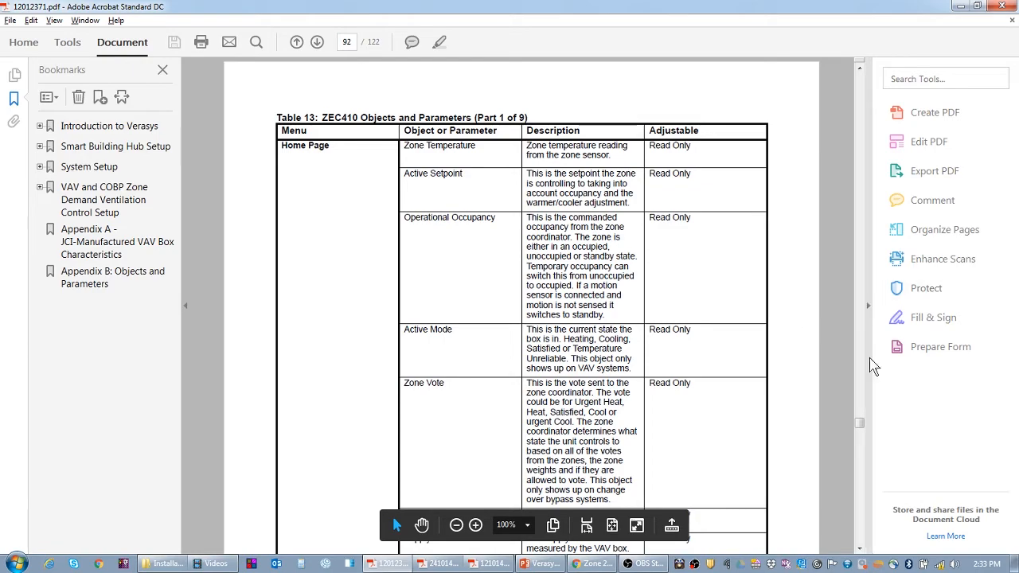
pyautogui.moveTo(860, 422); pyautogui.dragTo(844, 66)
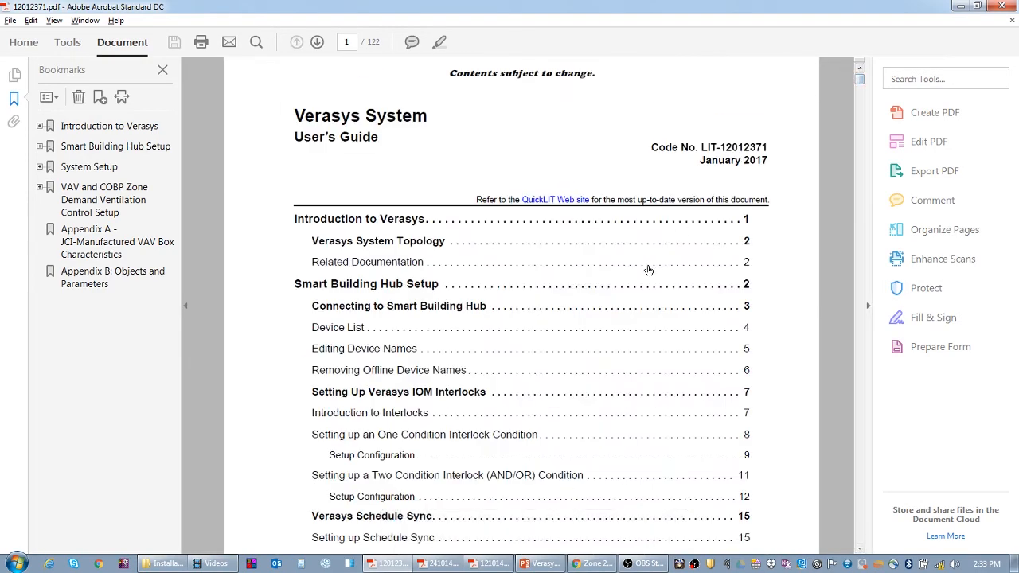
pyautogui.scroll(-20, 649, 271)
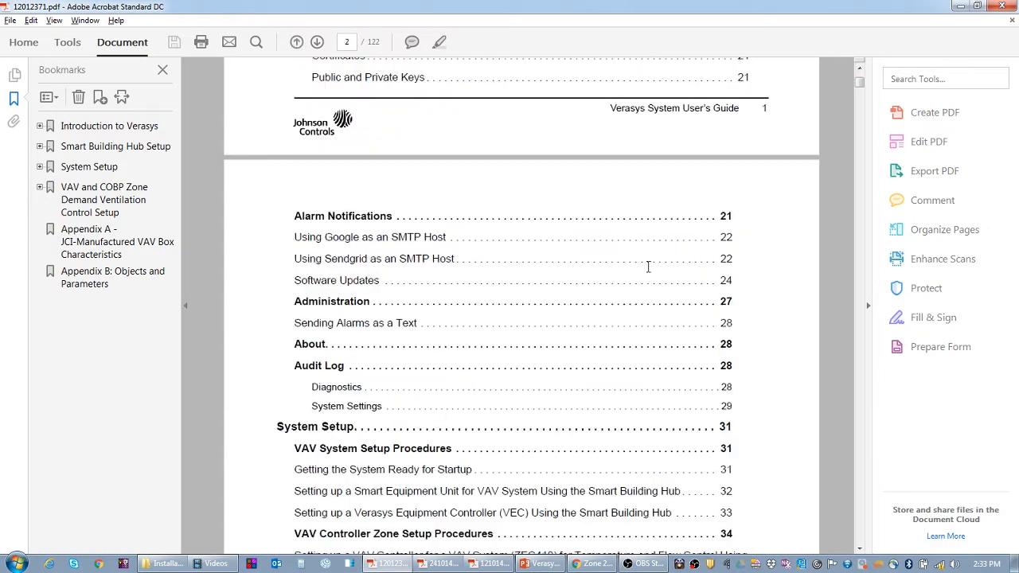
pyautogui.scroll(-15, 649, 273)
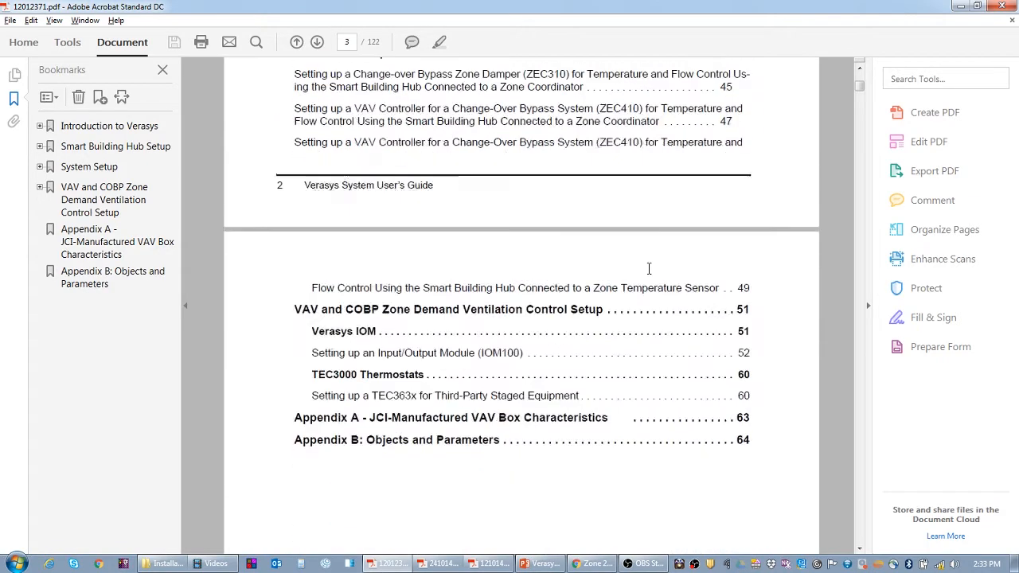
pyautogui.click(389, 417)
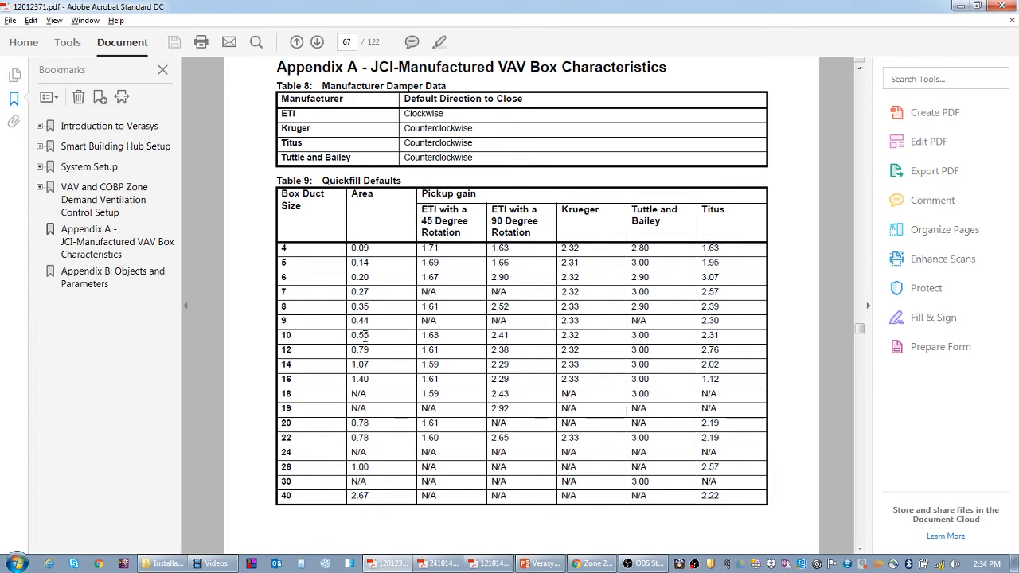
# Step: Mark the 0.55 value for box size 10, then present PowerPoint slide 125, VAV Box Parameters
pyautogui.moveTo(378, 335); pyautogui.dragTo(346, 335)
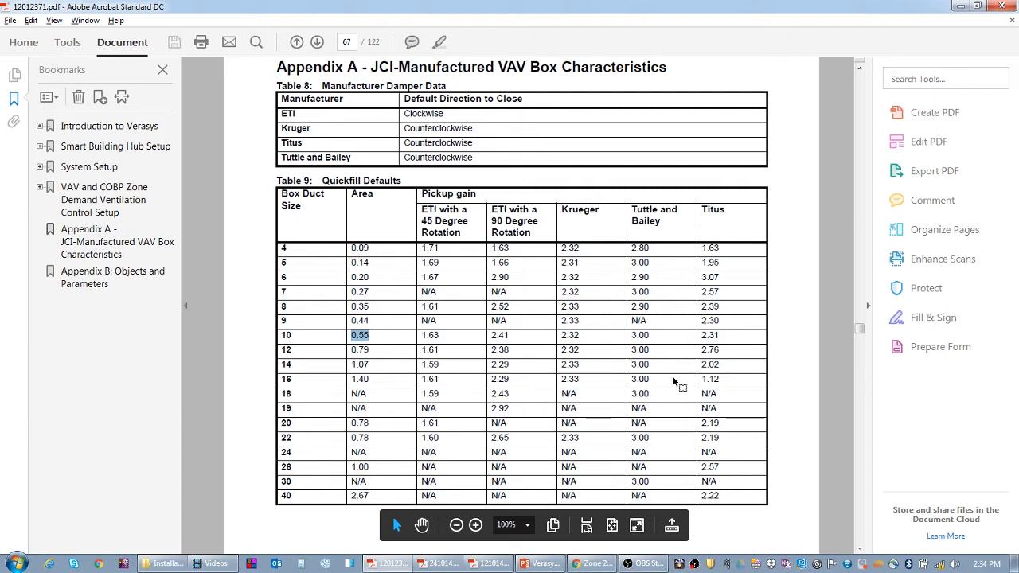
pyautogui.click(543, 568)
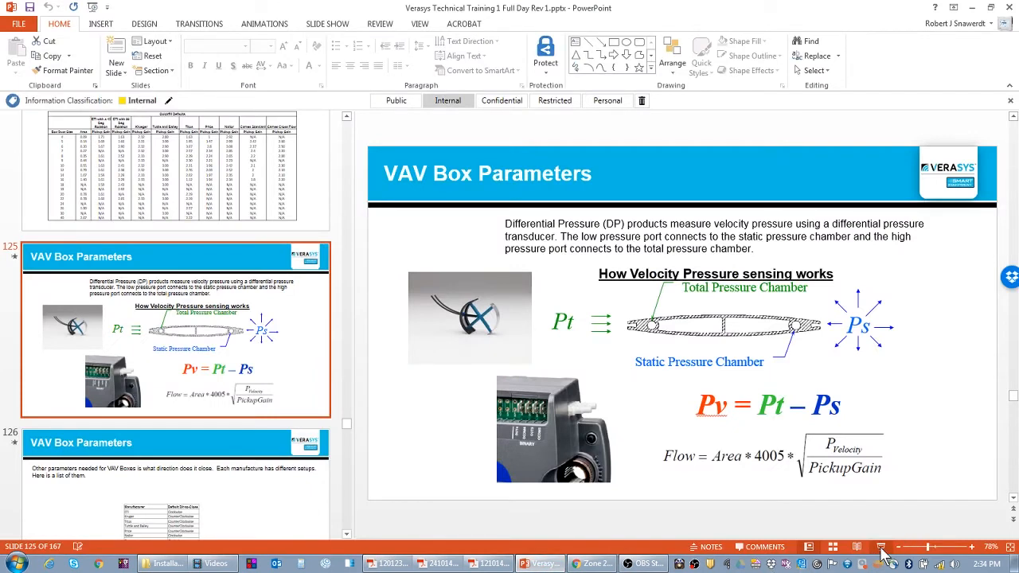
pyautogui.click(881, 548)
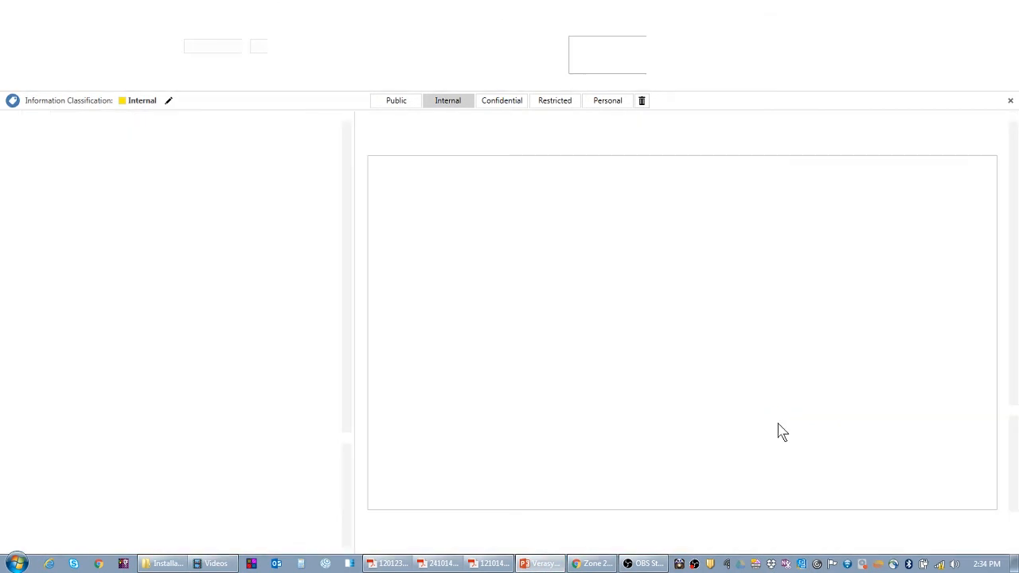
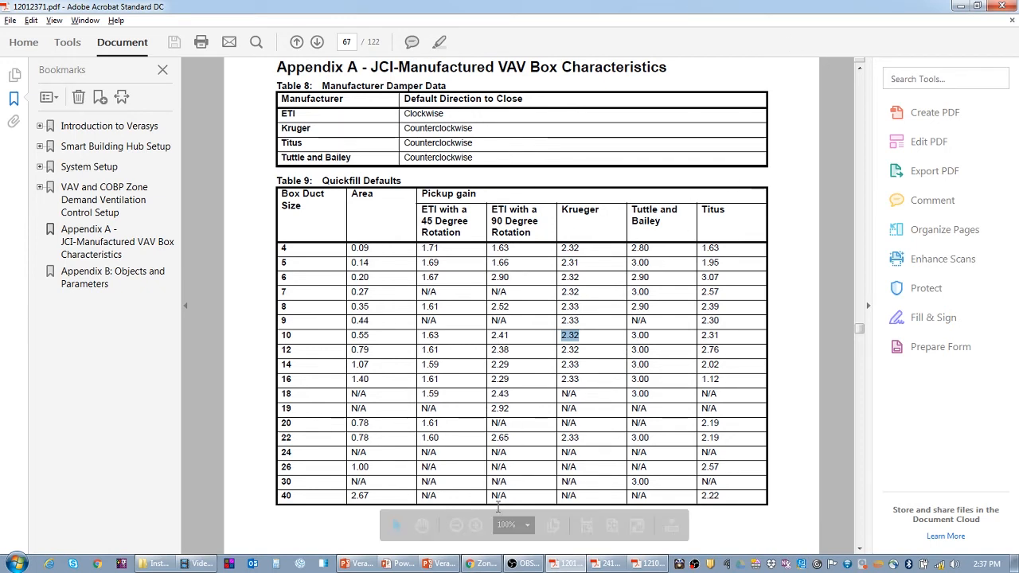
# Step: Bring the Verasys Zone 2 Commissioning page, showing 0.550 sq ft supply area, back in front of Acrobat
pyautogui.click(486, 564)
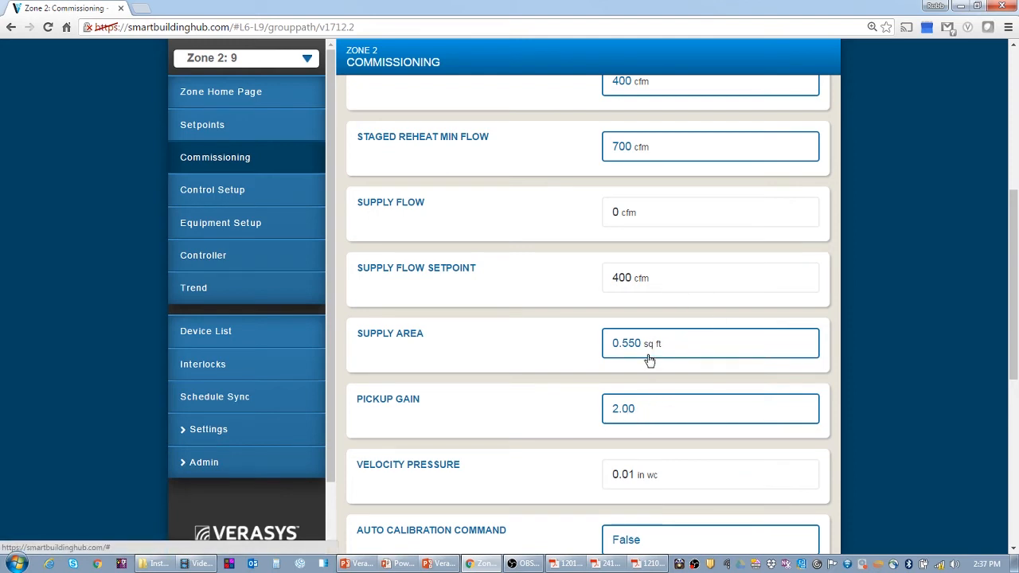
pyautogui.scroll(-4, 650, 360)
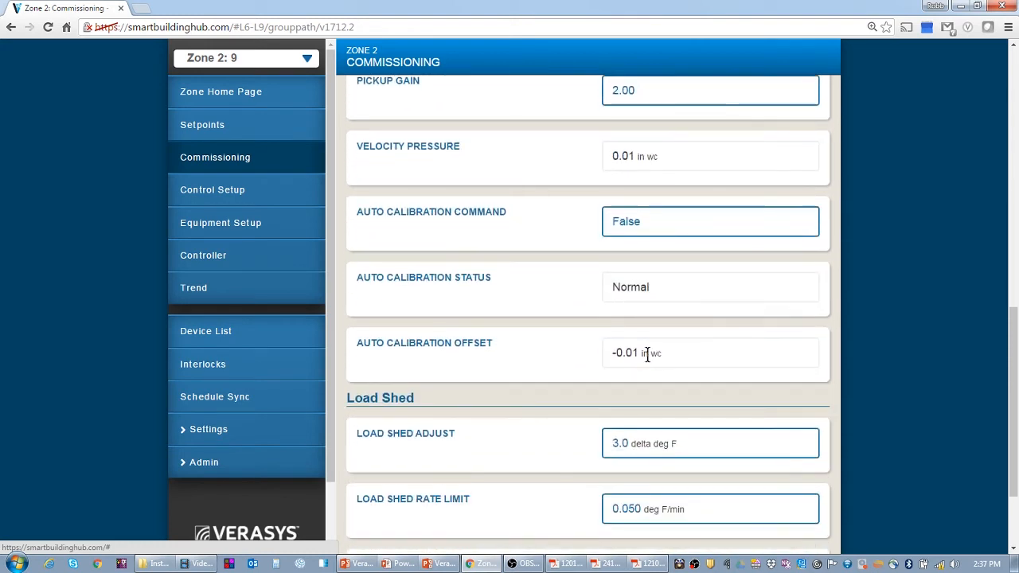
pyautogui.scroll(1, 580, 295)
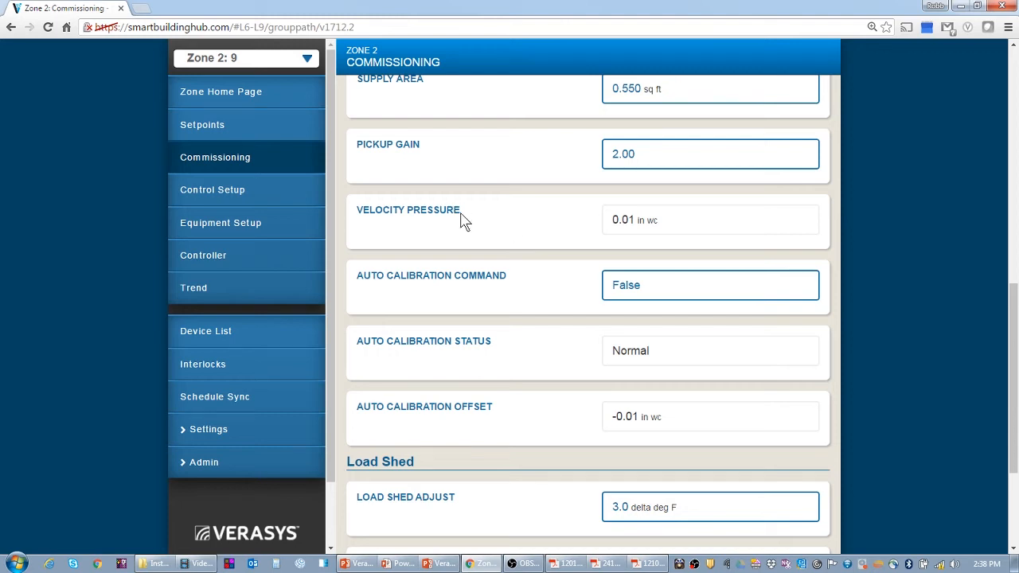
pyautogui.moveTo(674, 230); pyautogui.dragTo(596, 222)
pyautogui.click(555, 232)
pyautogui.scroll(3, 639, 236)
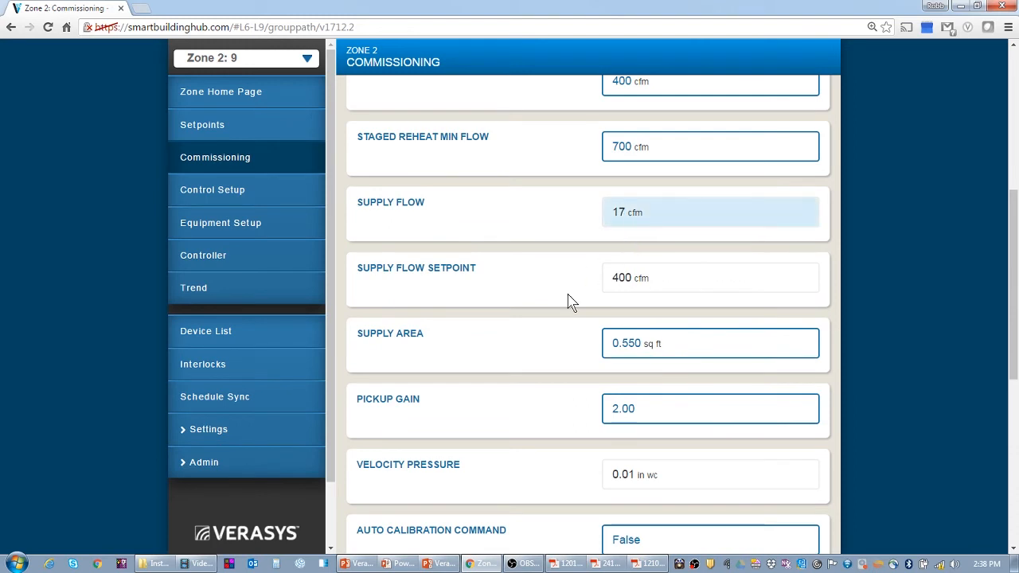
# Step: Open Zone 2's Equipment Setup page, showing Counterclockwise damper polarity and 60-second stroke time
pyautogui.scroll(-3, 566, 297)
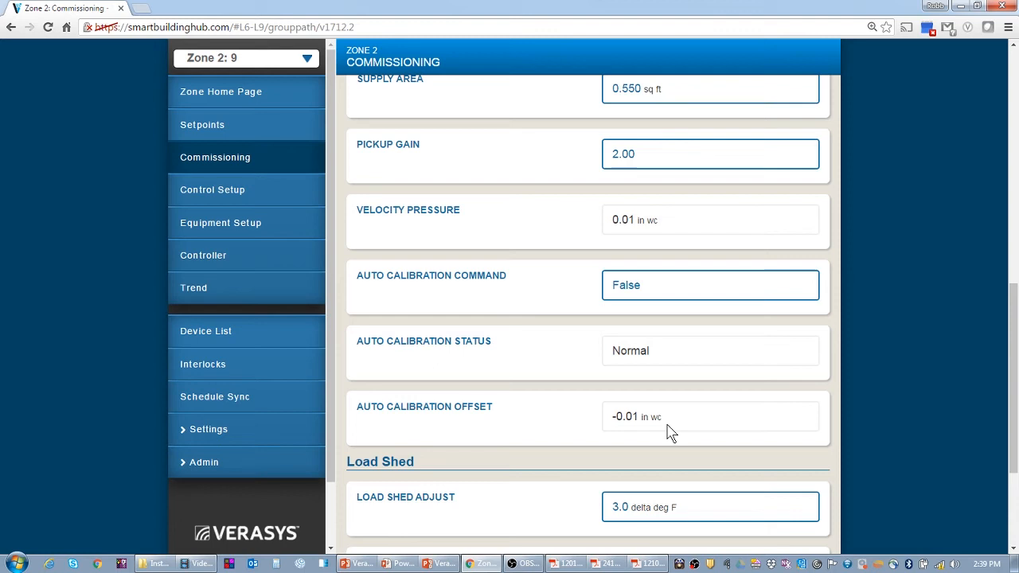
pyautogui.click(247, 238)
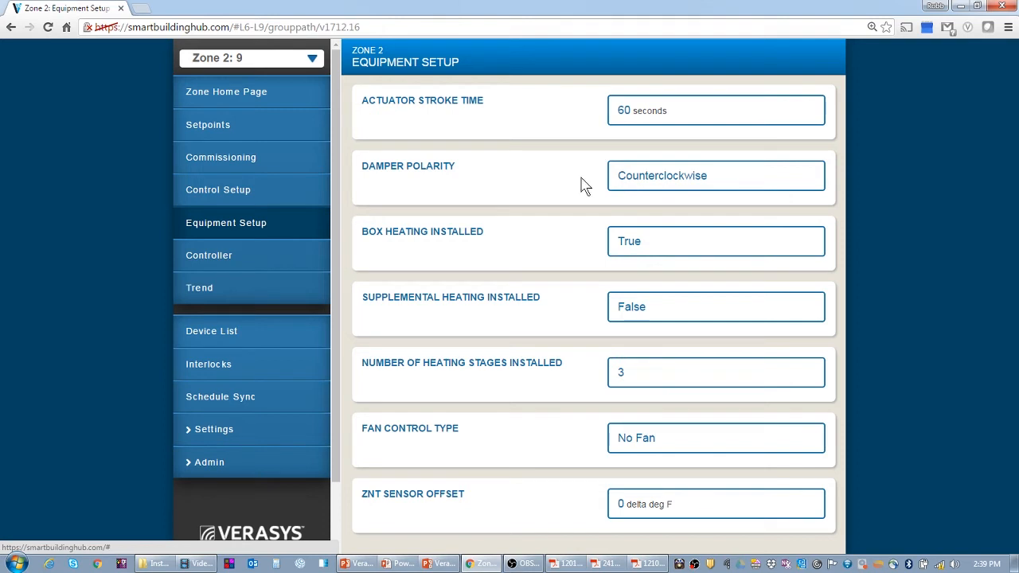
# Step: Change Zone 2's Damper Polarity to Clockwise, save it, and go back to Commissioning
pyautogui.click(643, 184)
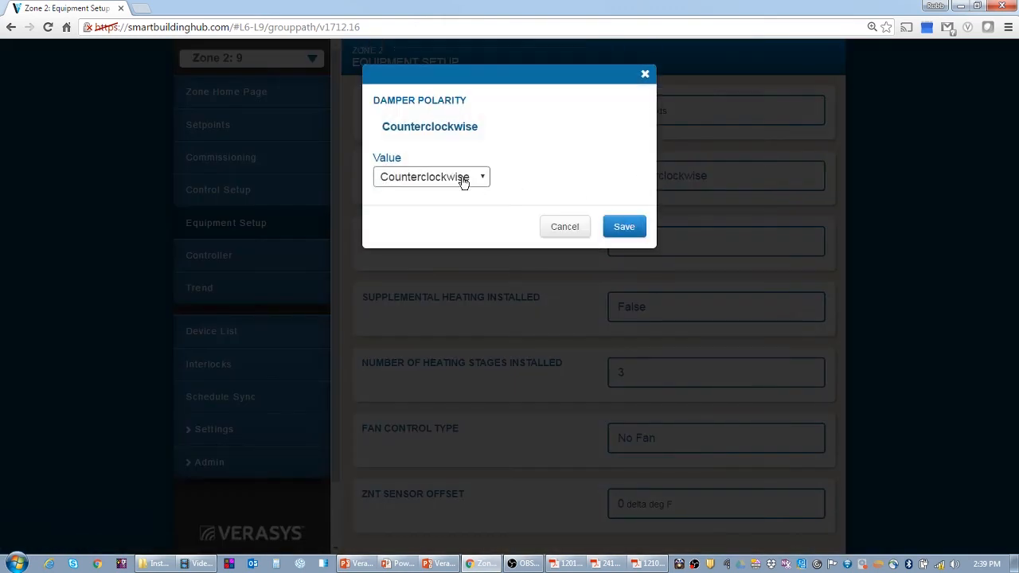
pyautogui.click(465, 176)
pyautogui.click(420, 209)
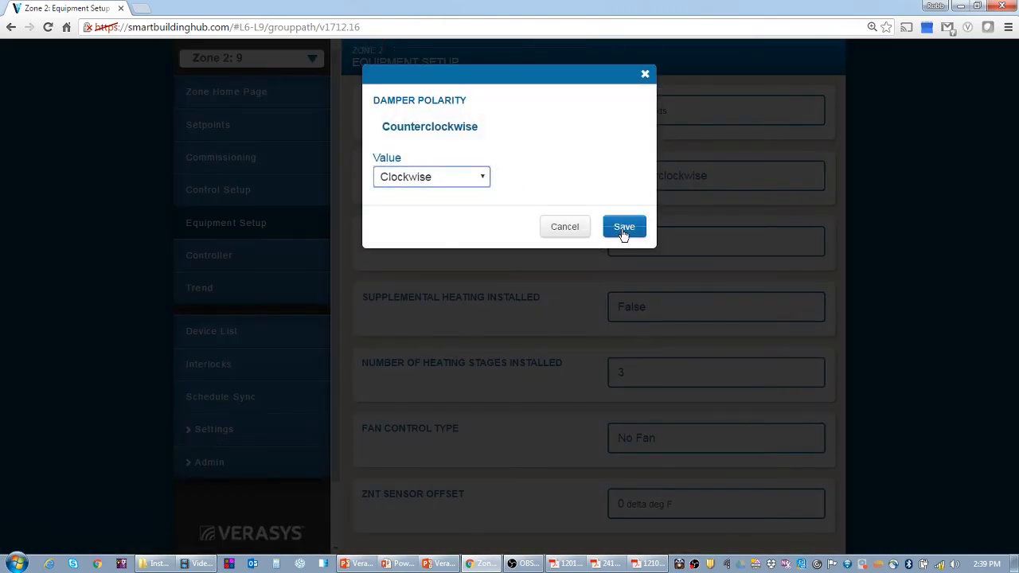
pyautogui.click(625, 230)
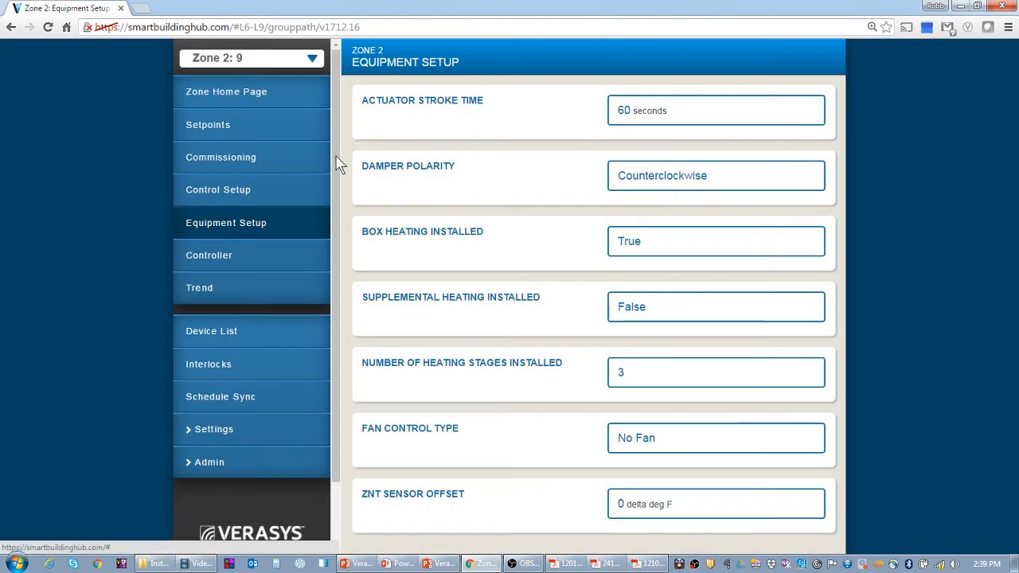
pyautogui.click(289, 163)
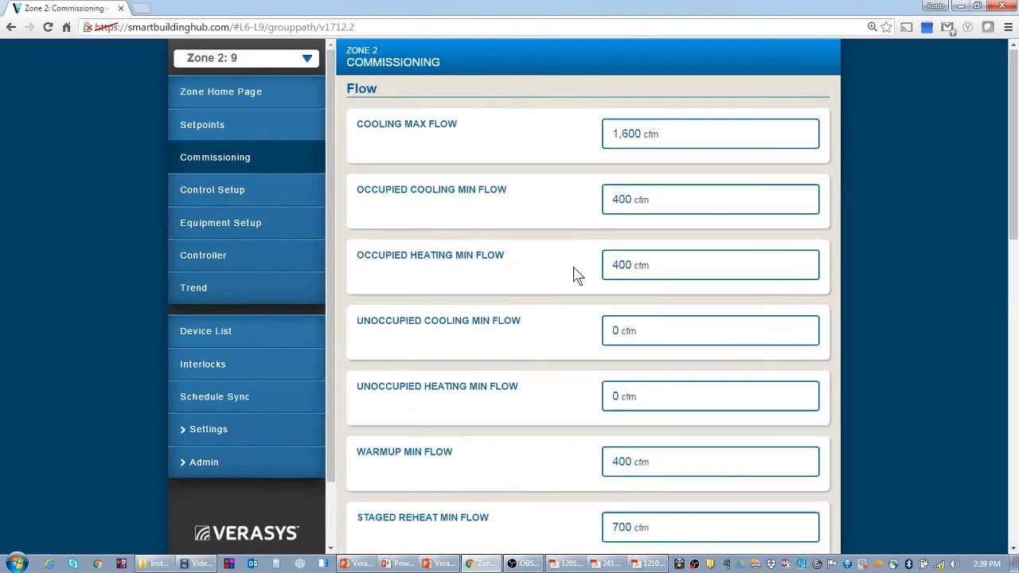
pyautogui.scroll(-6, 577, 275)
pyautogui.scroll(-4, 570, 277)
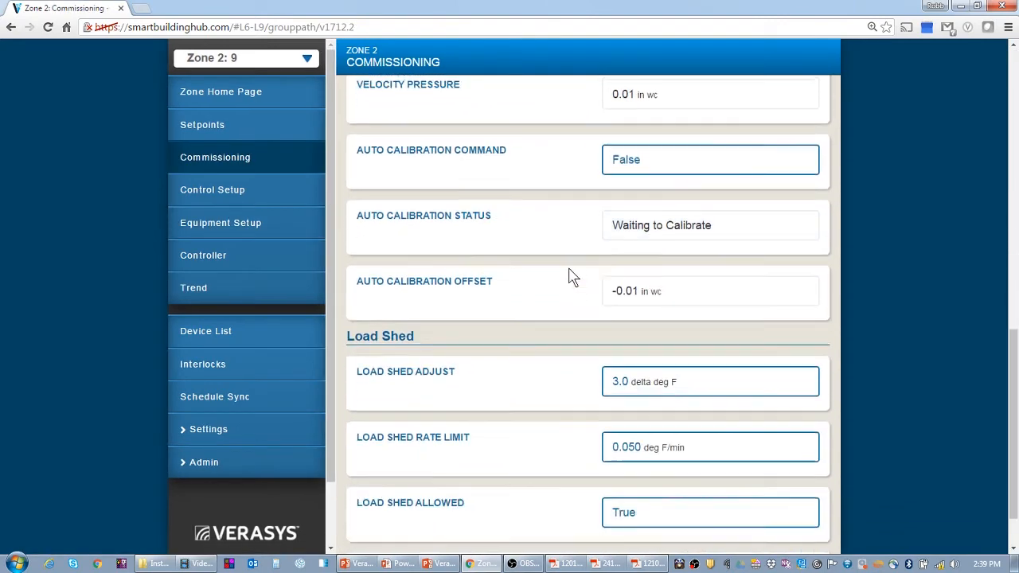
pyautogui.scroll(2, 568, 275)
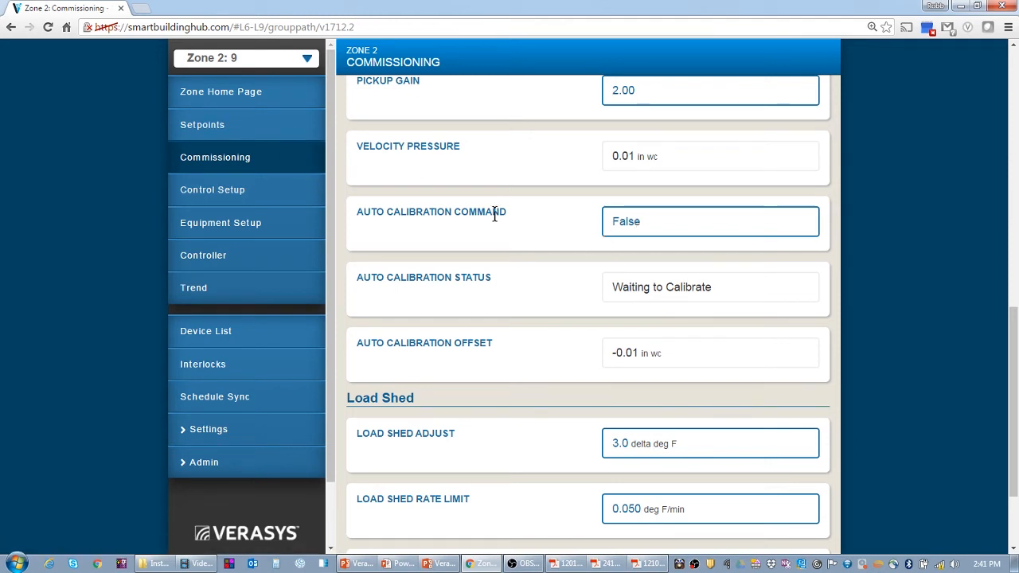
pyautogui.scroll(9, 500, 228)
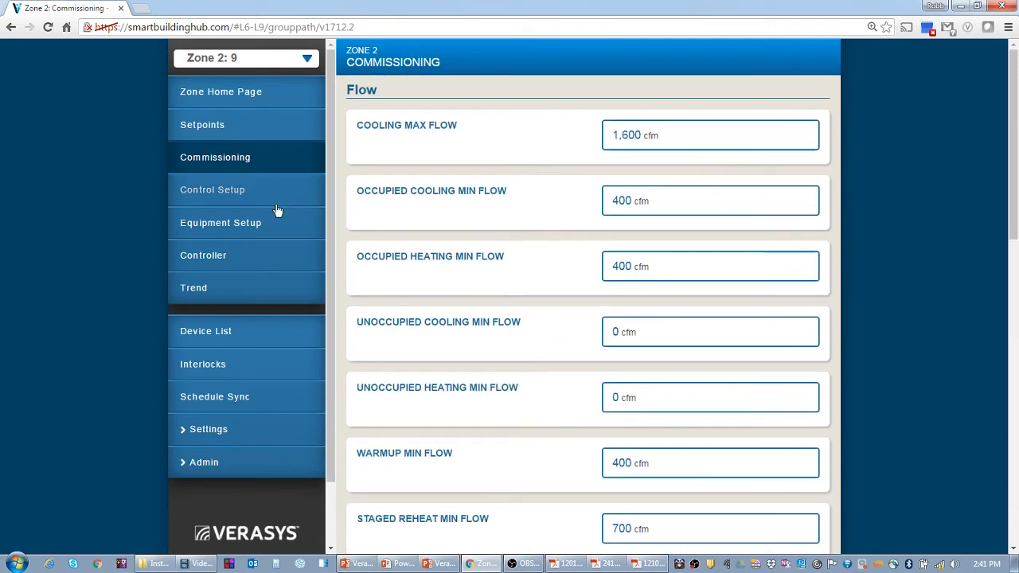
# Step: Open Zone 2 Control Setup and consult Appendix B in the Acrobat manual
pyautogui.click(253, 194)
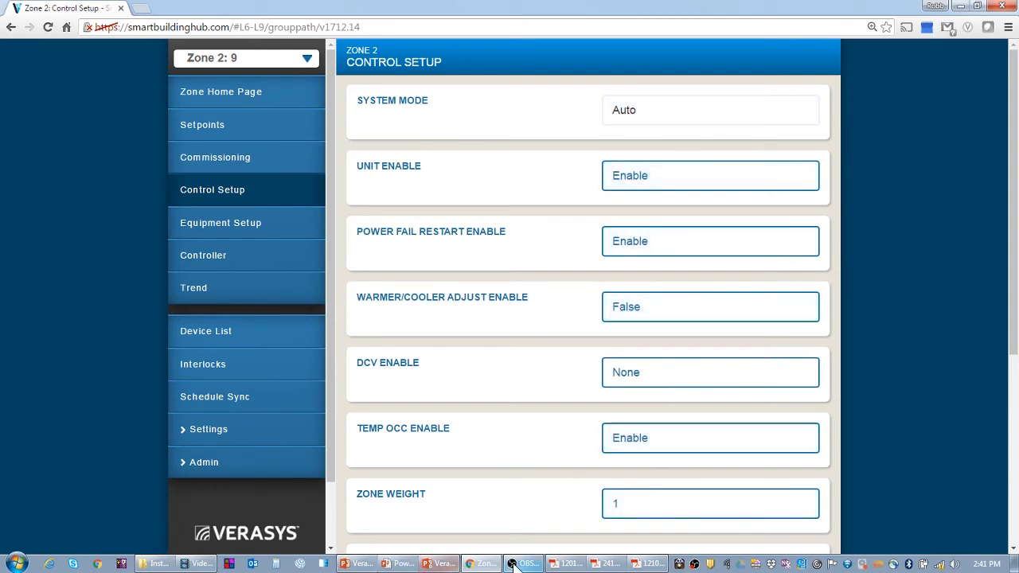
pyautogui.click(568, 564)
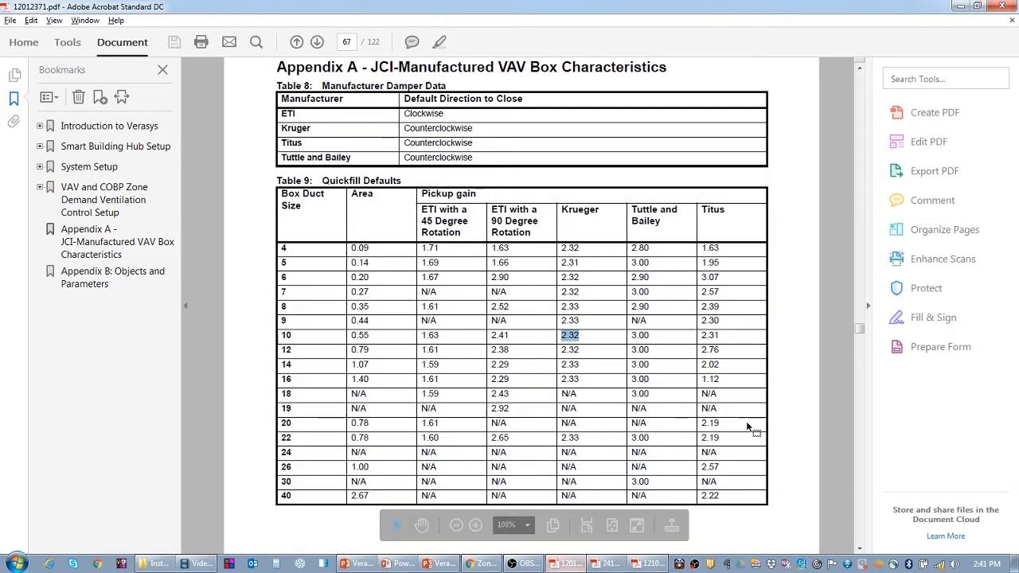
pyautogui.scroll(-3, 814, 430)
pyautogui.scroll(-8, 815, 430)
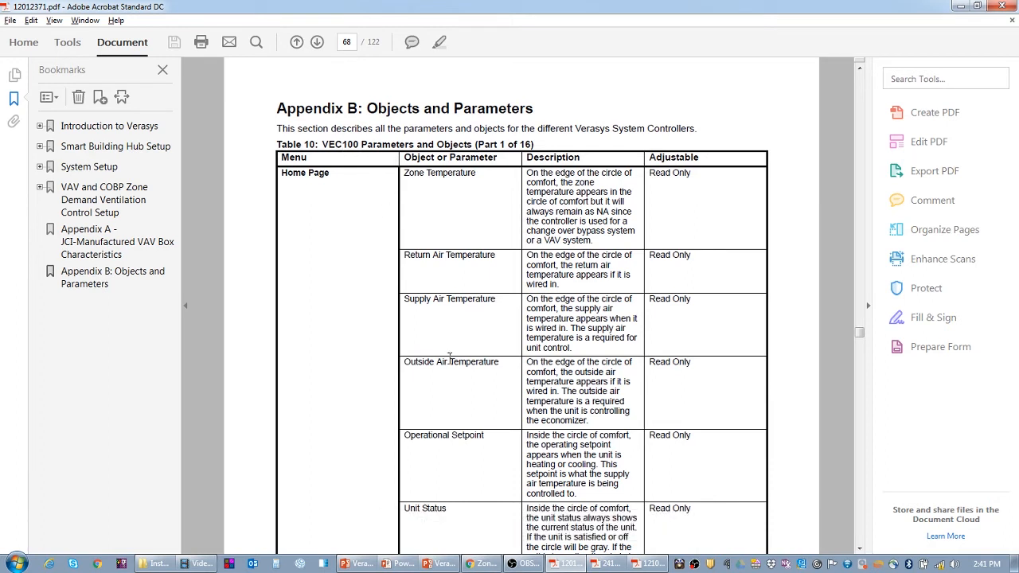
# Step: Minimize Acrobat and point out the DCV ENABLE field on Control Setup
pyautogui.click(960, 5)
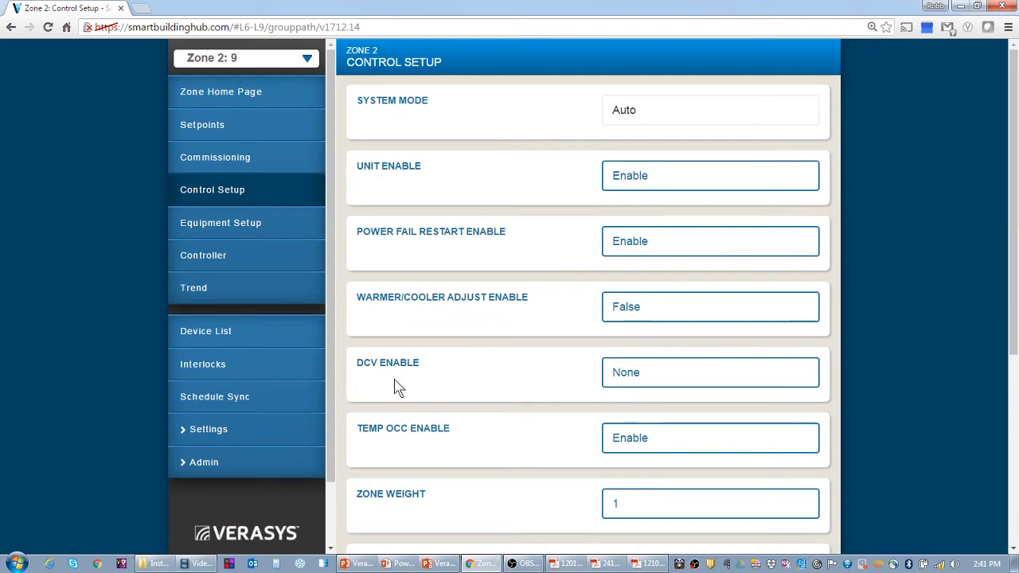
pyautogui.moveTo(359, 367); pyautogui.dragTo(420, 364)
pyautogui.click(457, 392)
# Step: Return to Zone 2 Control Setup and set DCV Enable to CO2, saving it
pyautogui.click(237, 106)
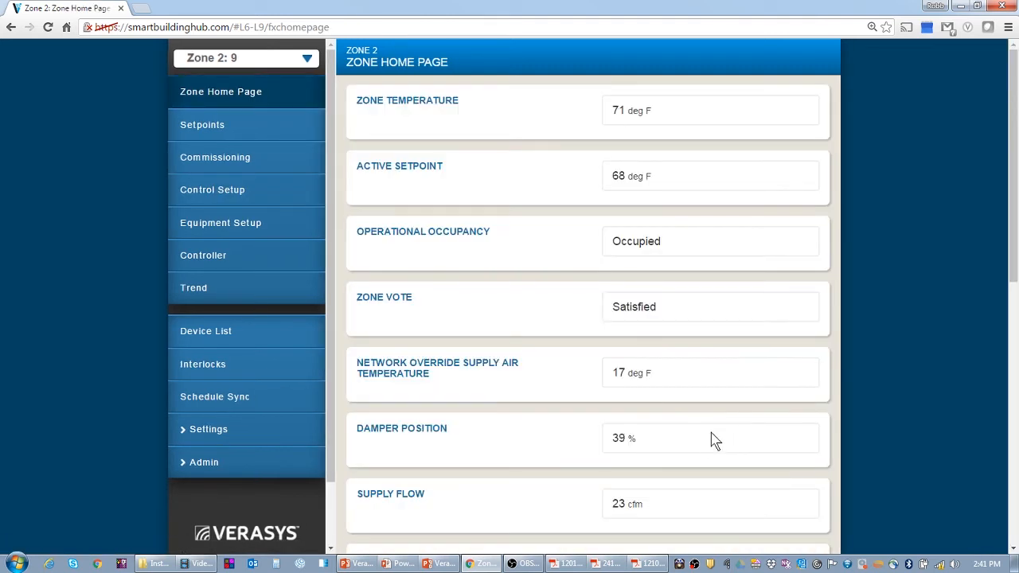
pyautogui.scroll(-2, 709, 442)
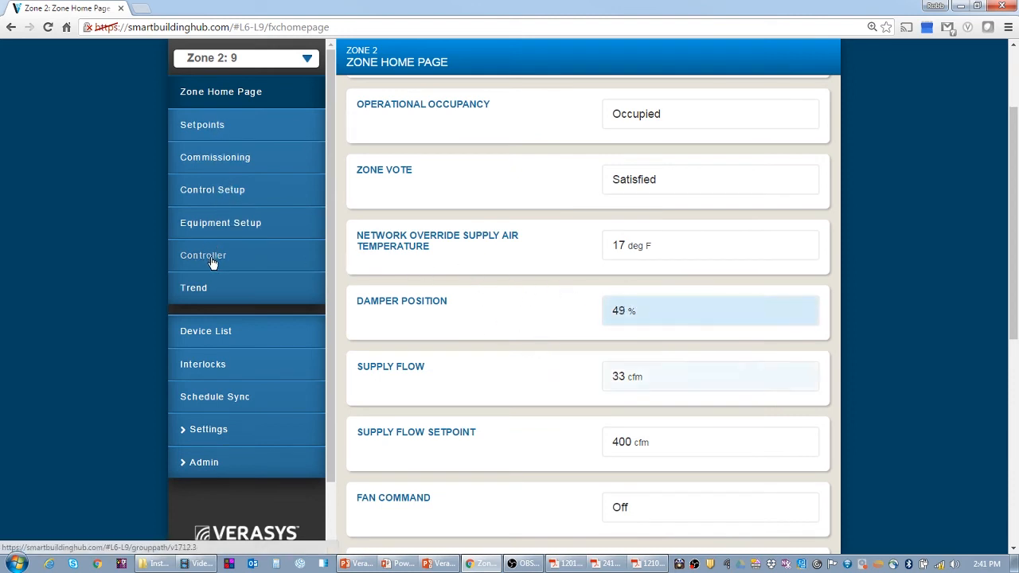
pyautogui.click(211, 231)
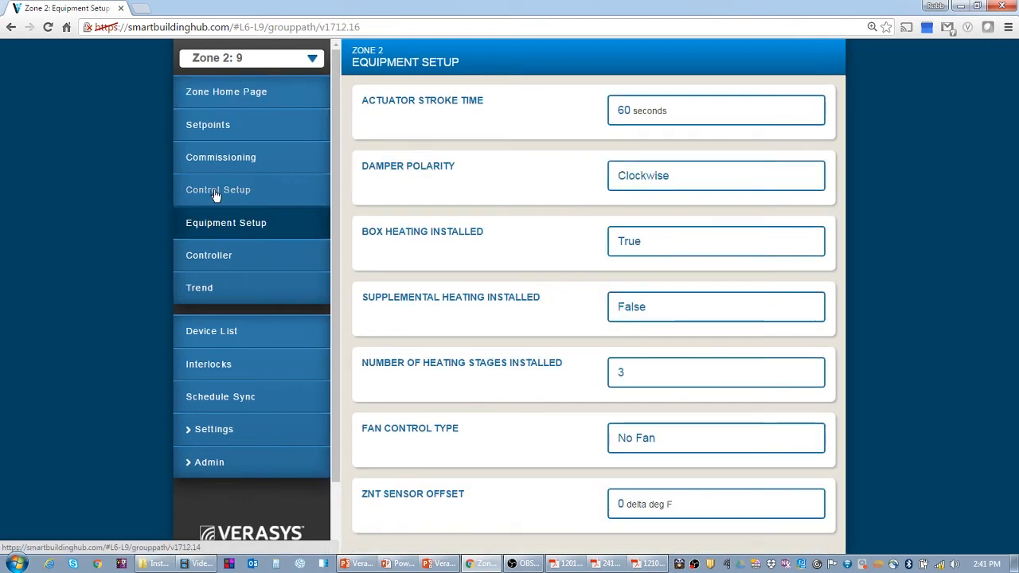
pyautogui.click(212, 195)
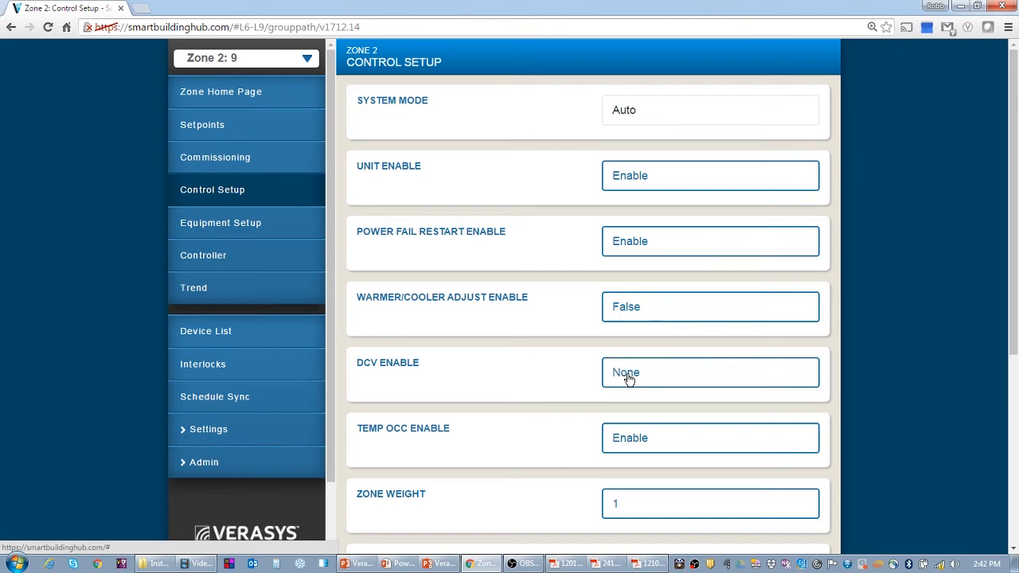
pyautogui.click(629, 379)
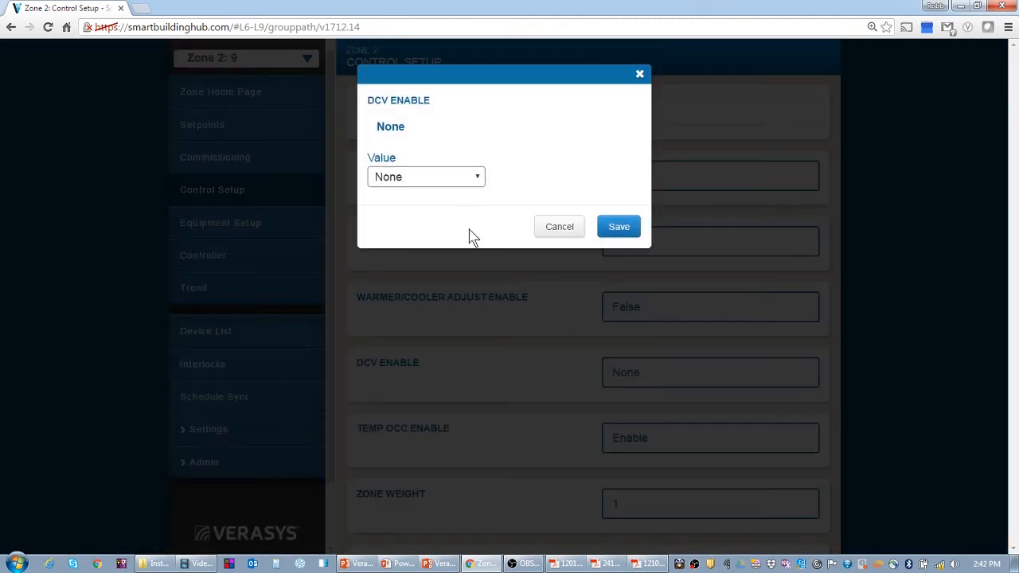
pyautogui.click(433, 178)
pyautogui.click(398, 210)
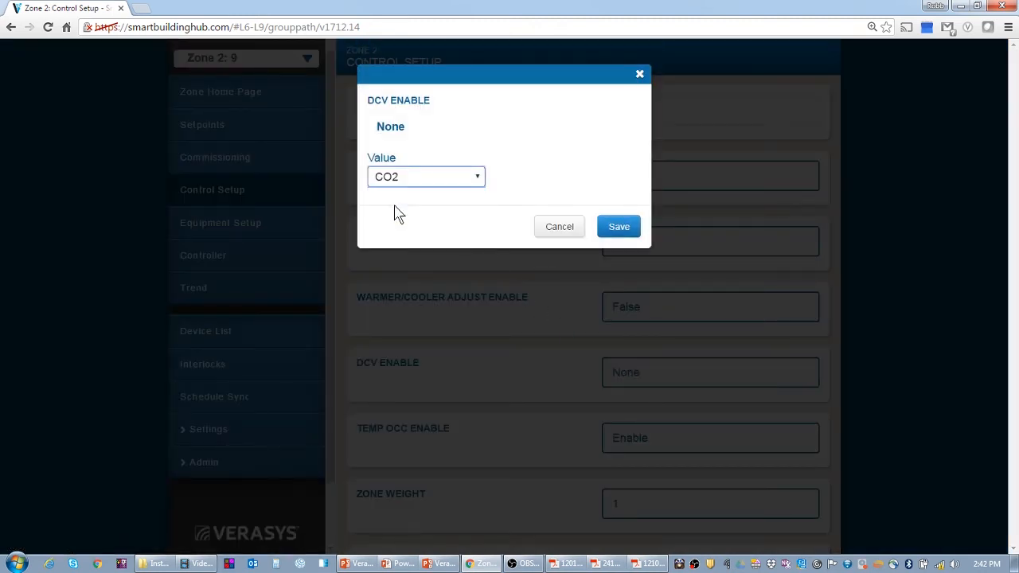
pyautogui.click(629, 234)
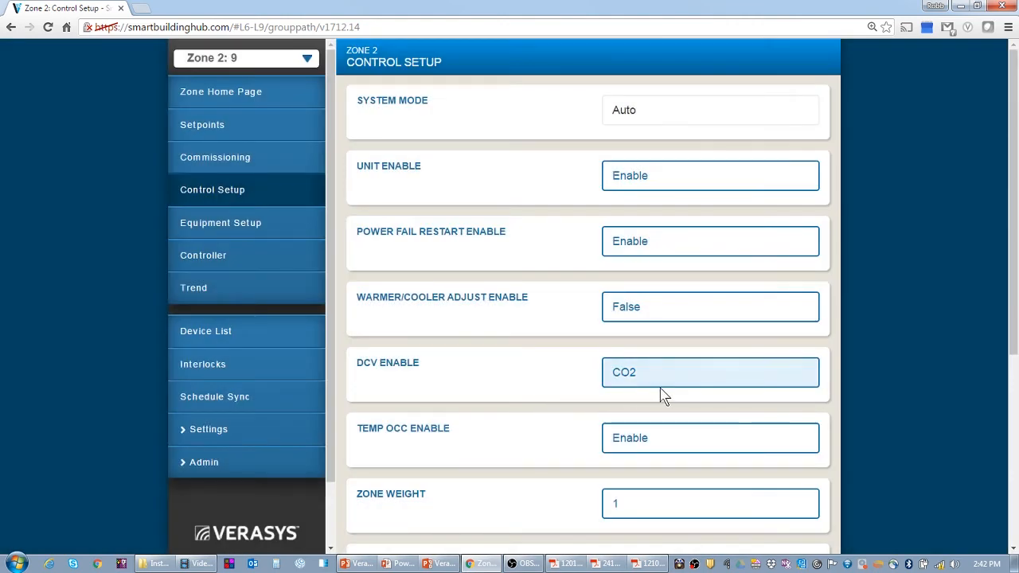
# Step: On Zone 2 Commissioning, point out the DCV Max Flow and DCV Occupied Cooling Min Flow settings
pyautogui.click(243, 166)
pyautogui.scroll(-2, 527, 329)
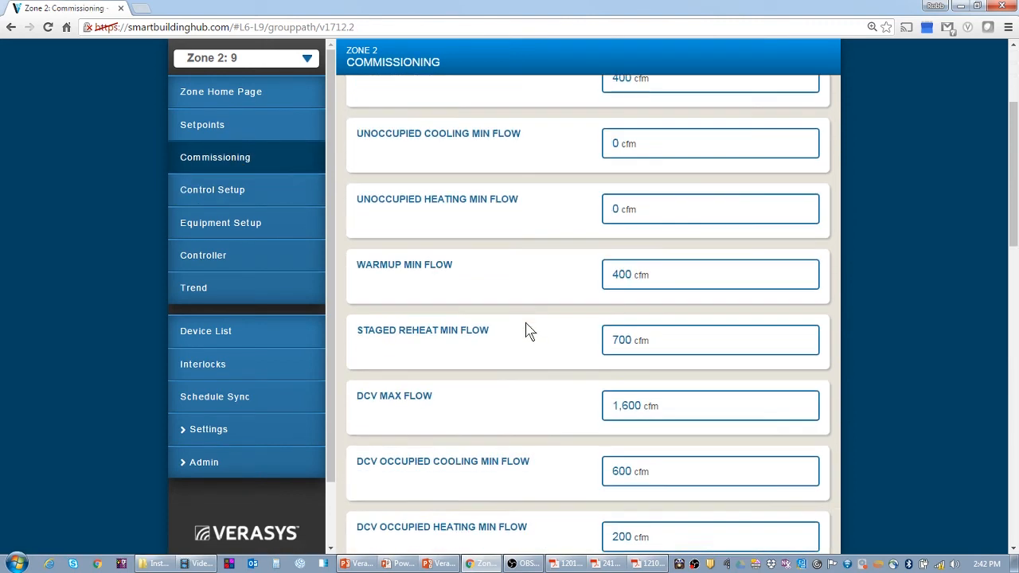
pyautogui.scroll(-1, 527, 330)
pyautogui.moveTo(356, 265); pyautogui.dragTo(457, 275)
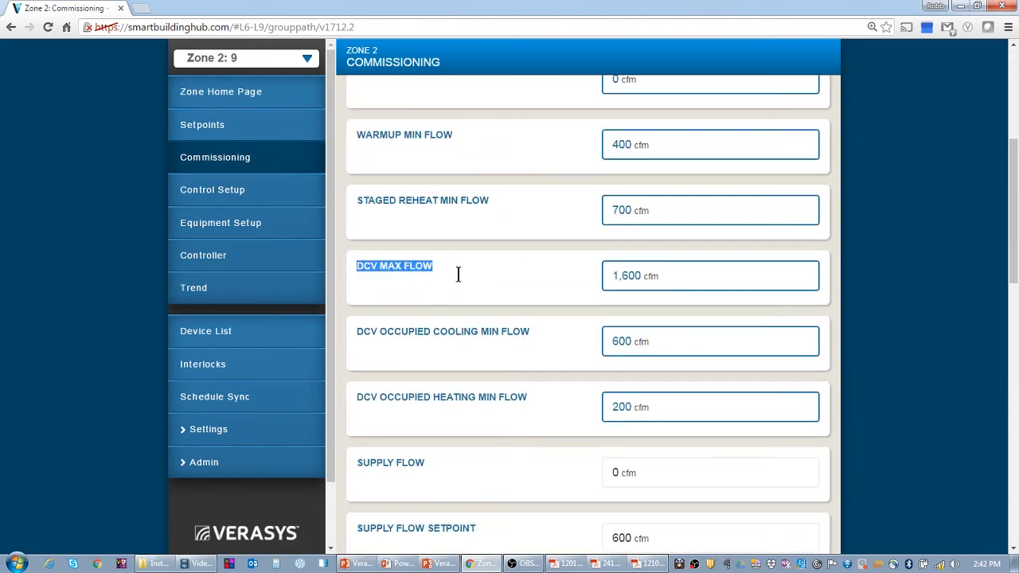
pyautogui.moveTo(356, 333); pyautogui.dragTo(528, 335)
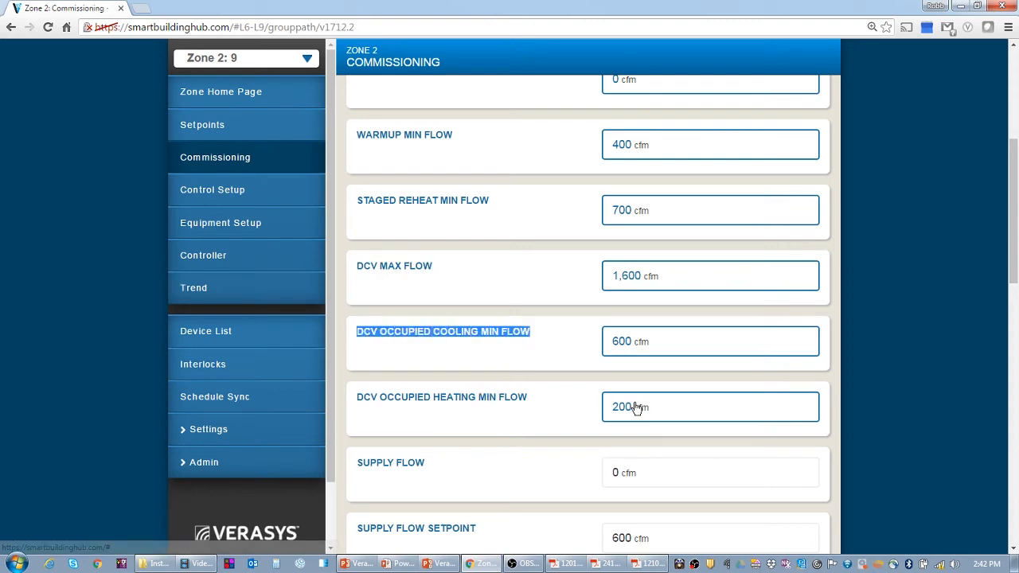
pyautogui.scroll(1, 638, 409)
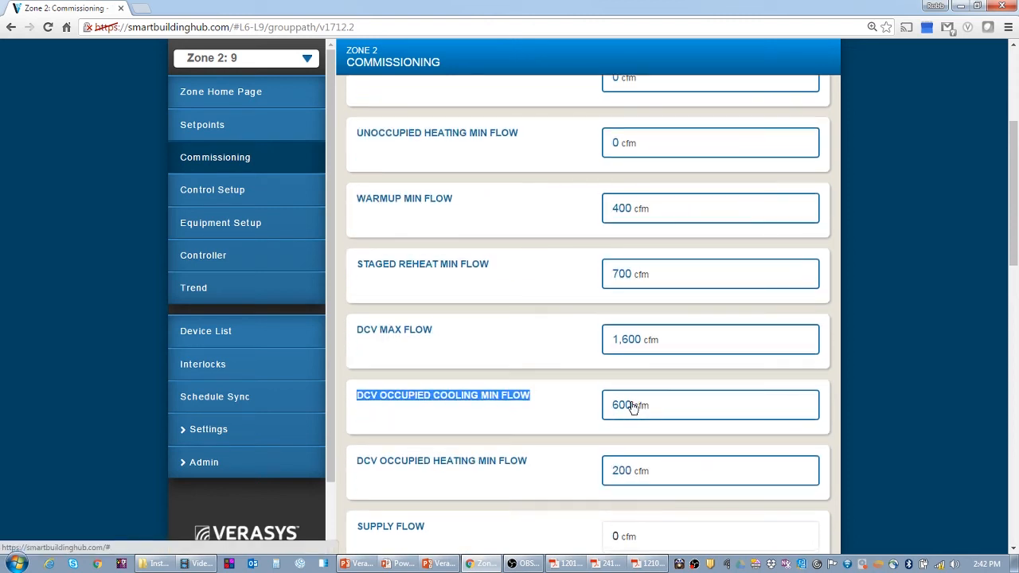
# Step: Change DCV Occupied Heating Min Flow from 200 to 600 cfm and save
pyautogui.click(637, 478)
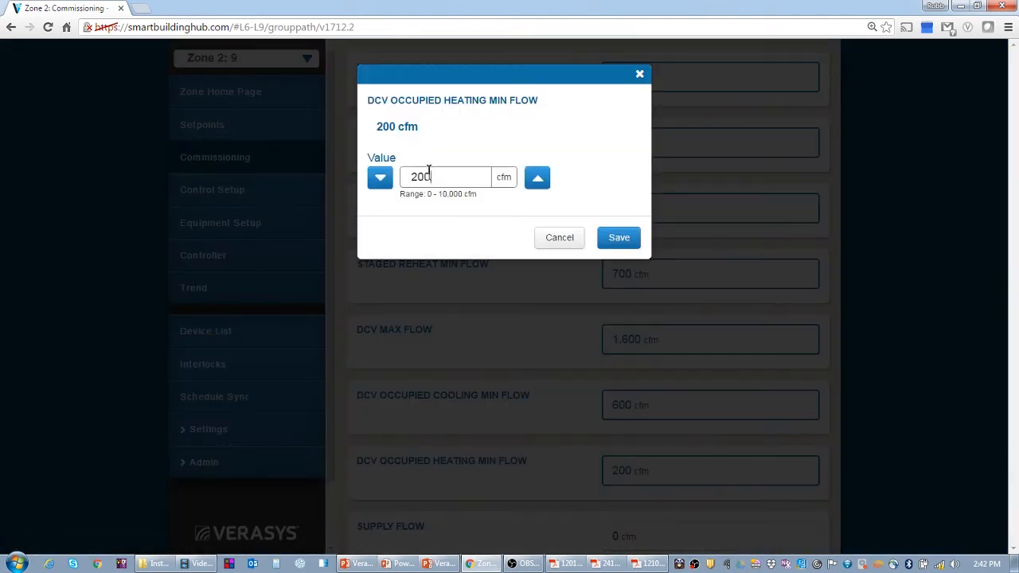
pyautogui.doubleClick(417, 170)
pyautogui.write('60')
pyautogui.click(637, 244)
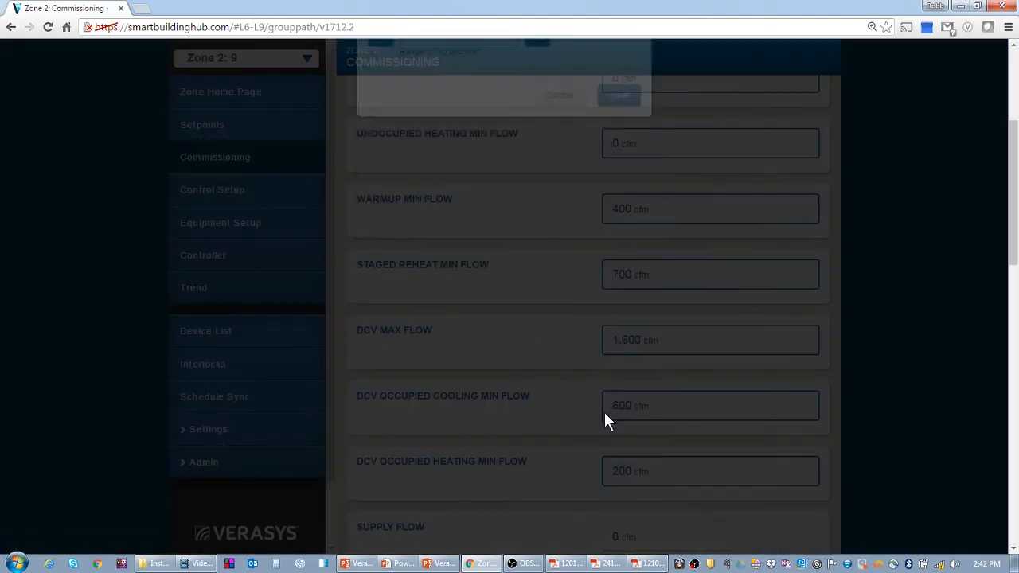
pyautogui.scroll(3, 681, 437)
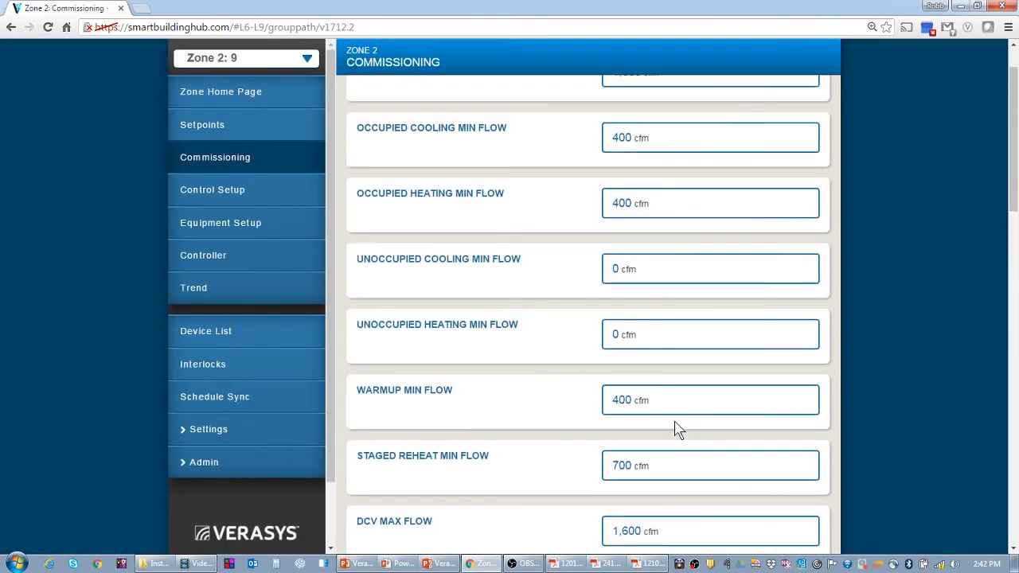
pyautogui.scroll(-5, 610, 287)
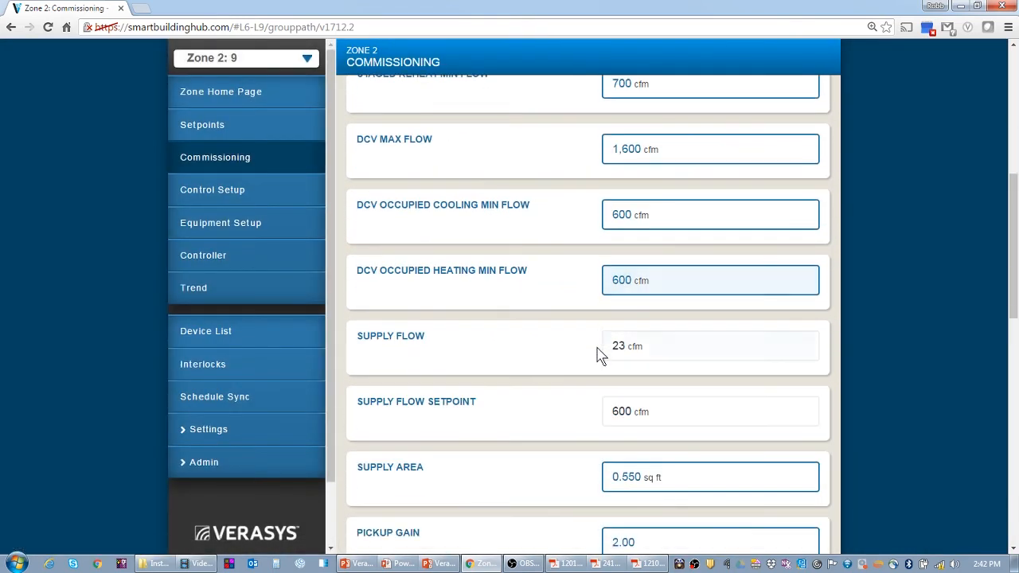
pyautogui.scroll(-4, 599, 355)
pyautogui.scroll(3, 605, 375)
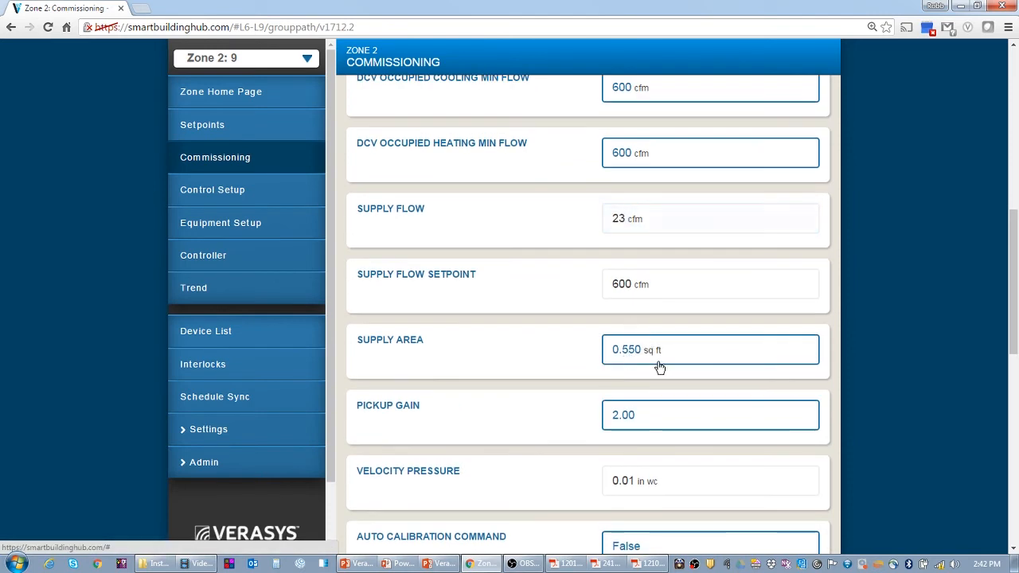
pyautogui.scroll(1, 659, 366)
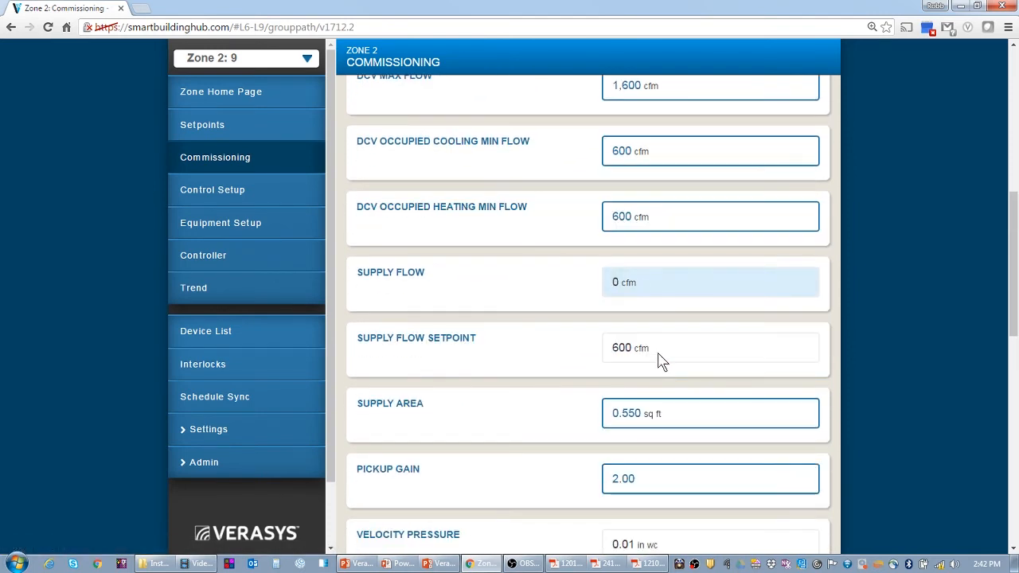
pyautogui.scroll(-3, 658, 360)
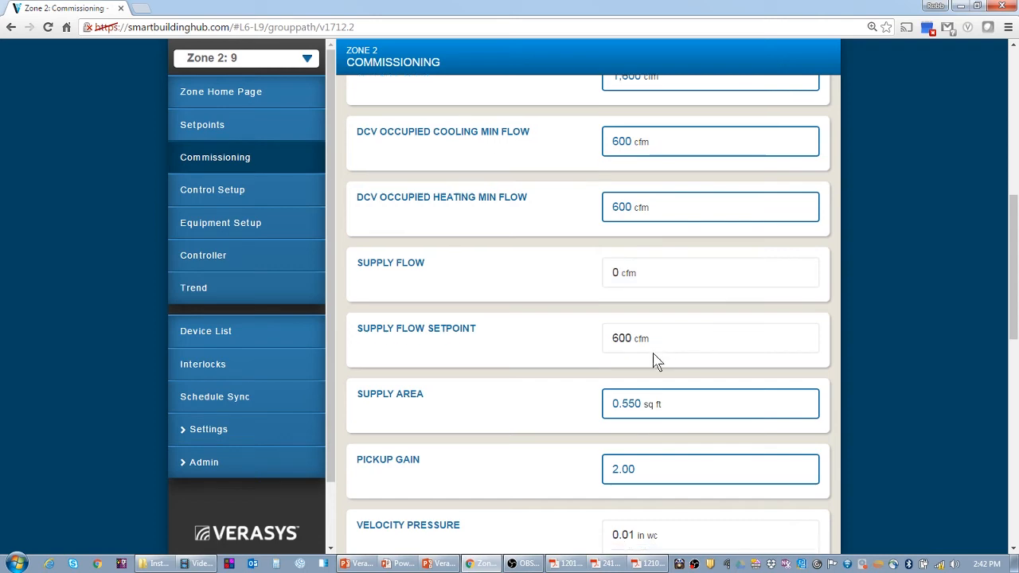
pyautogui.scroll(9, 655, 359)
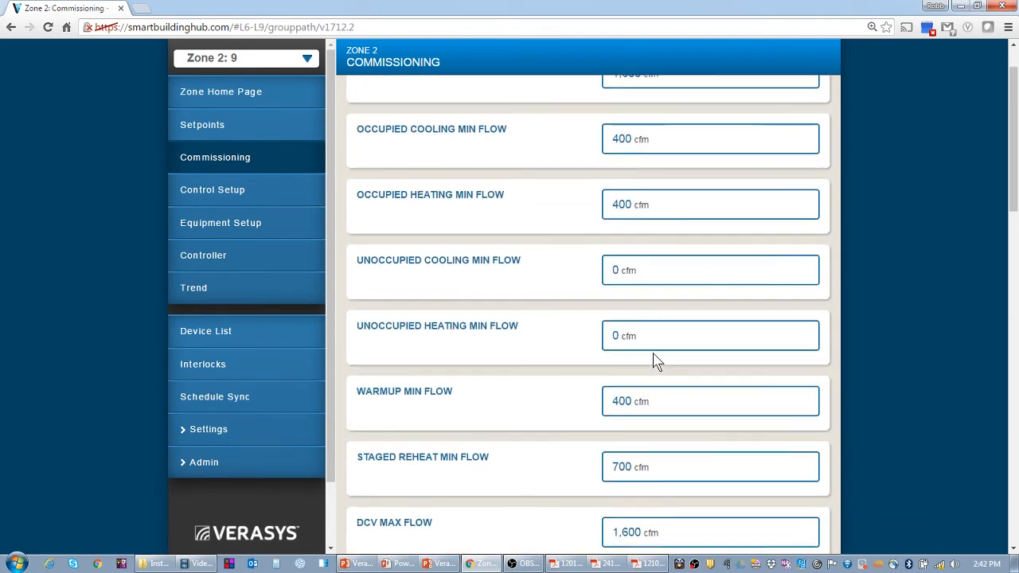
pyautogui.scroll(1, 656, 360)
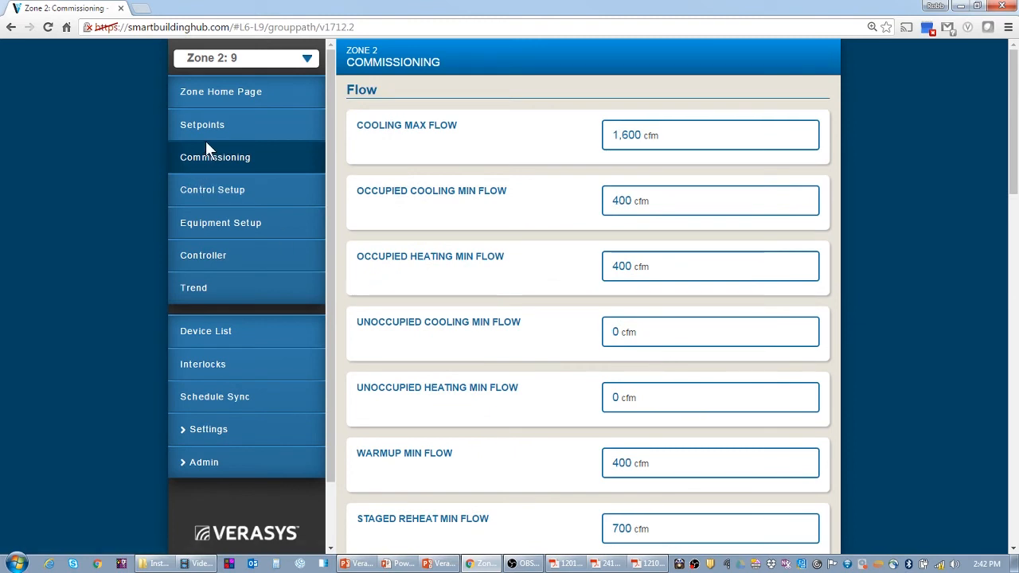
# Step: Check Control Setup, then return to Commissioning to review the 700 ppm setpoint and 400 ppm prop band
pyautogui.click(195, 190)
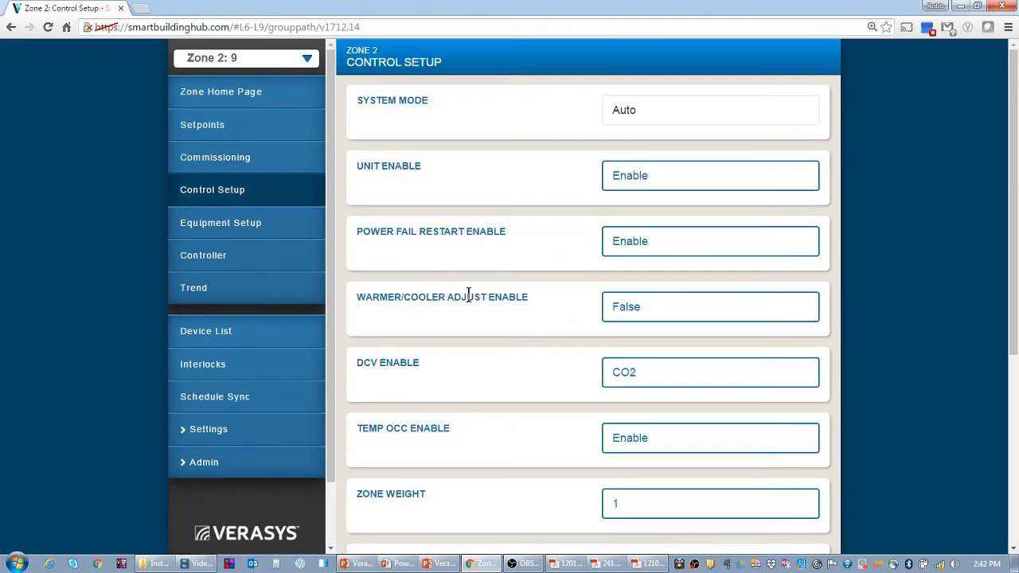
pyautogui.scroll(-4, 567, 328)
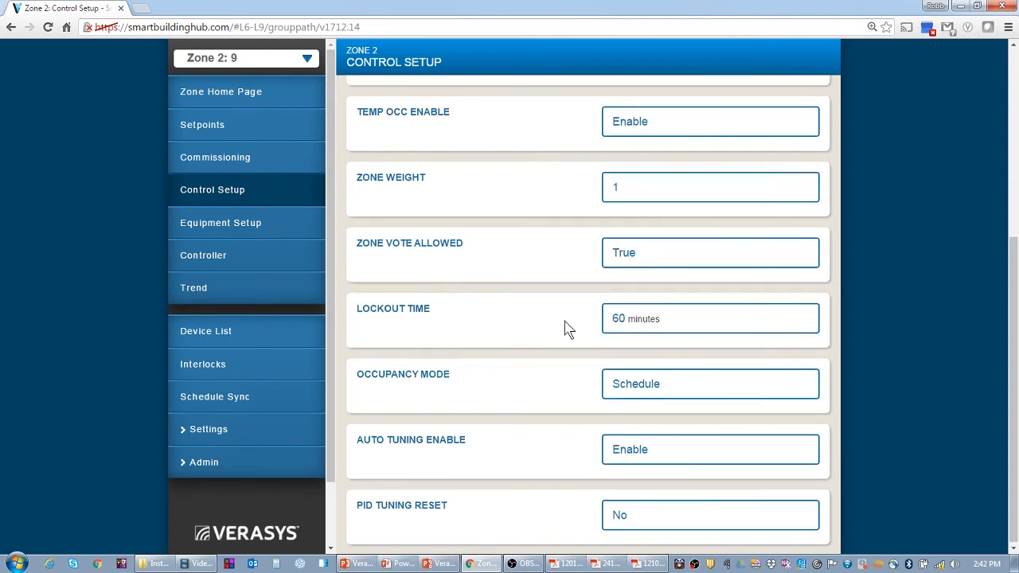
pyautogui.scroll(4, 566, 327)
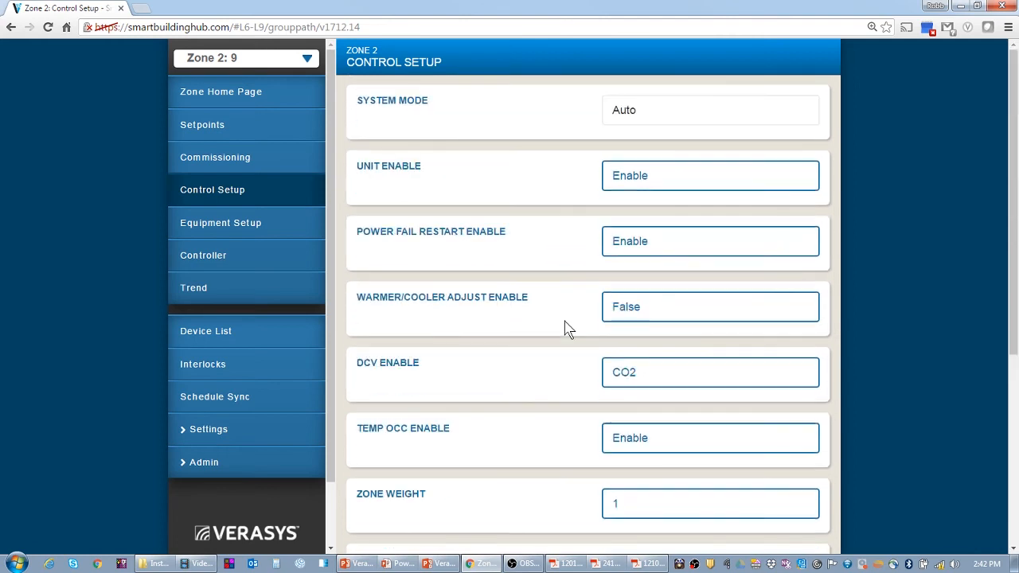
pyautogui.click(218, 167)
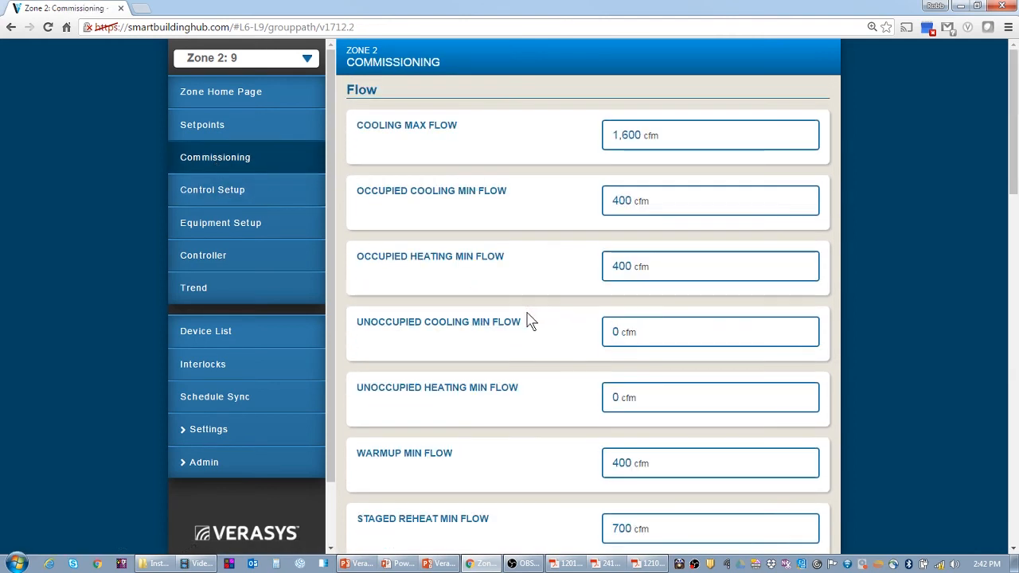
pyautogui.scroll(-5, 530, 318)
pyautogui.scroll(-5, 530, 319)
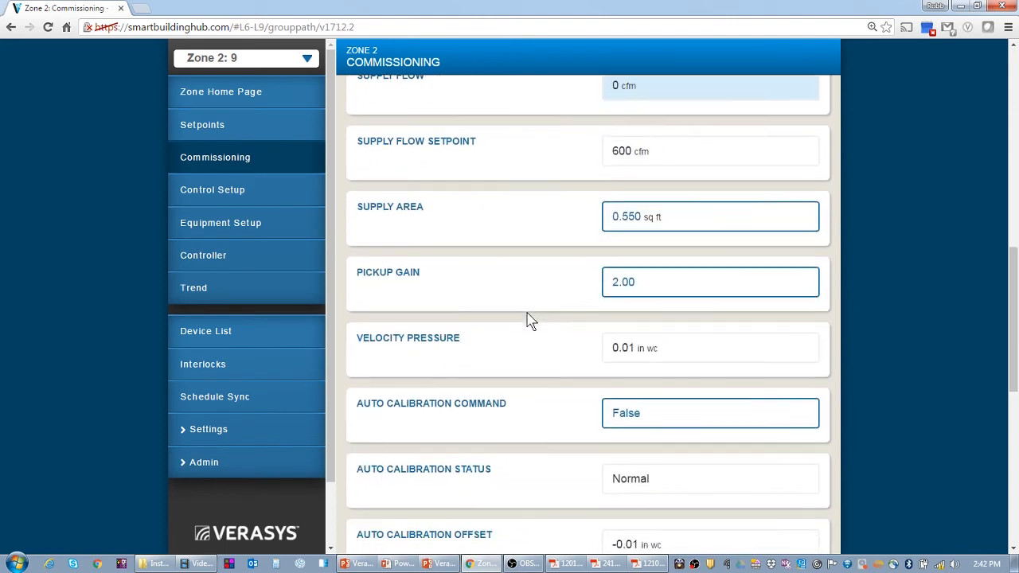
pyautogui.scroll(-5, 530, 321)
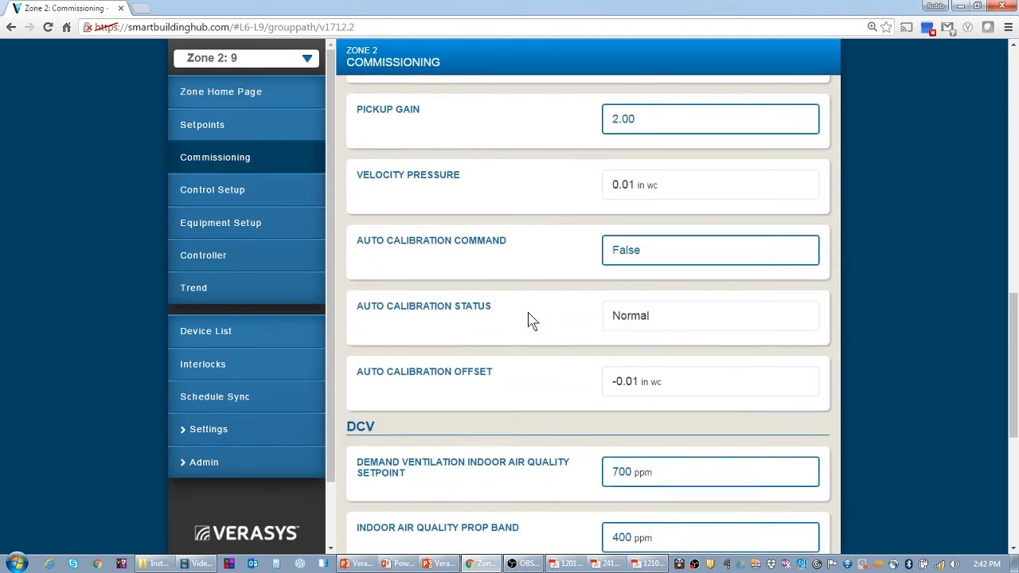
pyautogui.scroll(1, 530, 321)
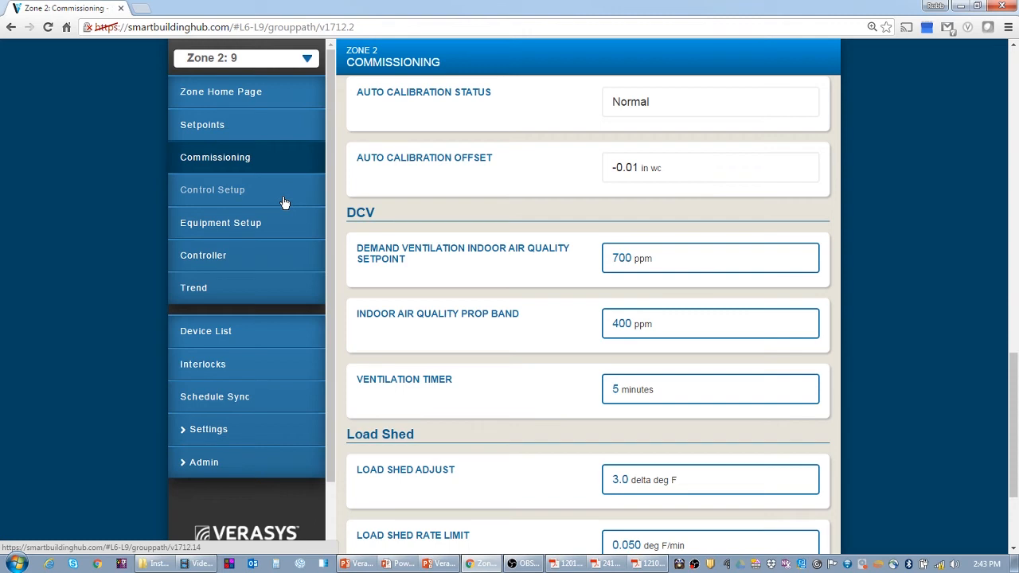
# Step: Navigate from the Device List to the VEC100's Service > Factory settings
pyautogui.click(254, 335)
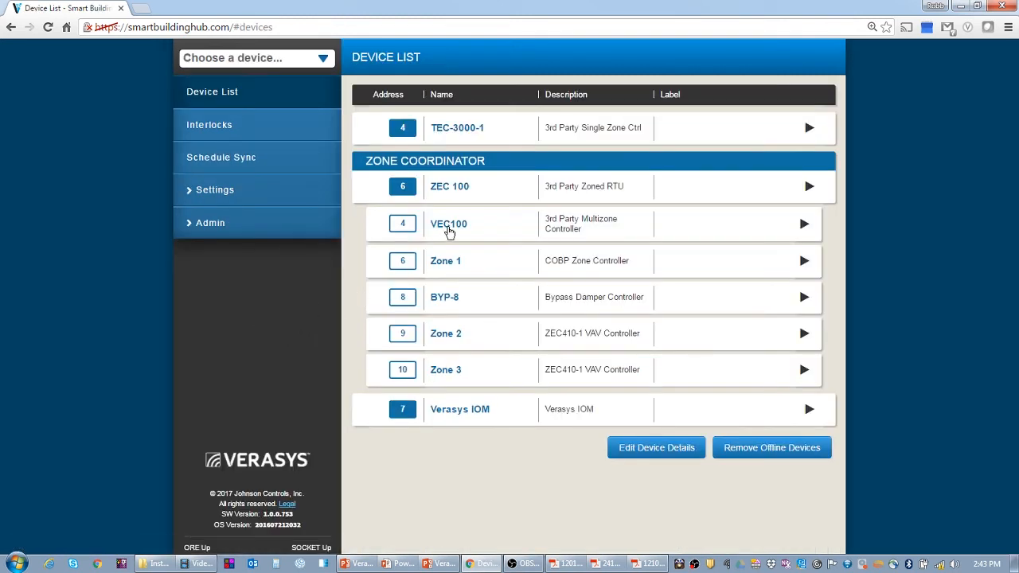
pyautogui.click(450, 228)
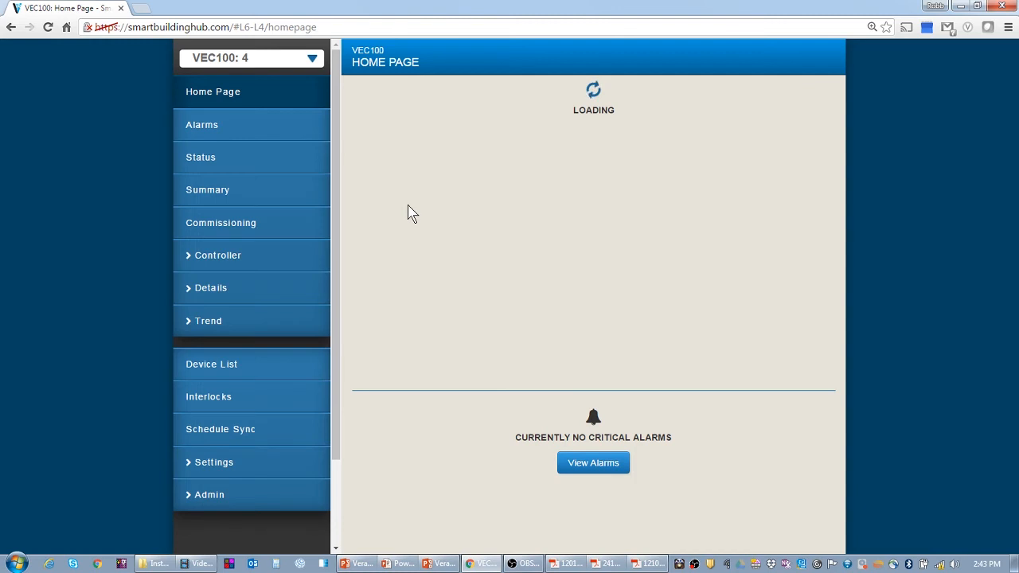
pyautogui.click(227, 288)
pyautogui.click(232, 262)
pyautogui.click(232, 258)
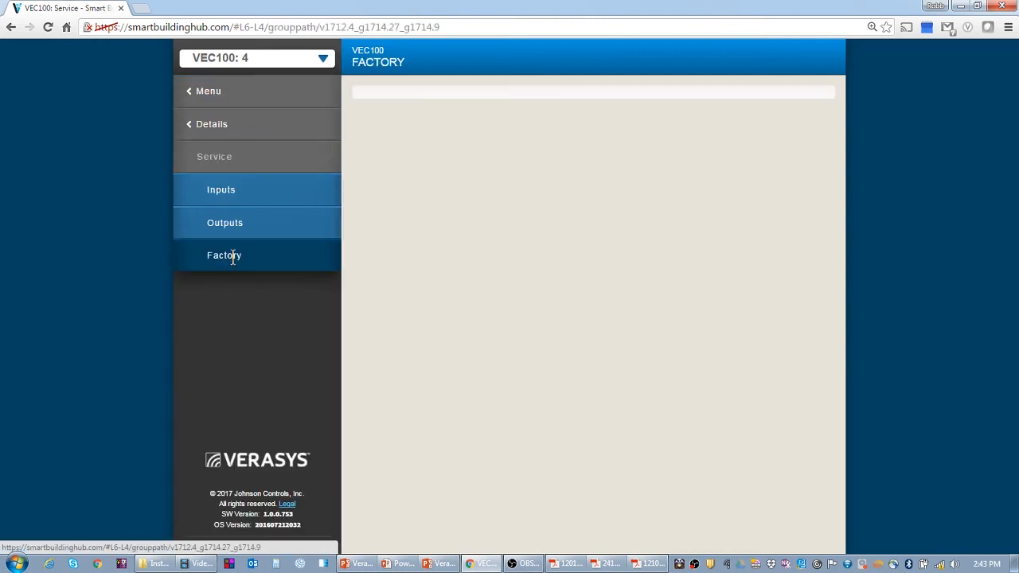
pyautogui.scroll(-4, 550, 241)
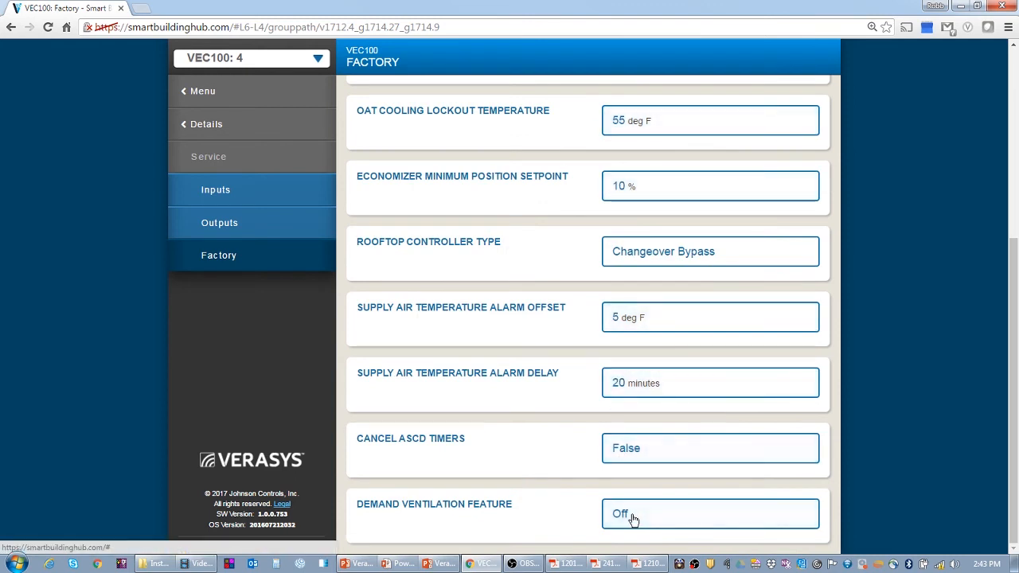
pyautogui.scroll(3, 565, 403)
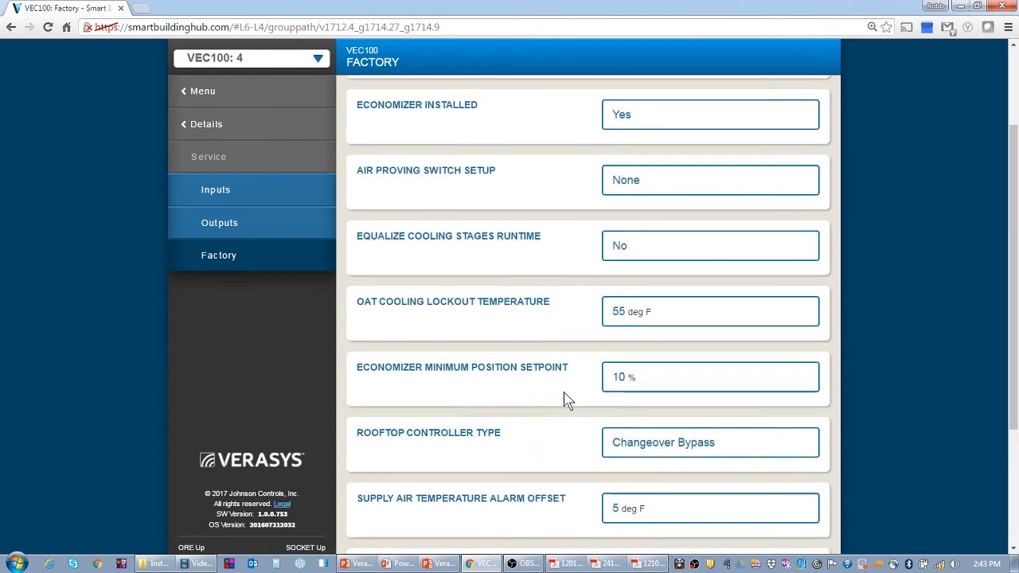
pyautogui.scroll(2, 578, 207)
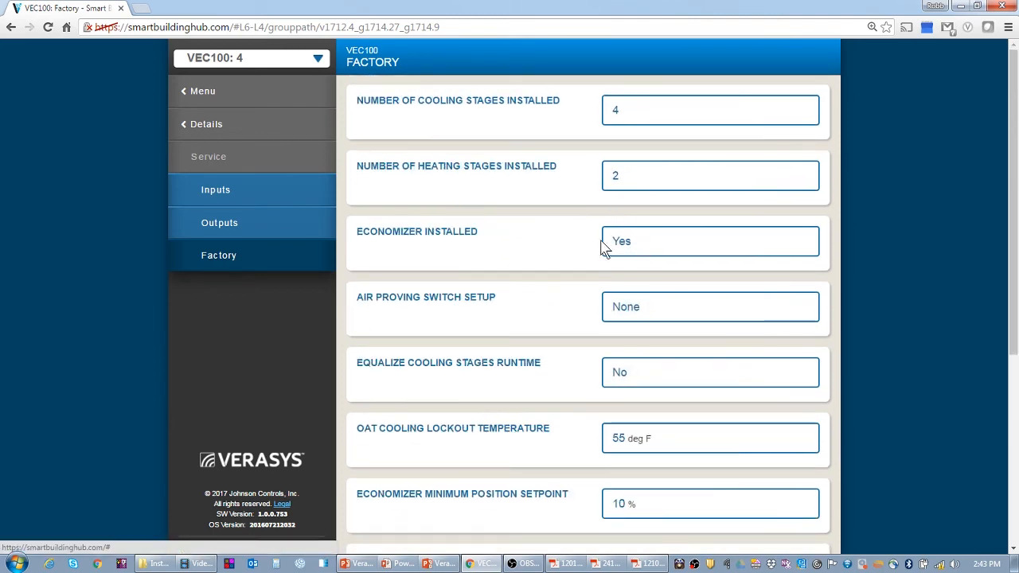
pyautogui.scroll(-5, 587, 268)
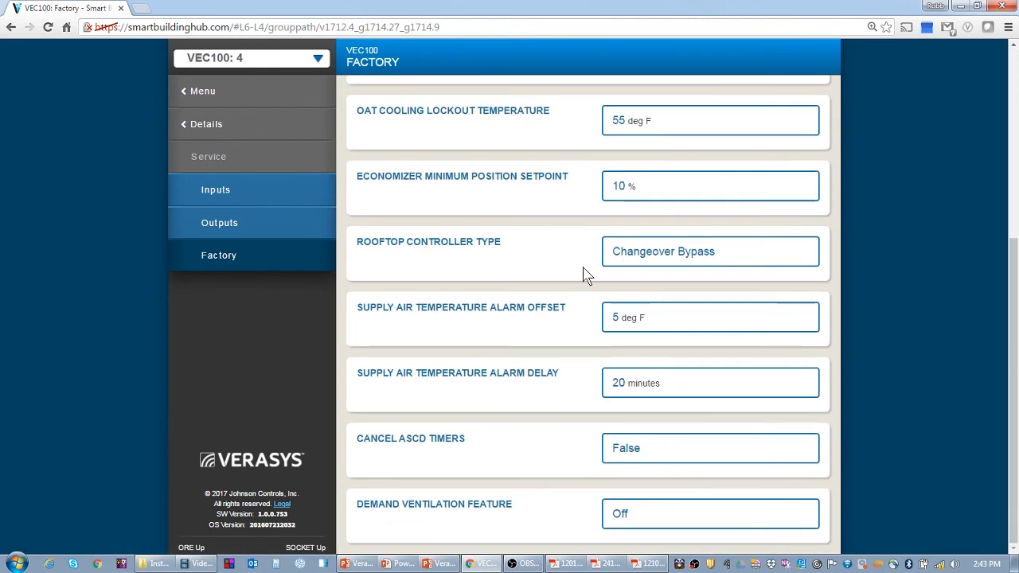
# Step: Switch the VEC100 Demand Ventilation Feature to On, save, and return to the Device List
pyautogui.click(612, 516)
pyautogui.click(411, 180)
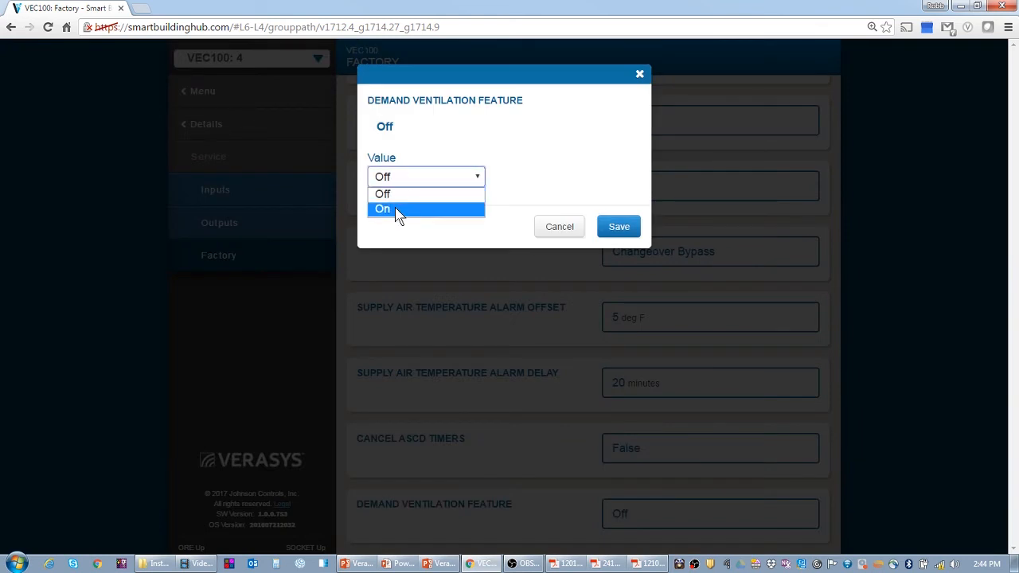
pyautogui.click(390, 209)
pyautogui.click(622, 228)
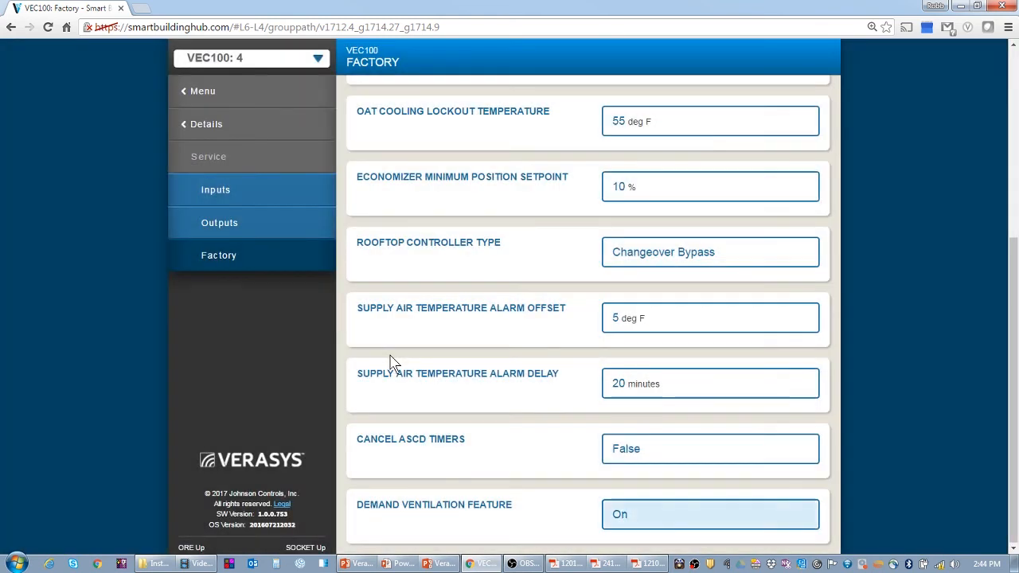
pyautogui.click(203, 93)
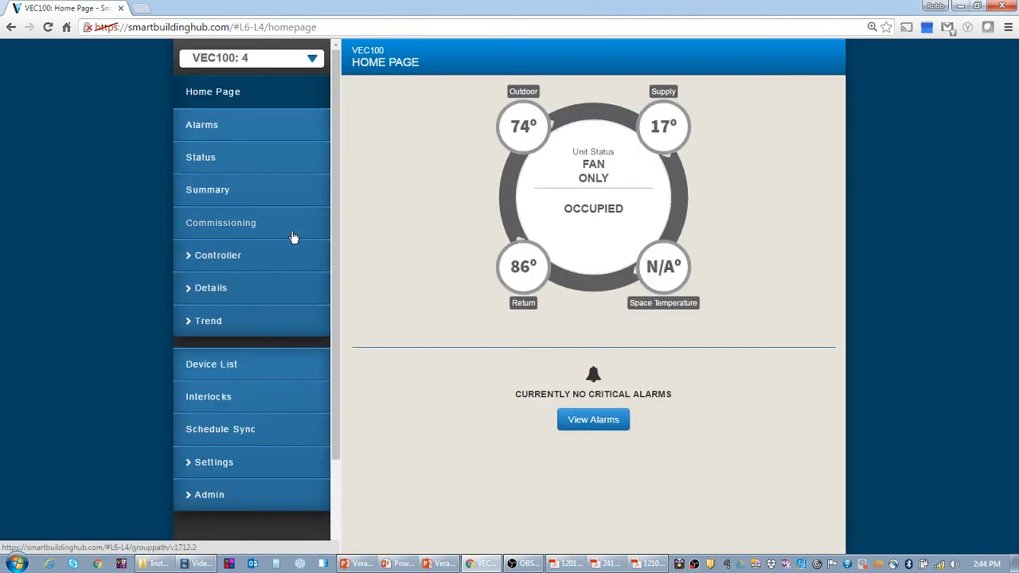
pyautogui.click(228, 363)
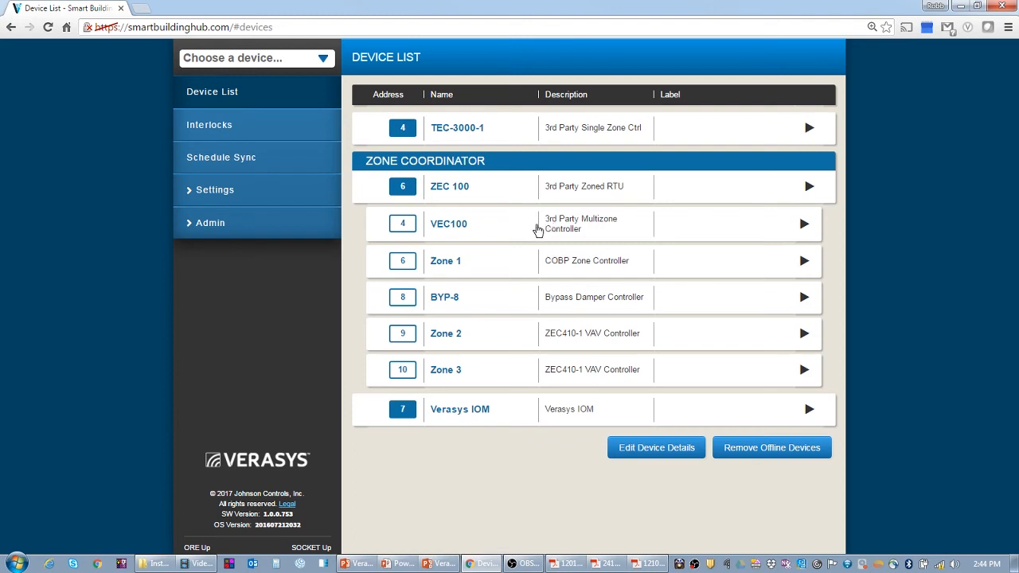
pyautogui.click(482, 188)
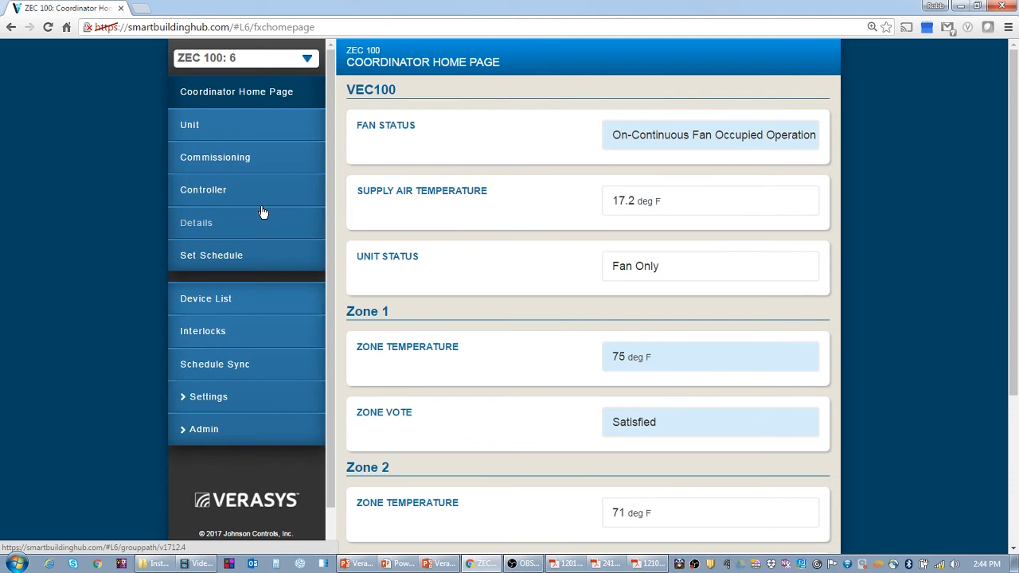
pyautogui.click(211, 161)
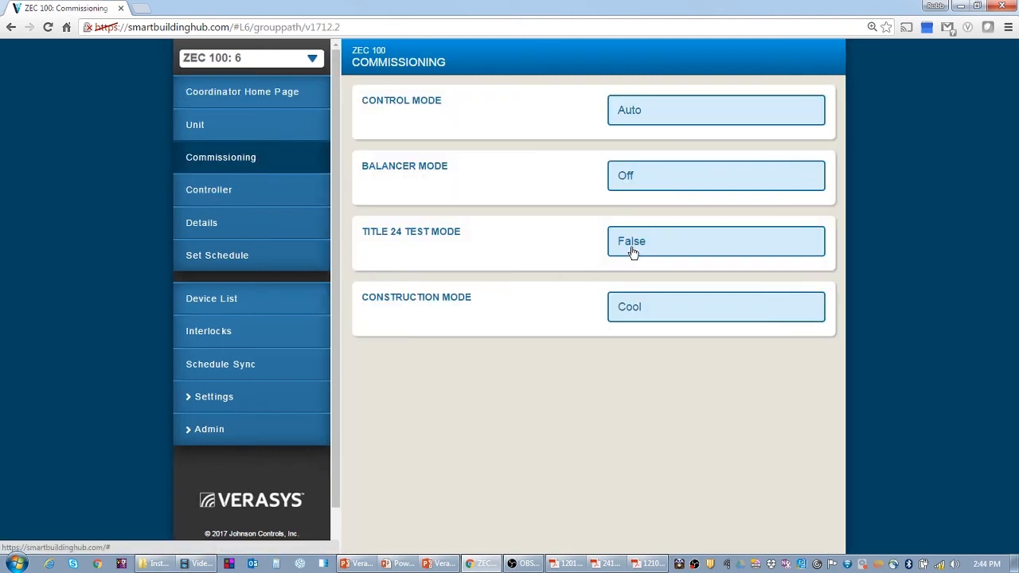
pyautogui.click(623, 253)
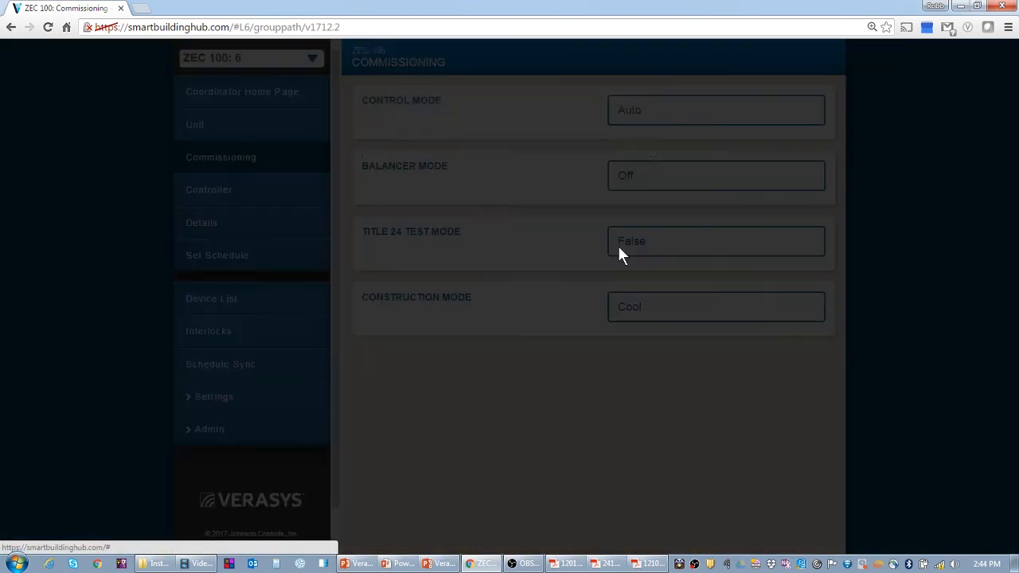
pyautogui.click(462, 183)
pyautogui.click(422, 210)
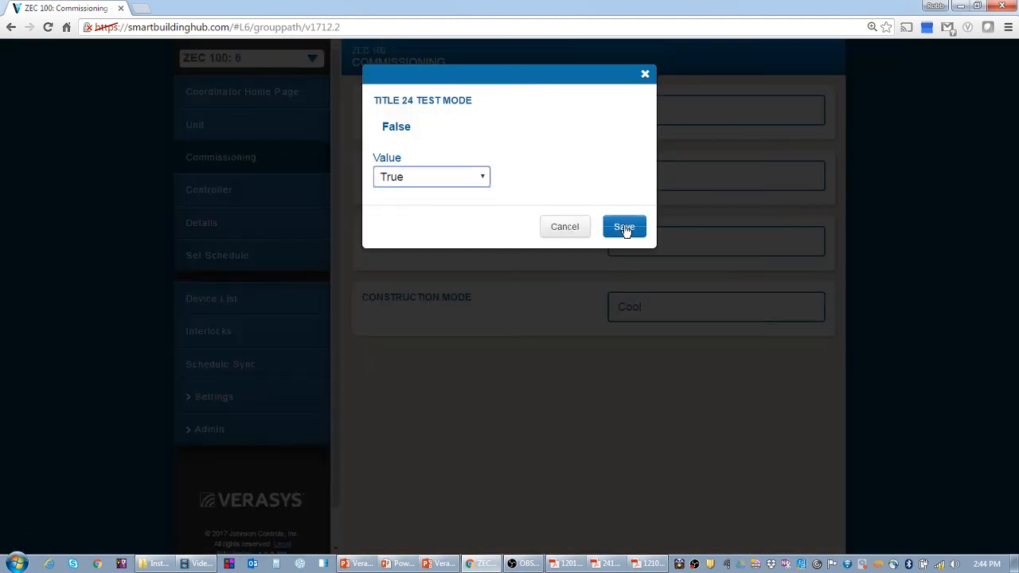
pyautogui.click(577, 229)
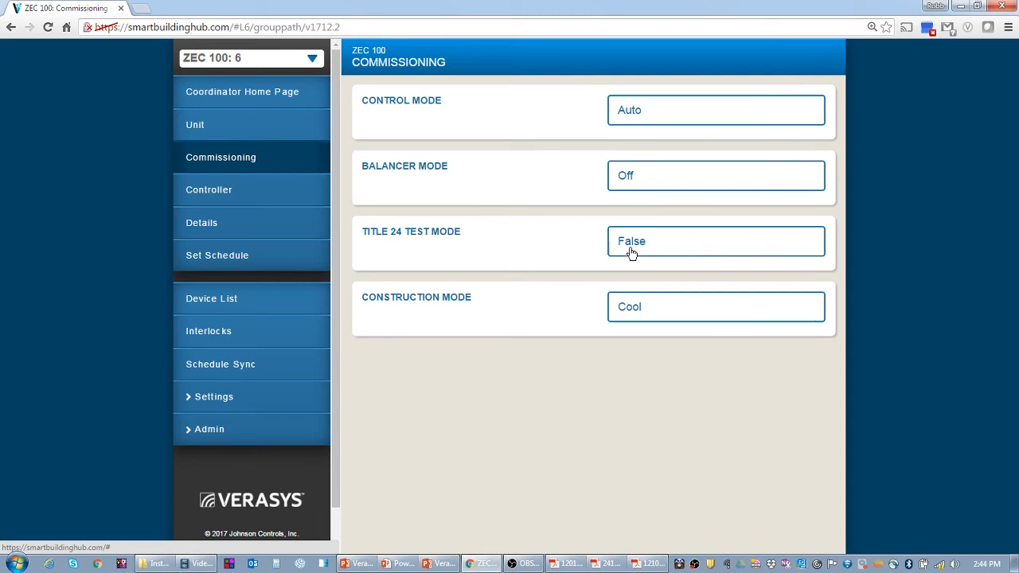
pyautogui.click(236, 303)
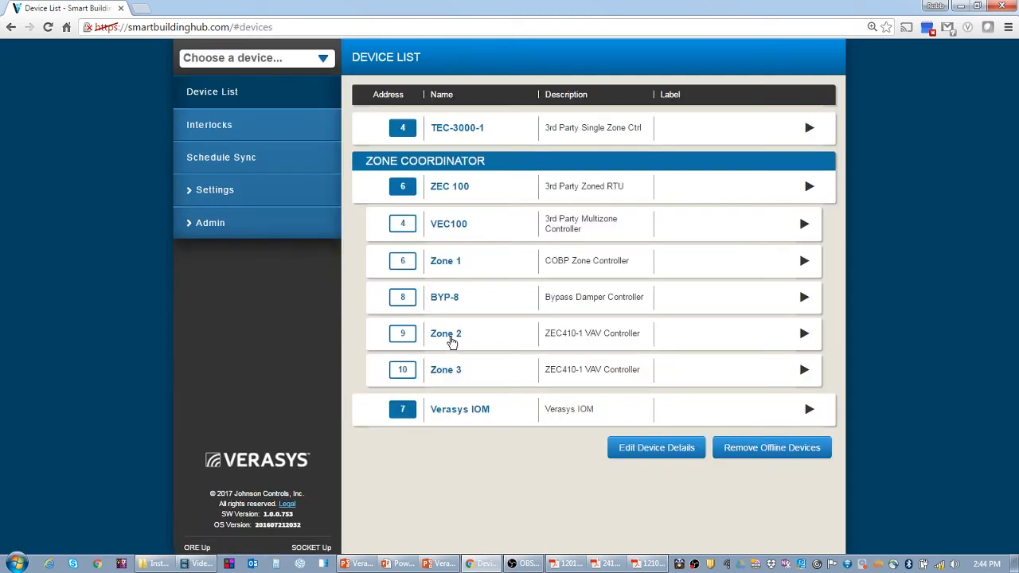
pyautogui.click(450, 338)
pyautogui.click(237, 192)
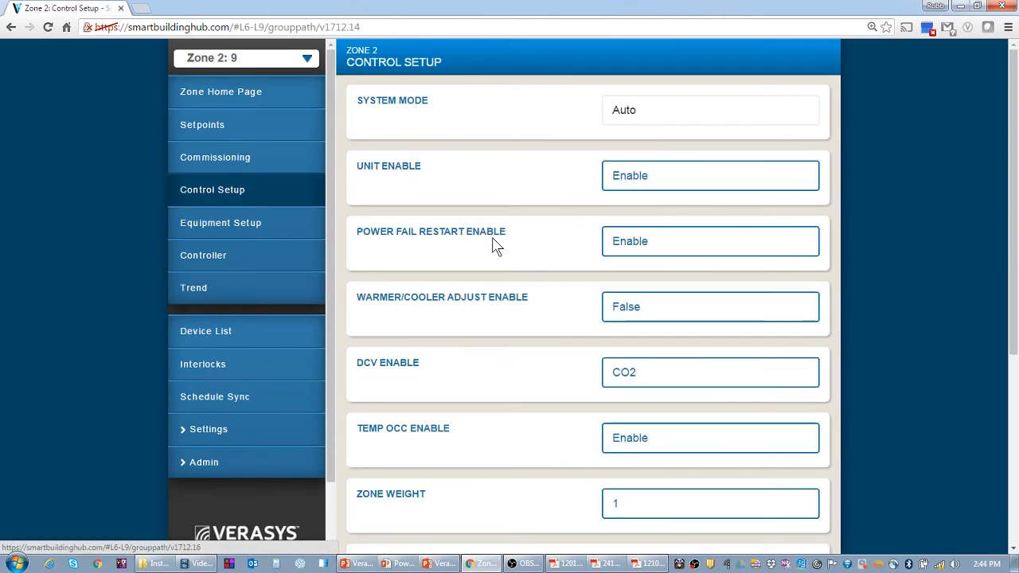
pyautogui.scroll(-4, 514, 243)
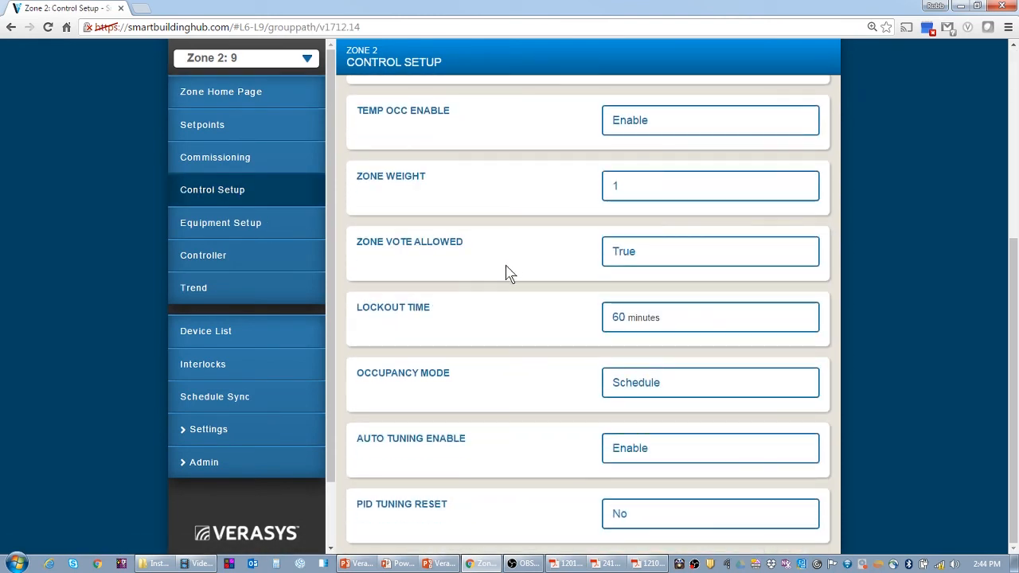
pyautogui.scroll(4, 512, 266)
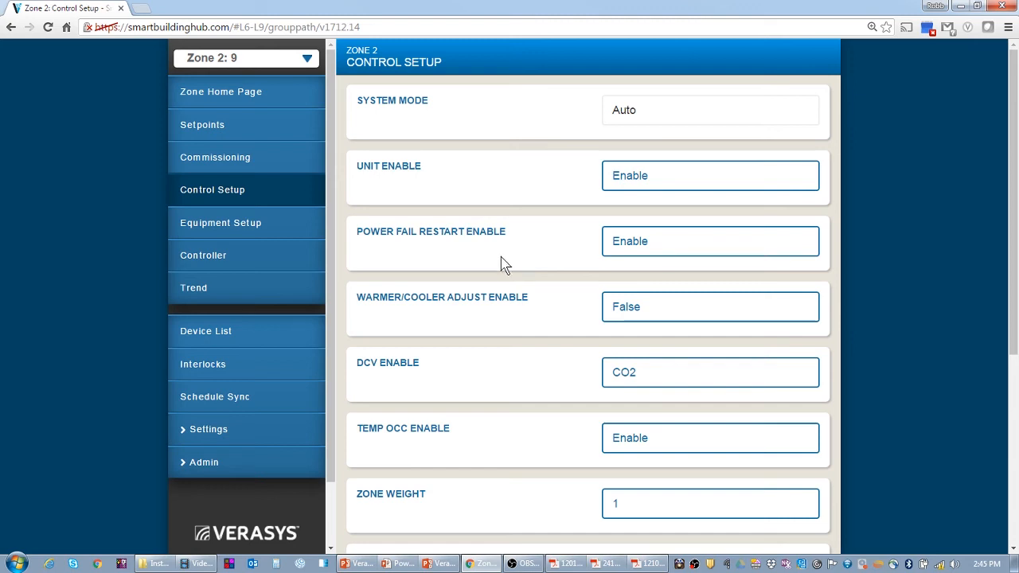
pyautogui.click(242, 333)
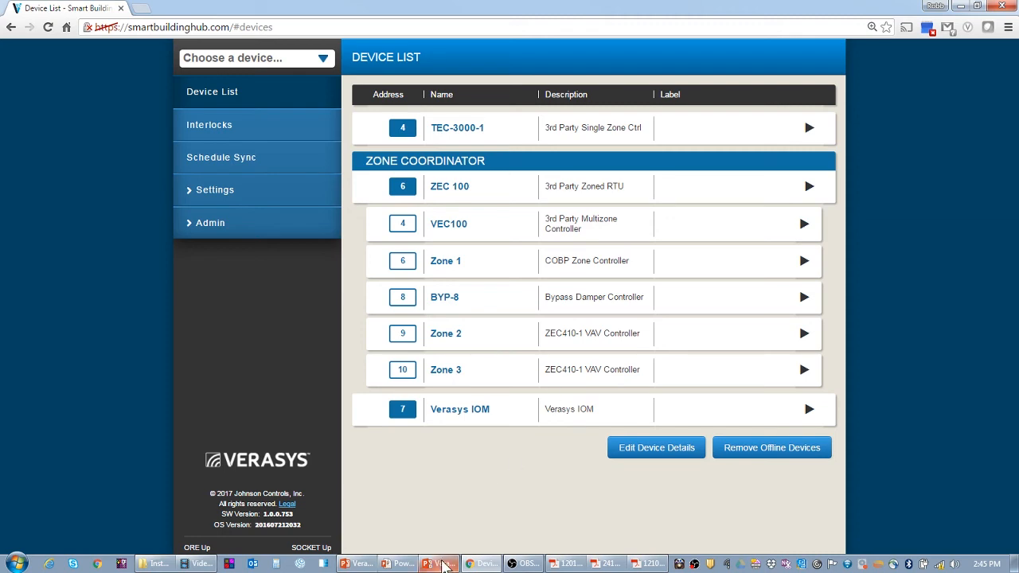
# Step: Bring the training slideshow forward and move to the 'ZEC410 Setup (Change Over Bypass or VAV)' slide
pyautogui.moveTo(443, 566)
pyautogui.click(398, 501)
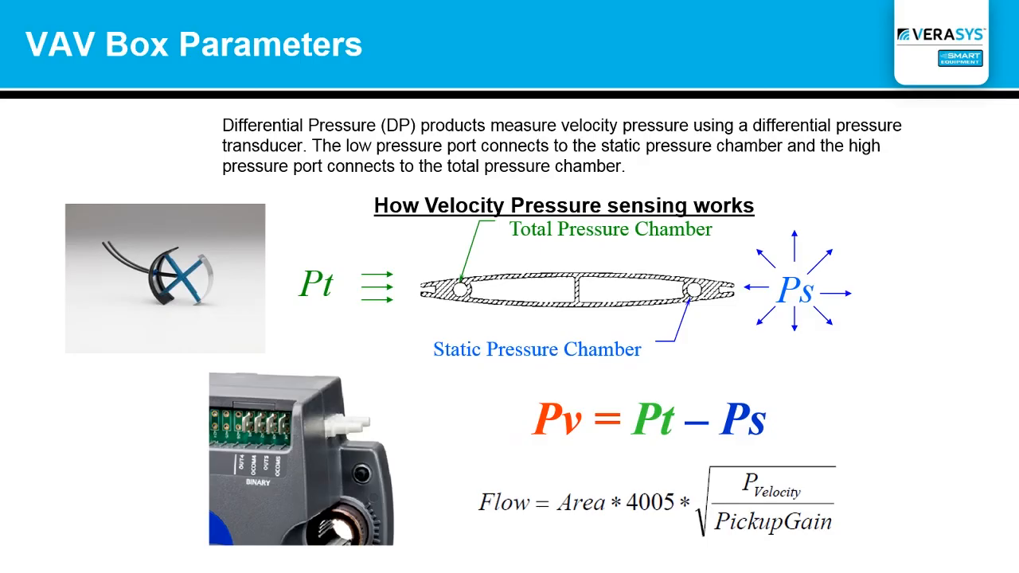
pyautogui.scroll(4, 438, 448)
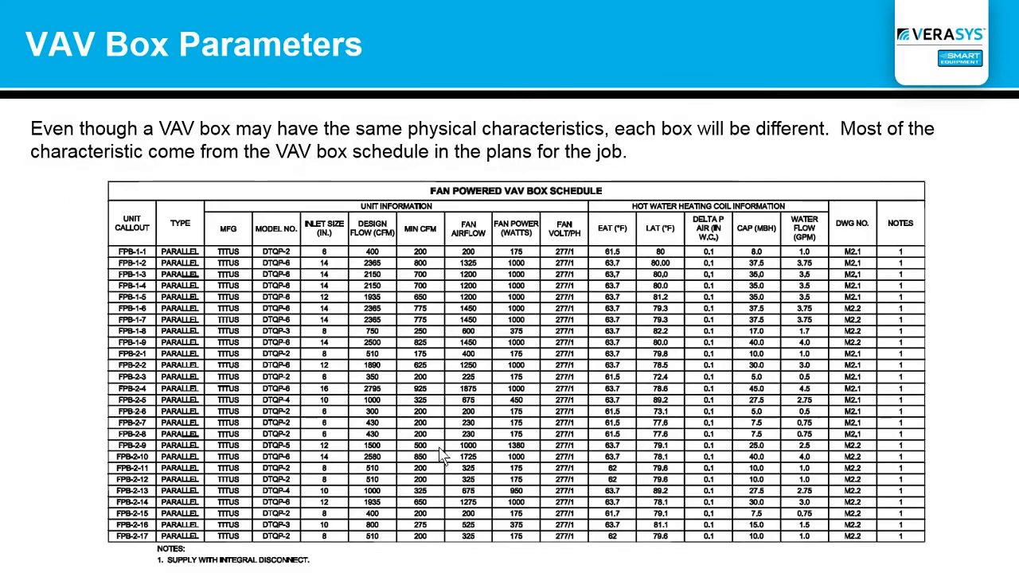
pyautogui.scroll(2, 444, 456)
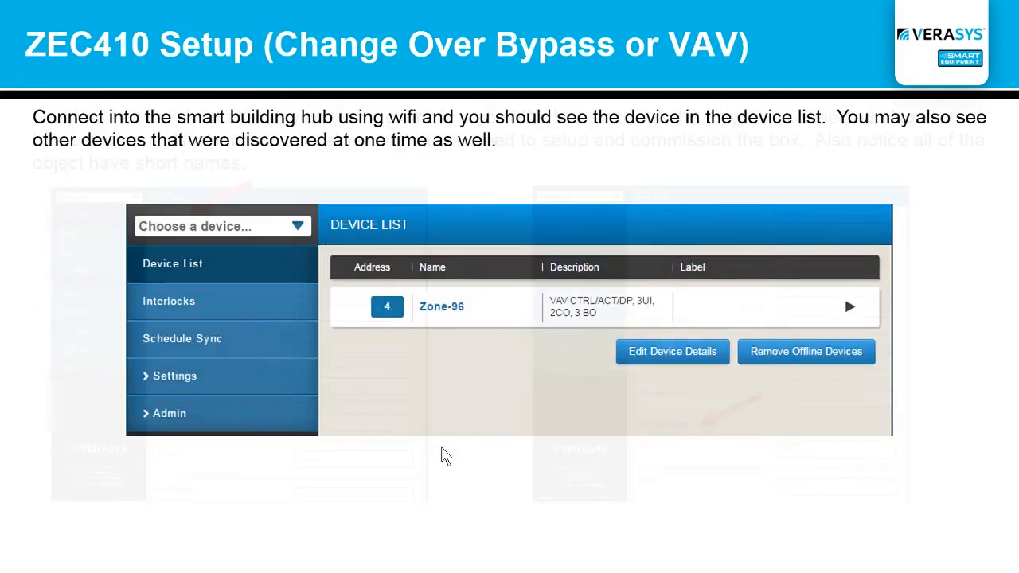
pyautogui.scroll(-1, 445, 456)
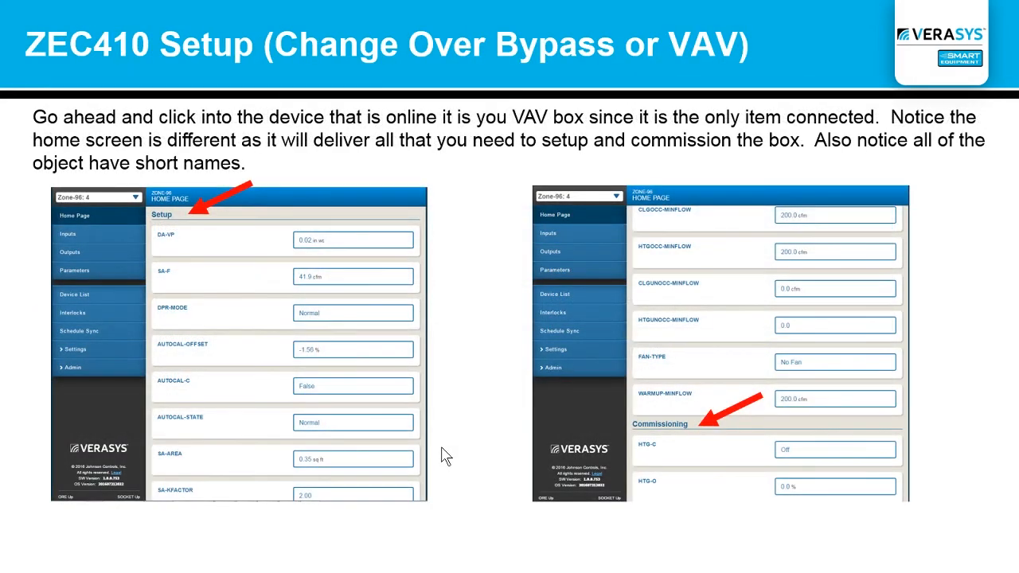
pyautogui.scroll(1, 444, 456)
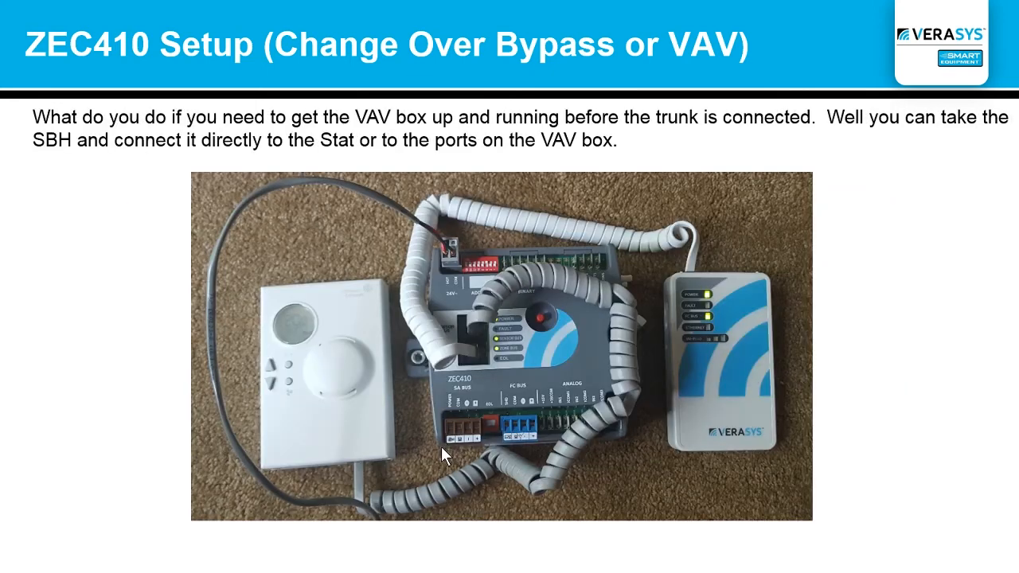